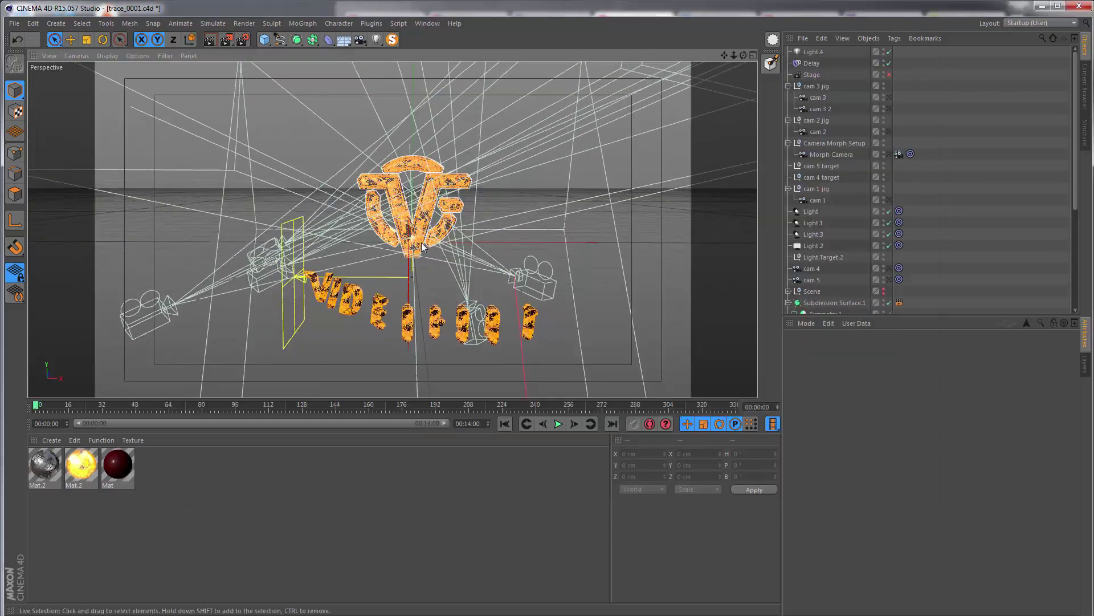
# Turn on the Stage object's camera switching and preview it during playback
pyautogui.keyDown('alt'); pyautogui.moveTo(370, 224); pyautogui.dragTo(236, 313); pyautogui.keyUp('alt')
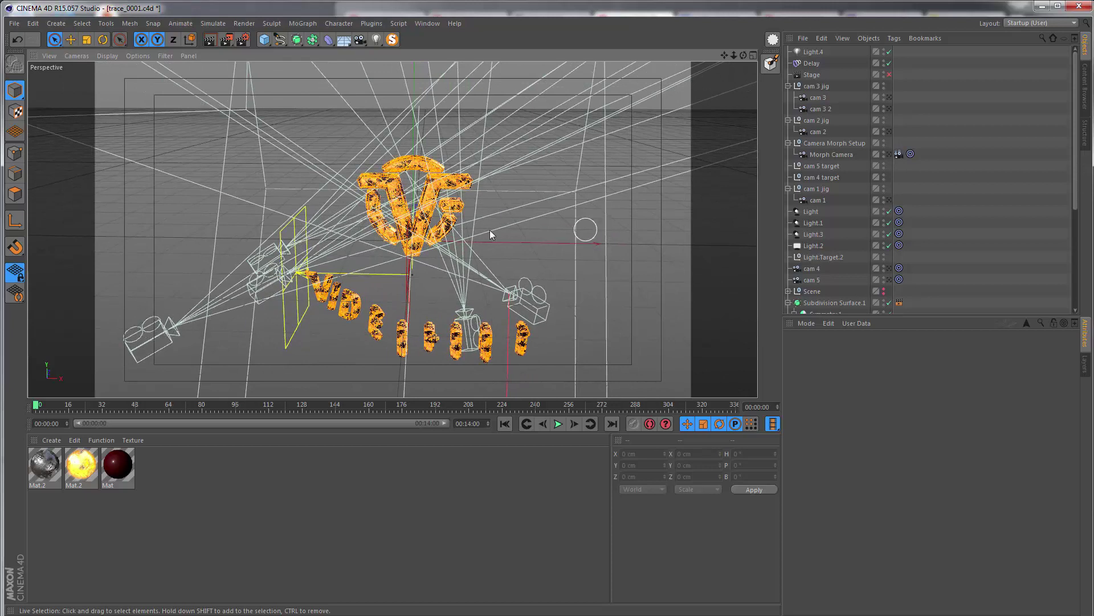
pyautogui.click(560, 423)
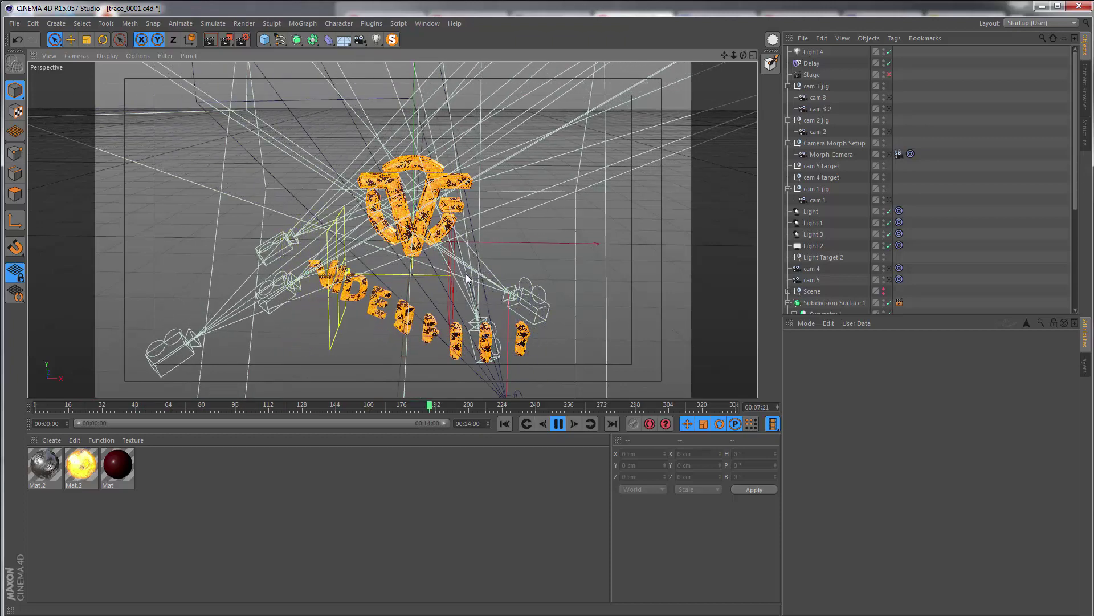
pyautogui.click(812, 74)
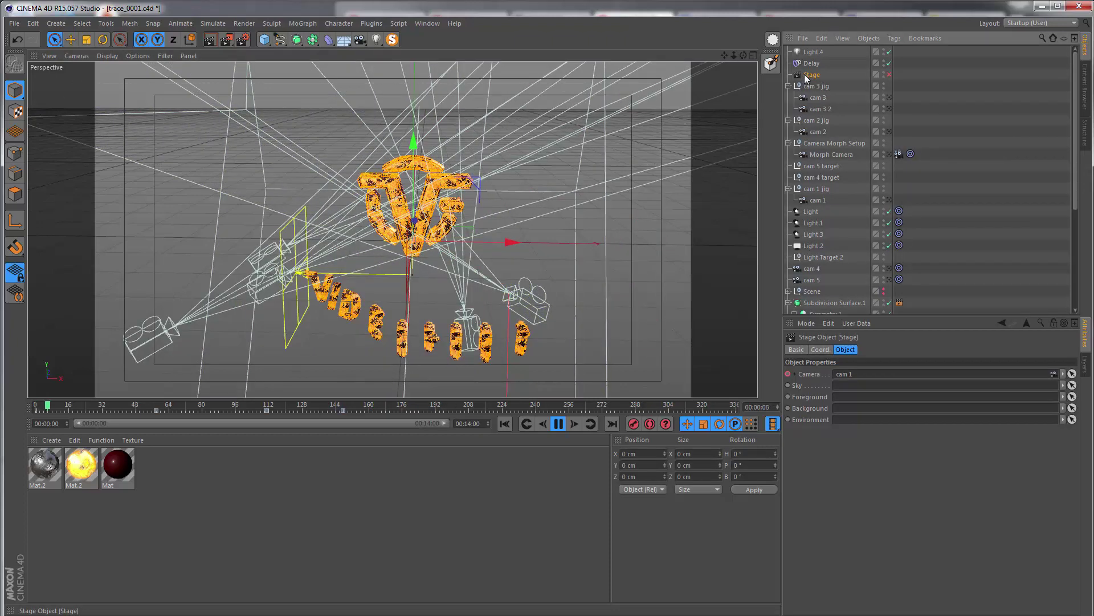
pyautogui.click(888, 75)
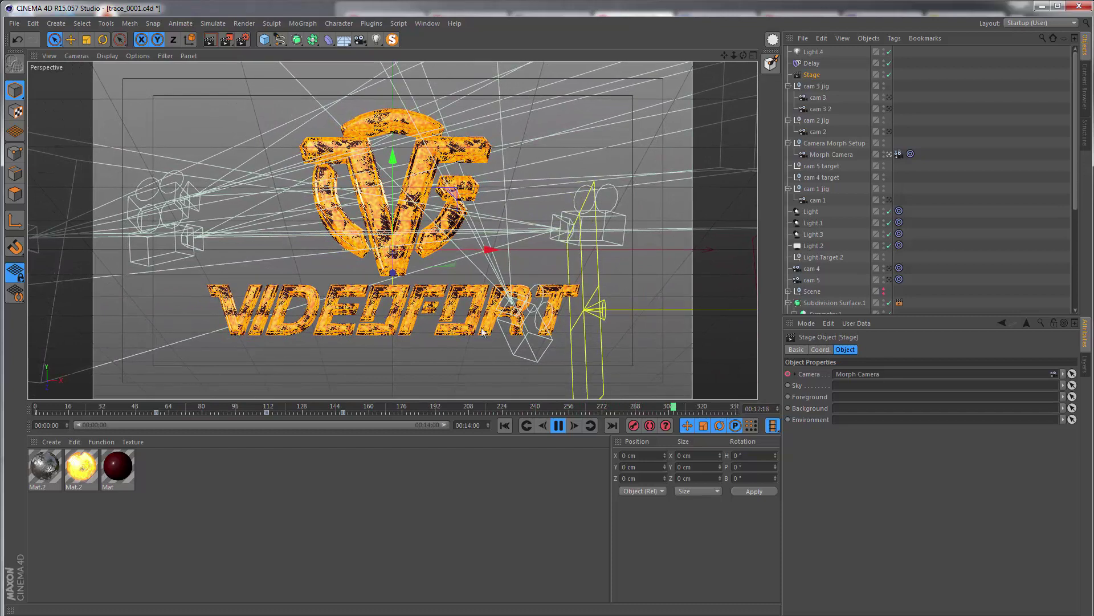
pyautogui.click(558, 425)
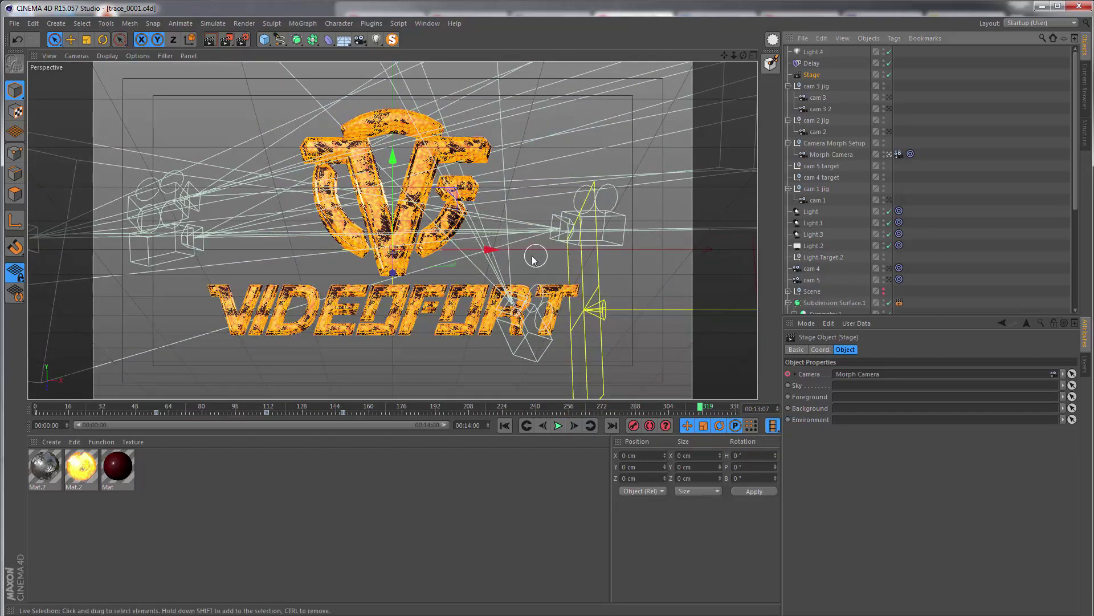
# Select the Stage object together with cam 1 through cam 5
pyautogui.click(811, 280)
pyautogui.keyDown('shift'); pyautogui.click(811, 269); pyautogui.keyUp('shift')
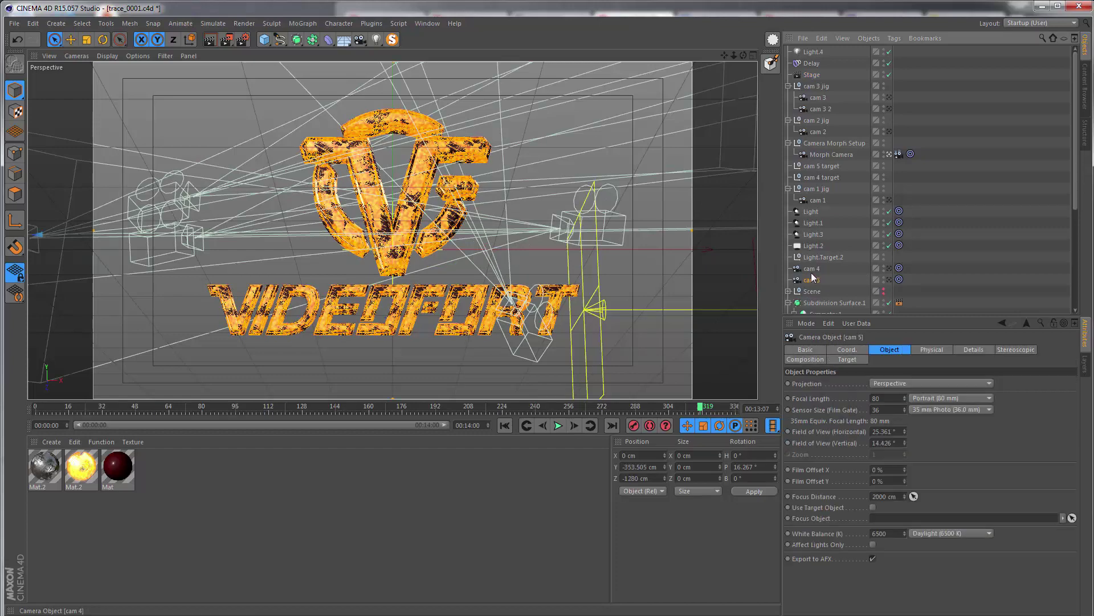
pyautogui.keyDown('ctrl'); pyautogui.click(816, 199); pyautogui.keyUp('ctrl')
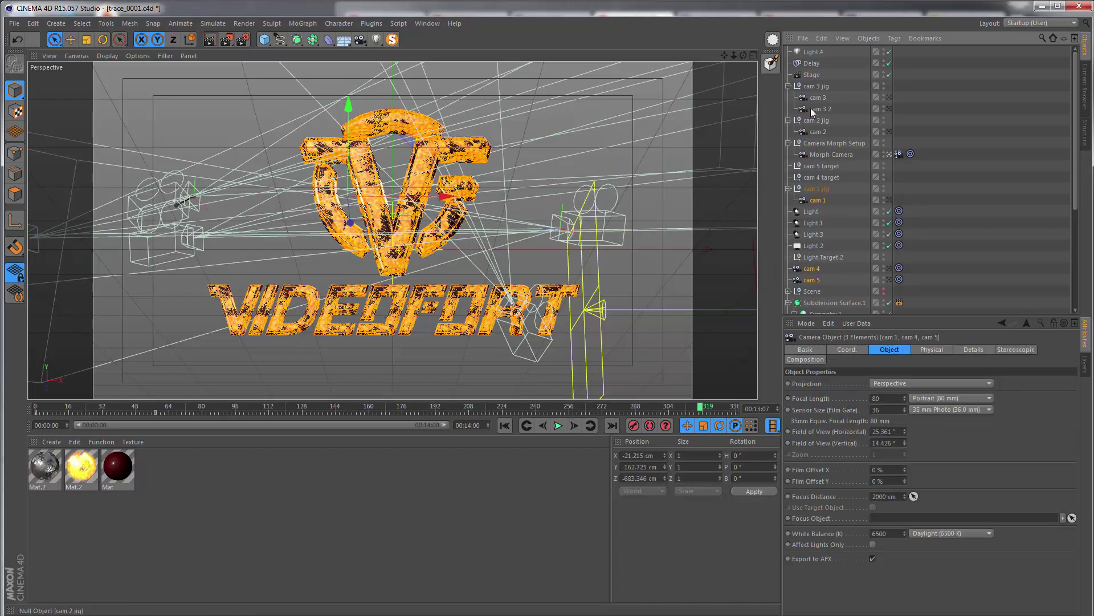
pyautogui.keyDown('shift'); pyautogui.click(812, 73); pyautogui.keyUp('shift')
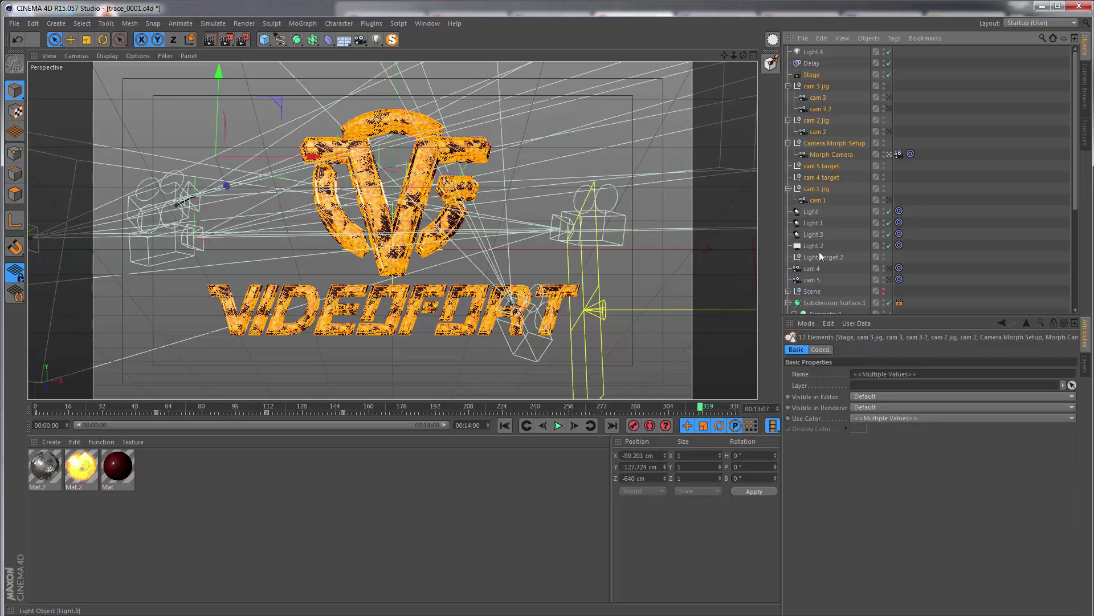
pyautogui.keyDown('ctrl'); pyautogui.click(816, 278); pyautogui.keyUp('ctrl')
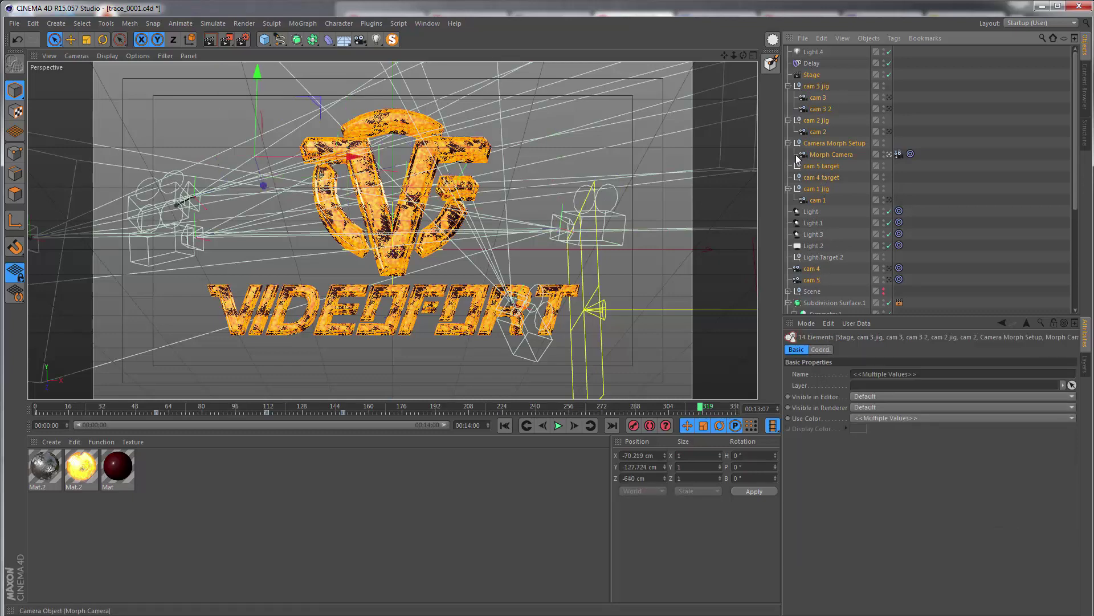
# Save the trace scene and switch to the 'part 14 - camera animation' document
pyautogui.hotkey('ctrl', 's')
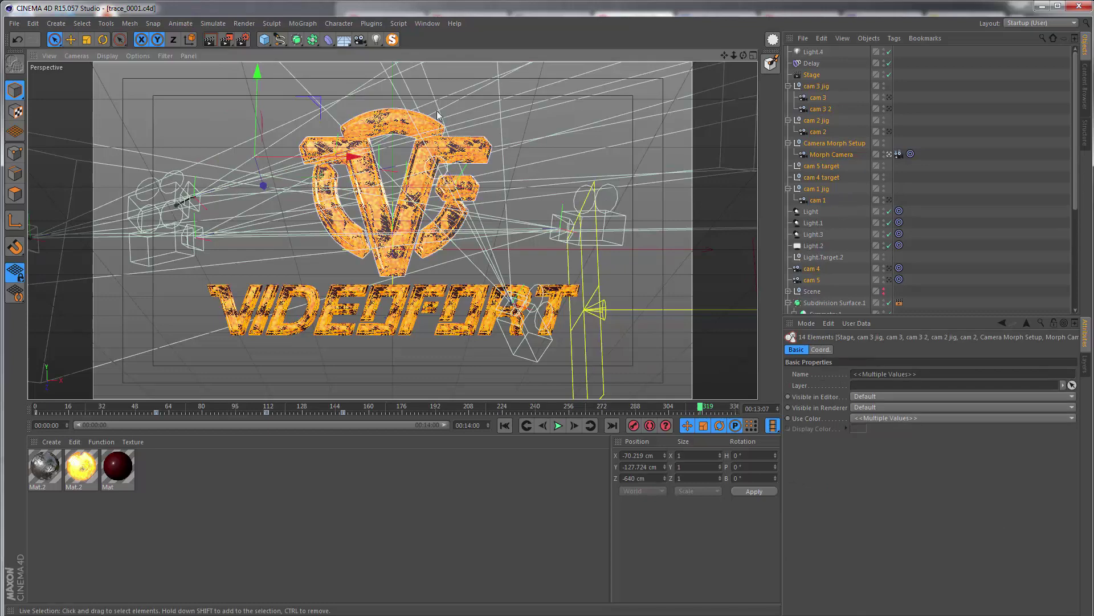
pyautogui.click(435, 25)
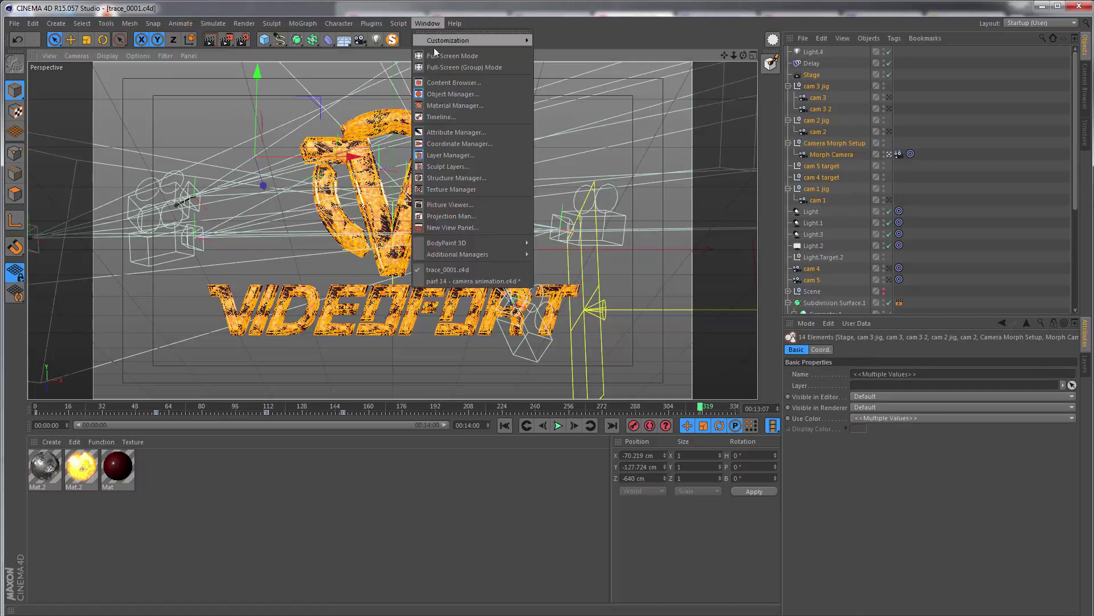
pyautogui.click(464, 281)
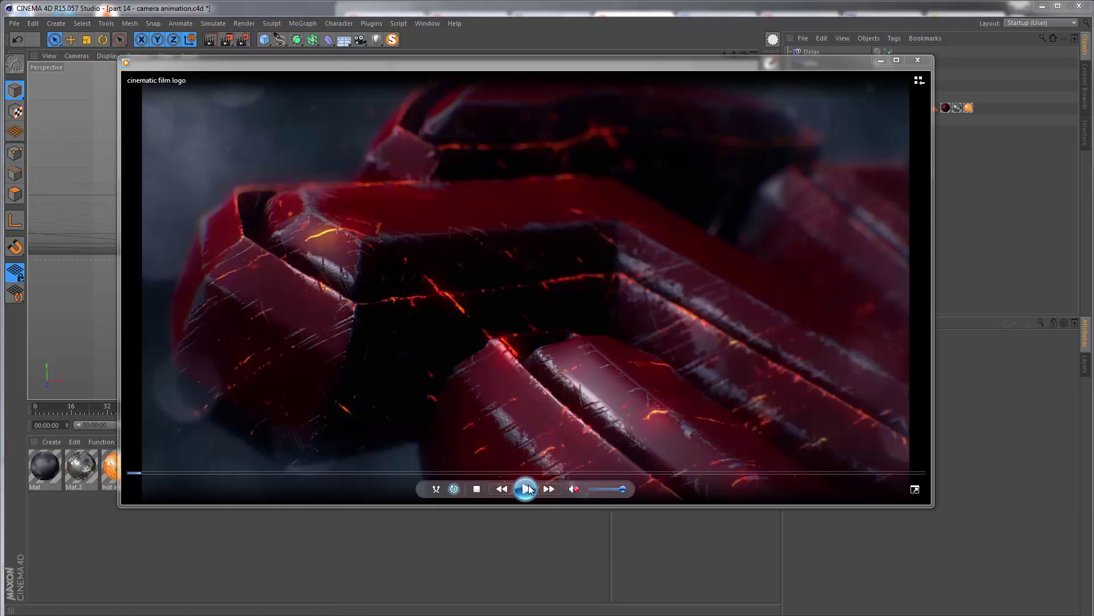
pyautogui.click(529, 489)
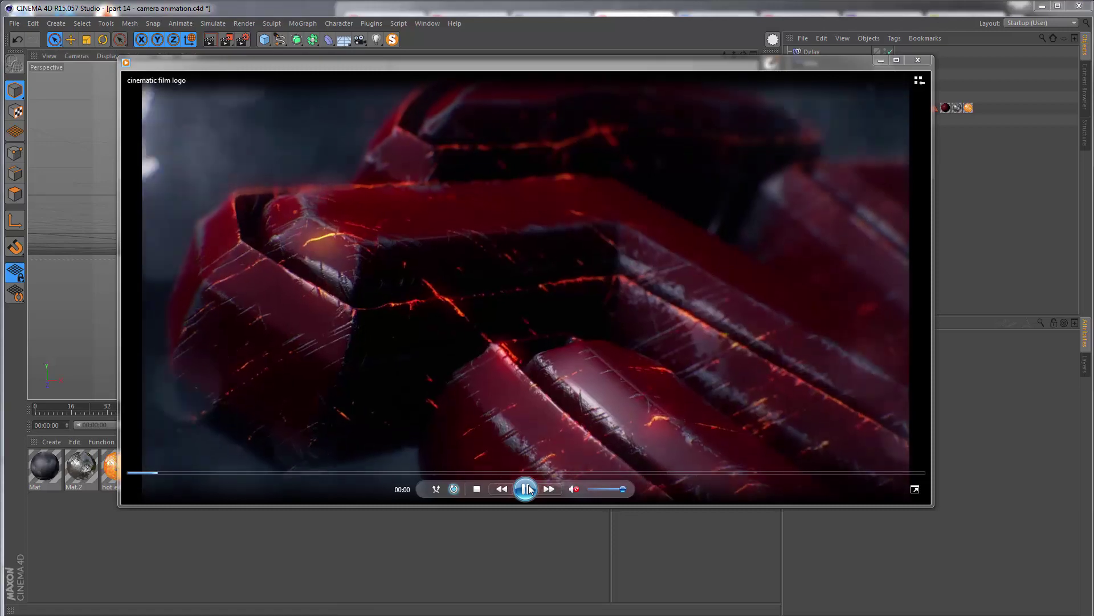
pyautogui.click(525, 488)
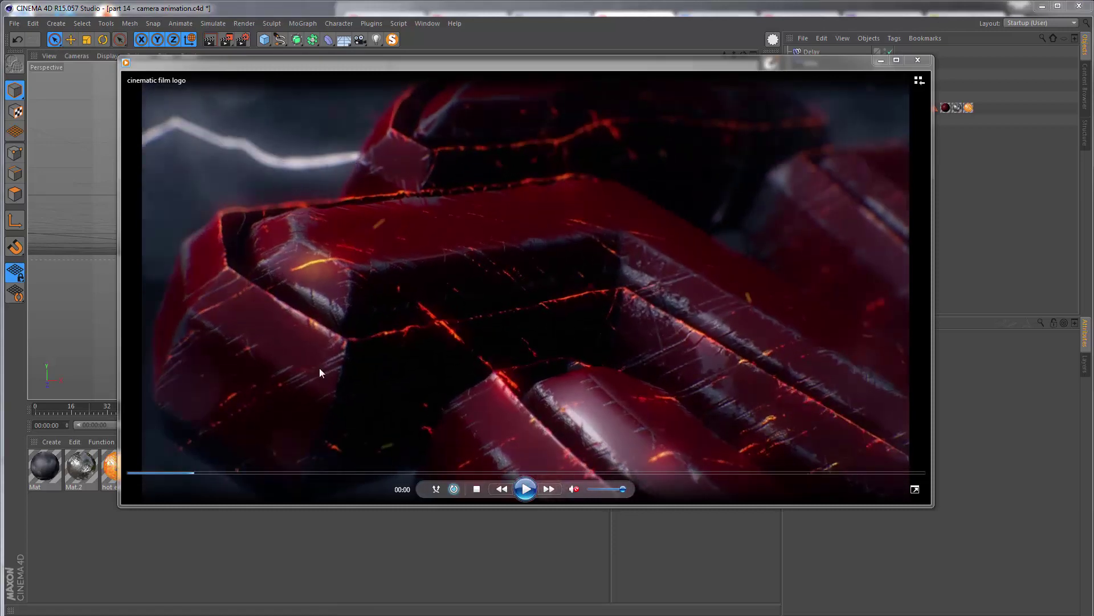
pyautogui.click(65, 236)
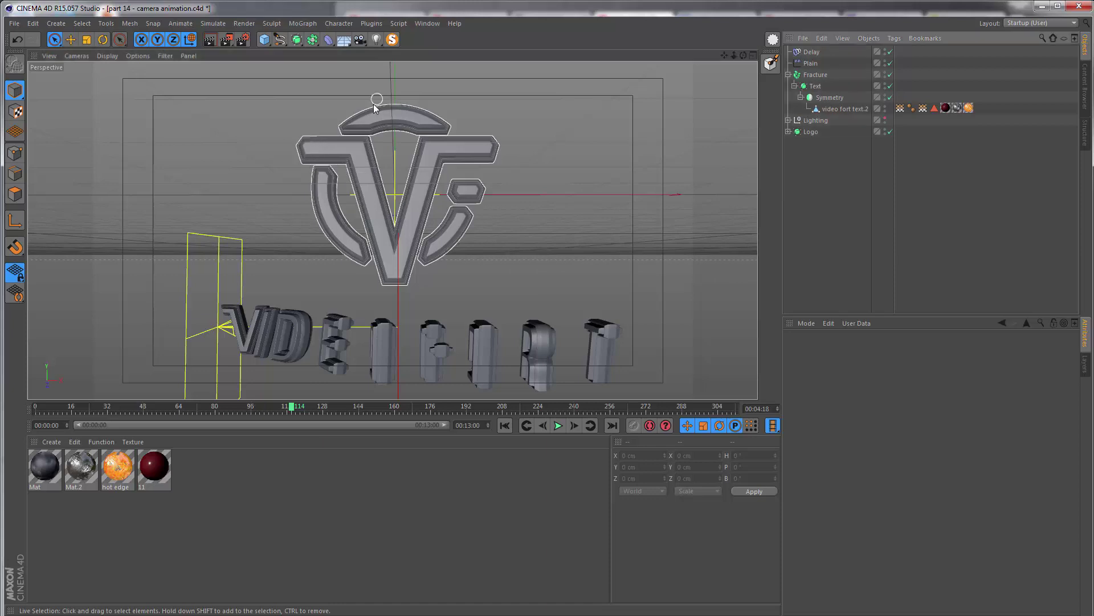
# Add a camera named Cam 1, look through it, and give it the Portrait 80 mm focal length
pyautogui.moveTo(360, 44); pyautogui.dragTo(415, 63)
pyautogui.doubleClick(815, 52)
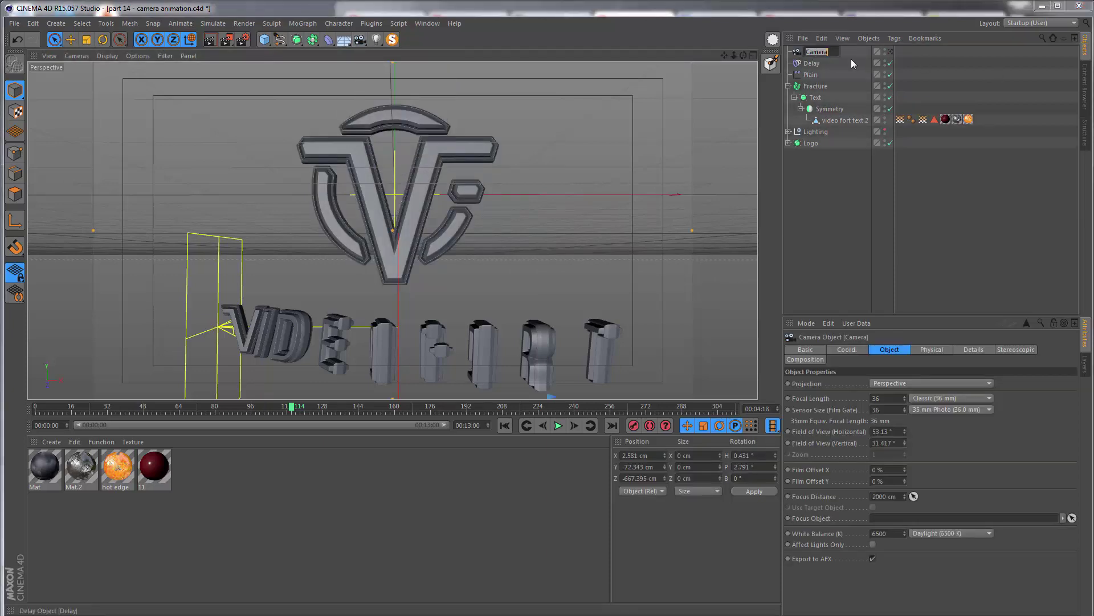
pyautogui.write('Cam 1')
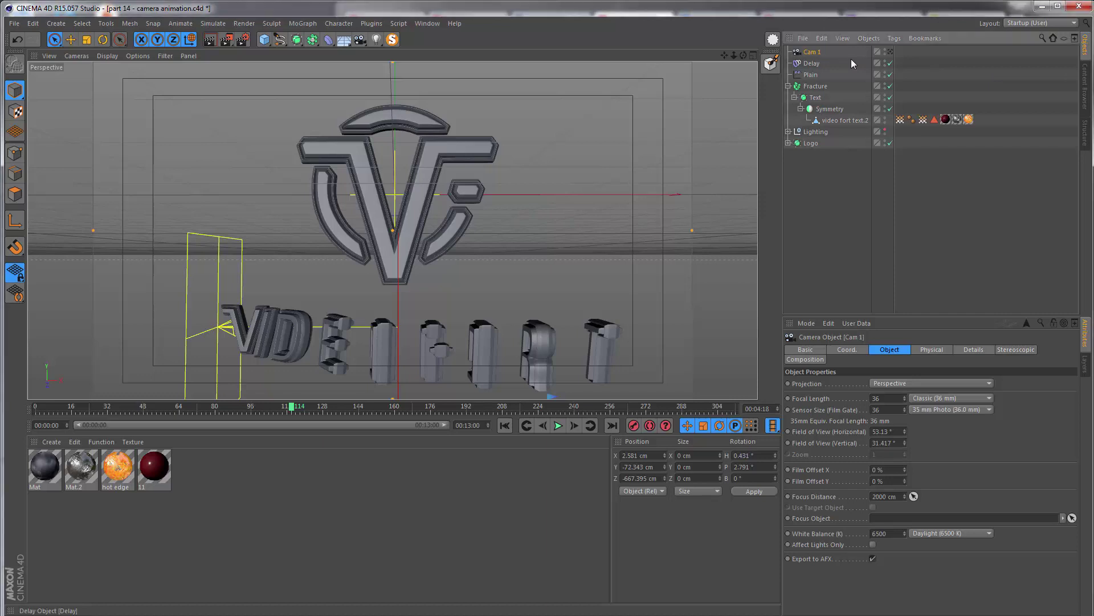
pyautogui.press('Return')
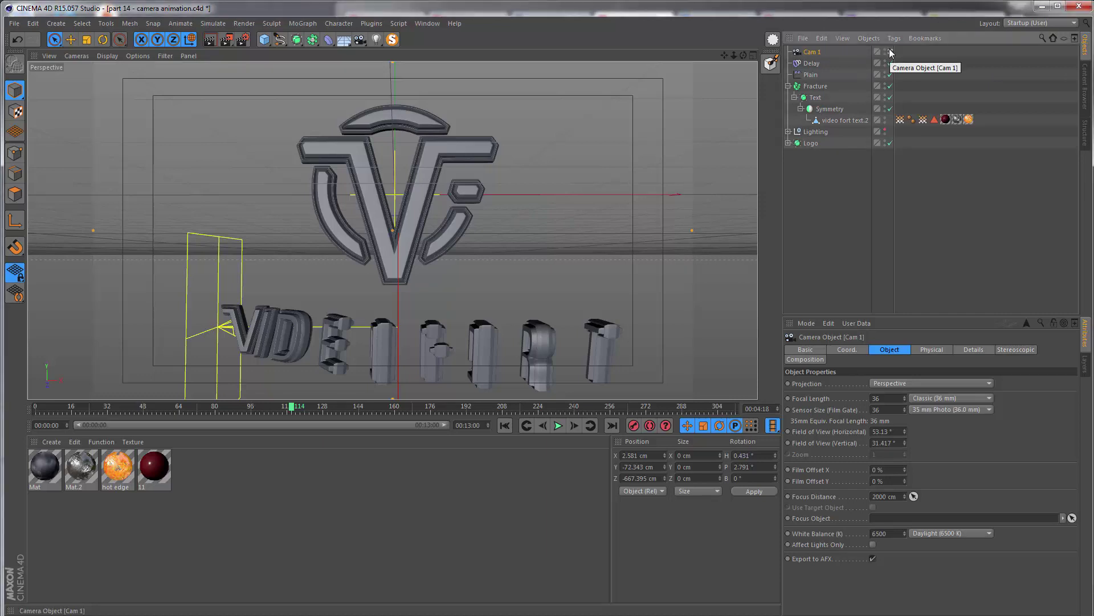
pyautogui.click(890, 52)
pyautogui.click(922, 398)
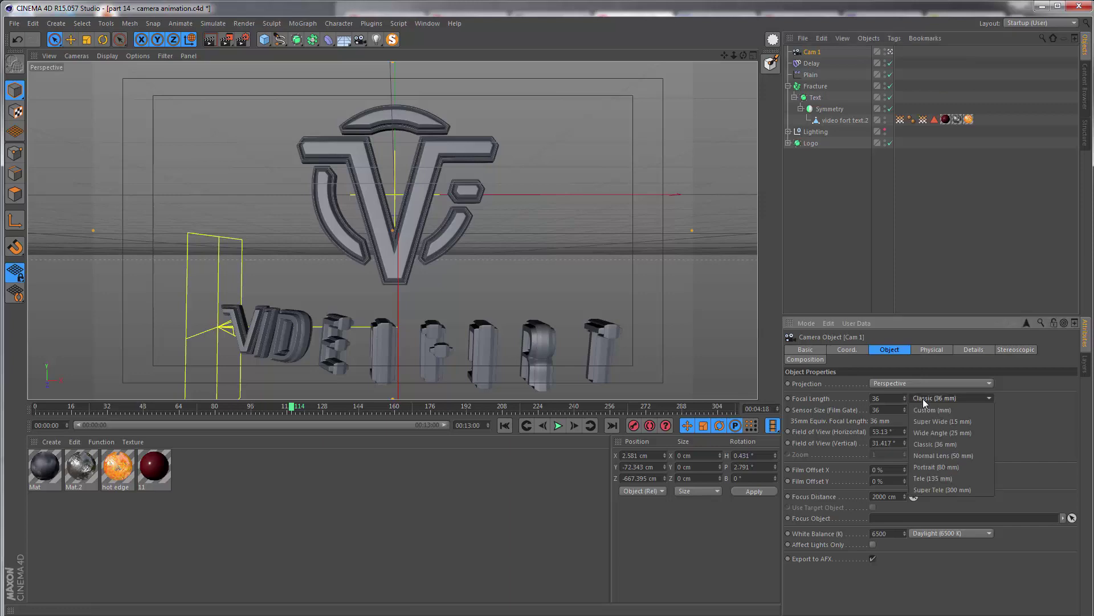
pyautogui.click(941, 469)
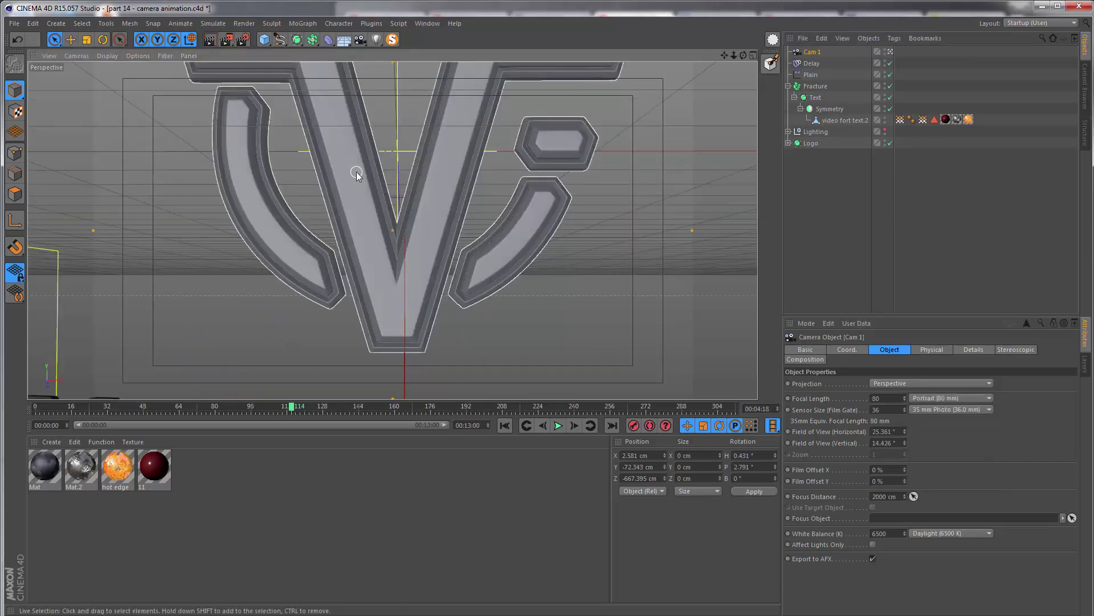
# Frame Cam 1 on an angled close-up of the logo's T bar
pyautogui.keyDown('alt'); pyautogui.moveTo(357, 172); pyautogui.dragTo(374, 278, button='middle'); pyautogui.keyUp('alt')
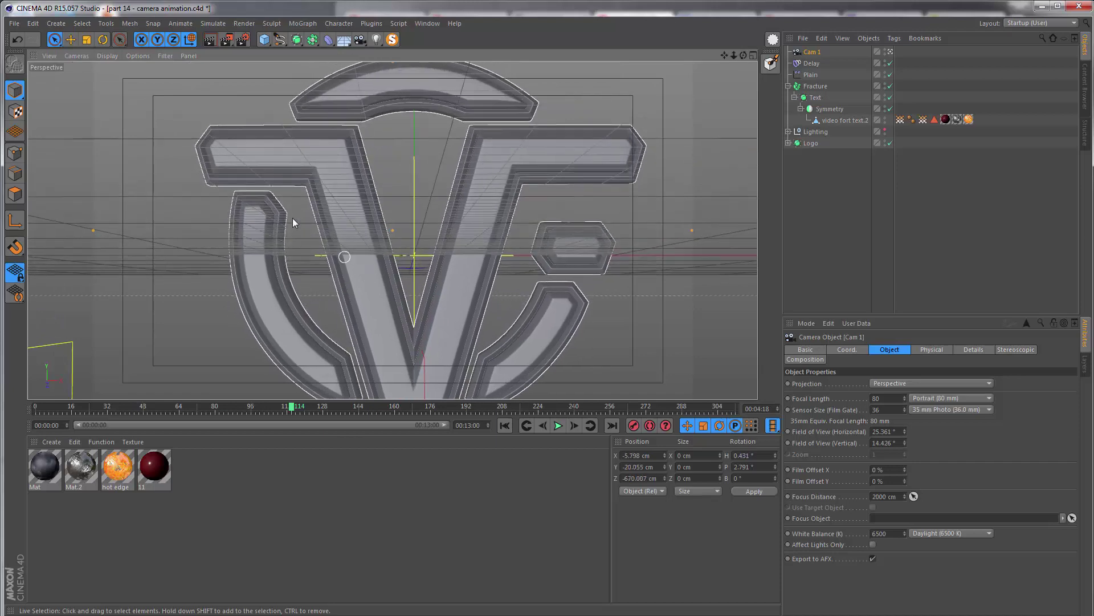
pyautogui.keyDown('alt'); pyautogui.moveTo(216, 149); pyautogui.dragTo(462, 129, button='right'); pyautogui.keyUp('alt')
pyautogui.keyDown('alt'); pyautogui.moveTo(314, 139); pyautogui.dragTo(340, 238, button='middle'); pyautogui.keyUp('alt')
pyautogui.keyDown('alt'); pyautogui.moveTo(254, 233); pyautogui.dragTo(306, 225, button='right'); pyautogui.keyUp('alt')
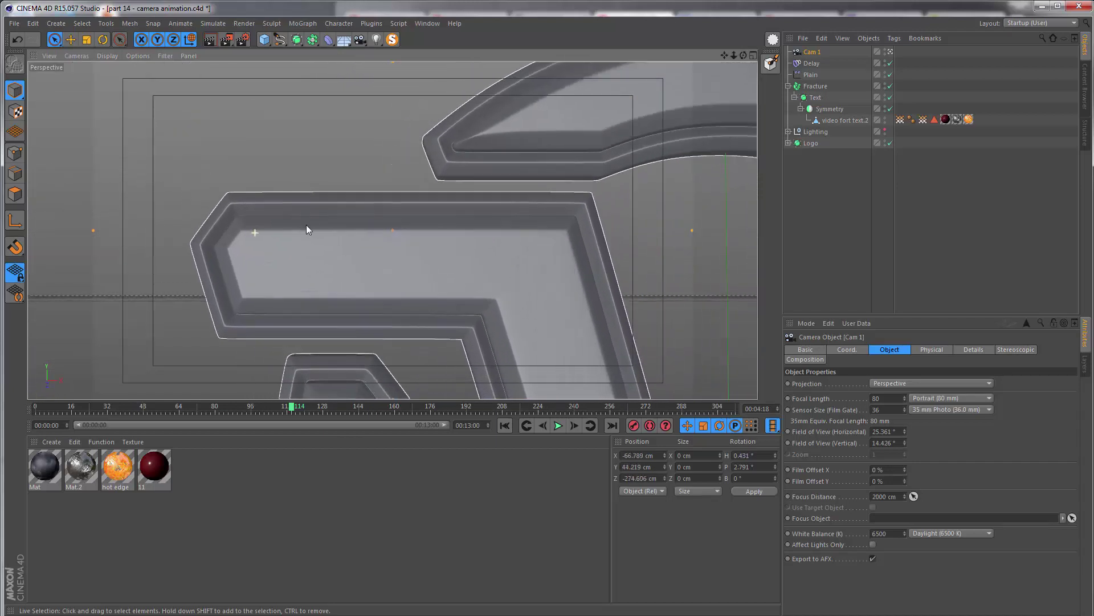
pyautogui.keyDown('alt'); pyautogui.moveTo(303, 225); pyautogui.dragTo(308, 185, button='middle'); pyautogui.keyUp('alt')
pyautogui.keyDown('alt'); pyautogui.moveTo(276, 227); pyautogui.dragTo(303, 213); pyautogui.keyUp('alt')
pyautogui.keyDown('alt'); pyautogui.moveTo(302, 209); pyautogui.dragTo(342, 204, button='right'); pyautogui.keyUp('alt')
pyautogui.keyDown('alt'); pyautogui.moveTo(342, 203); pyautogui.dragTo(315, 193, button='middle'); pyautogui.keyUp('alt')
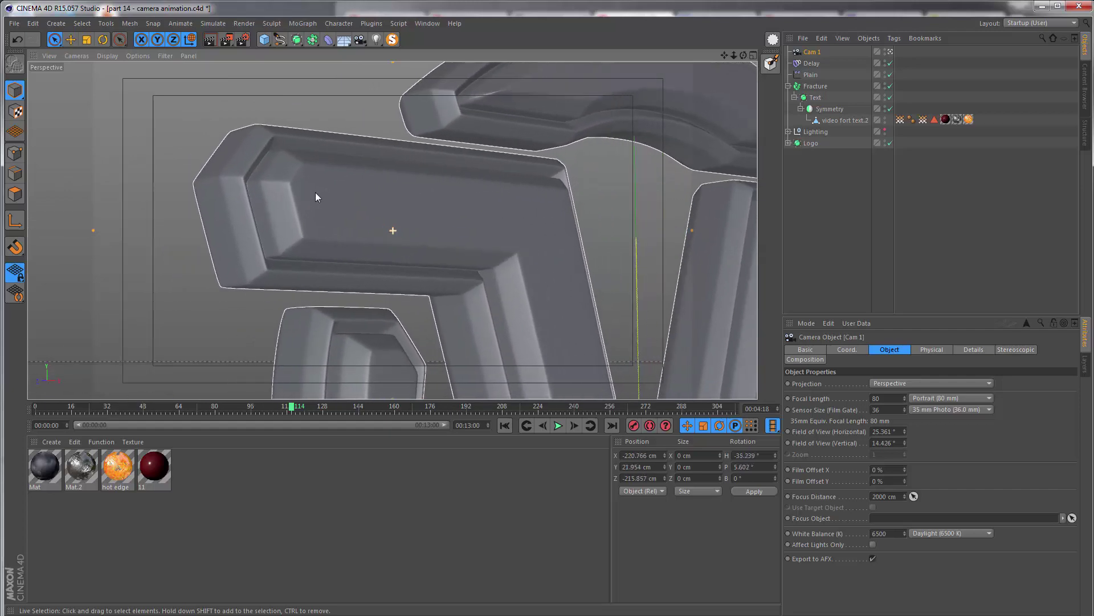
# Check the reference logo video, then return to the Cinema 4D scene
pyautogui.hotkey('alt', 'Tab')
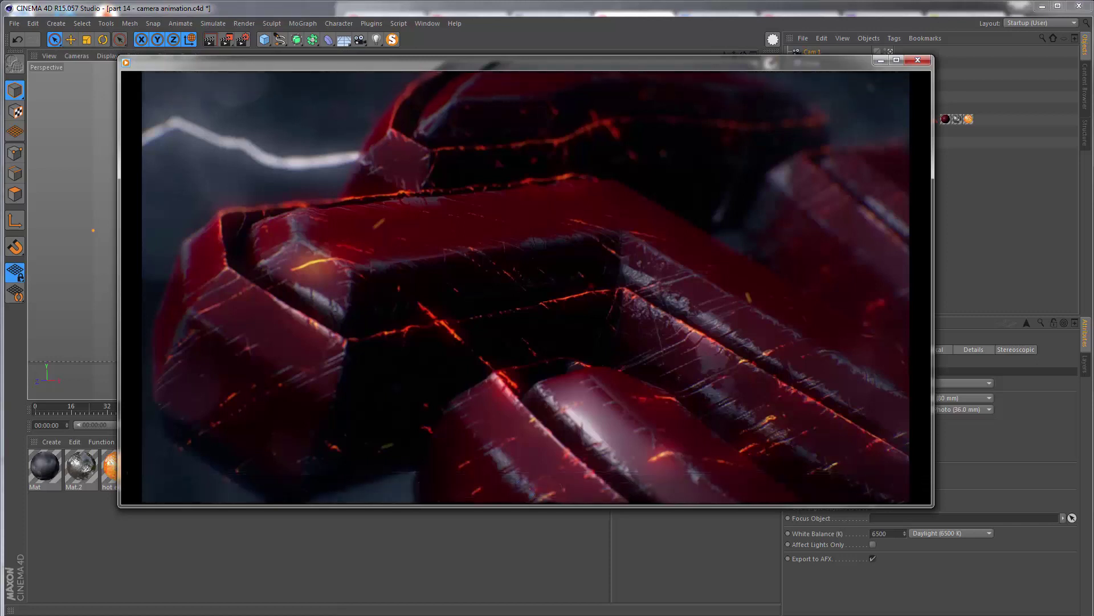
pyautogui.moveTo(371, 303)
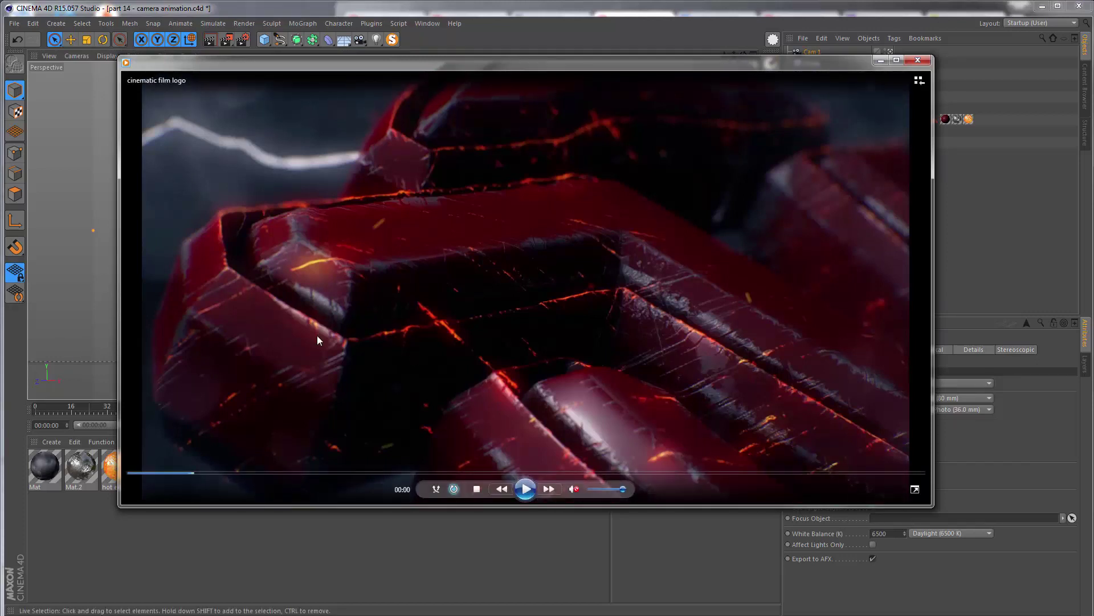
pyautogui.click(84, 214)
# Orbit Cam 1 into a tighter, angled view of the bevelled letters
pyautogui.keyDown('alt'); pyautogui.moveTo(319, 215); pyautogui.dragTo(452, 215); pyautogui.keyUp('alt')
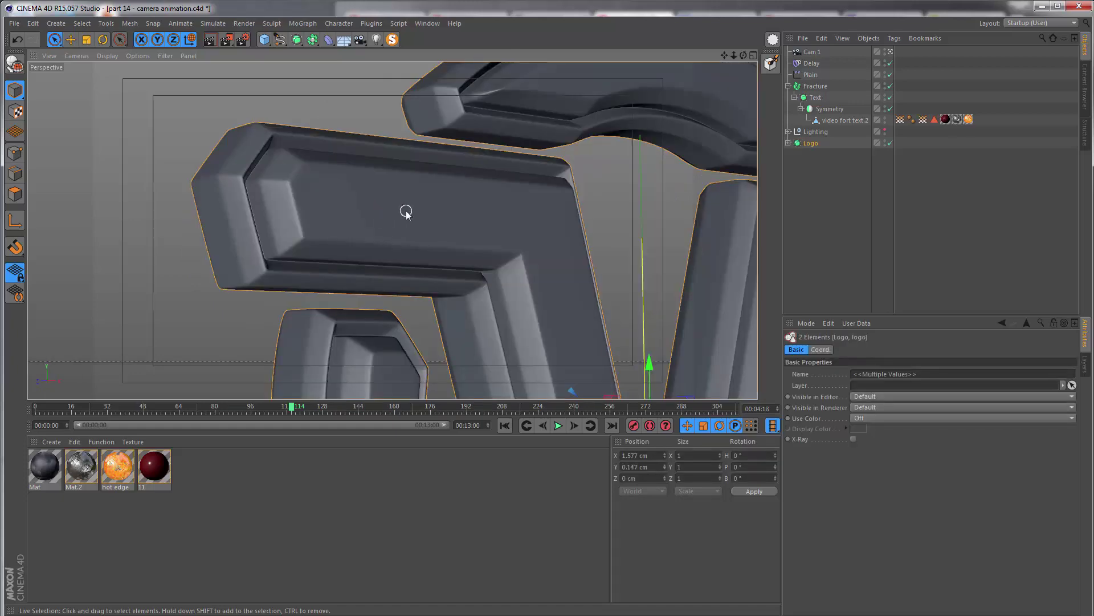
pyautogui.keyDown('alt'); pyautogui.moveTo(406, 212); pyautogui.dragTo(265, 187); pyautogui.keyUp('alt')
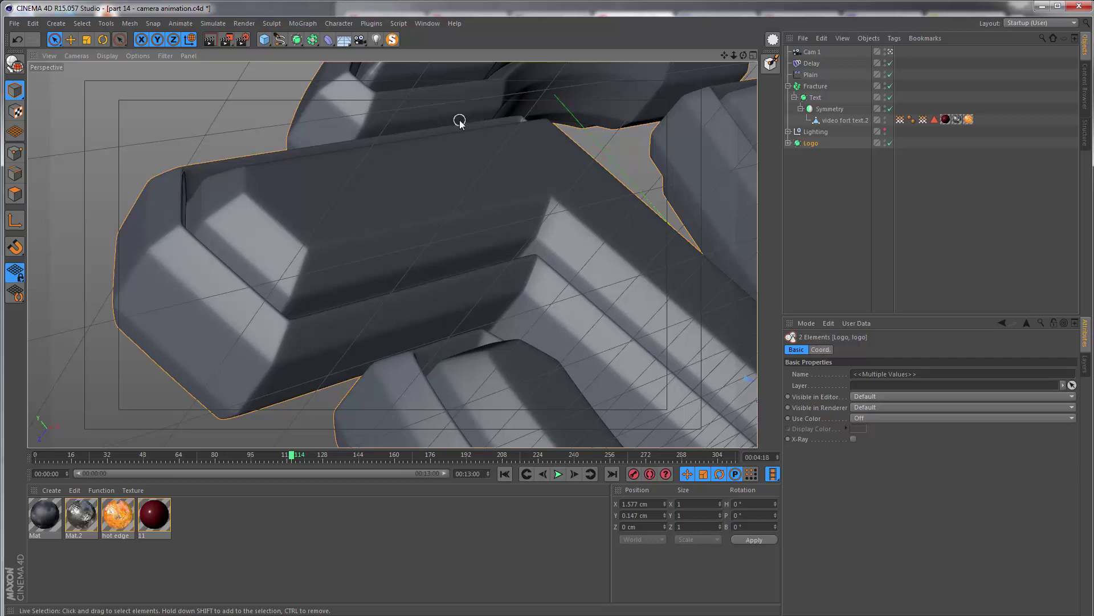
pyautogui.keyDown('alt'); pyautogui.moveTo(460, 121); pyautogui.dragTo(455, 93); pyautogui.keyUp('alt')
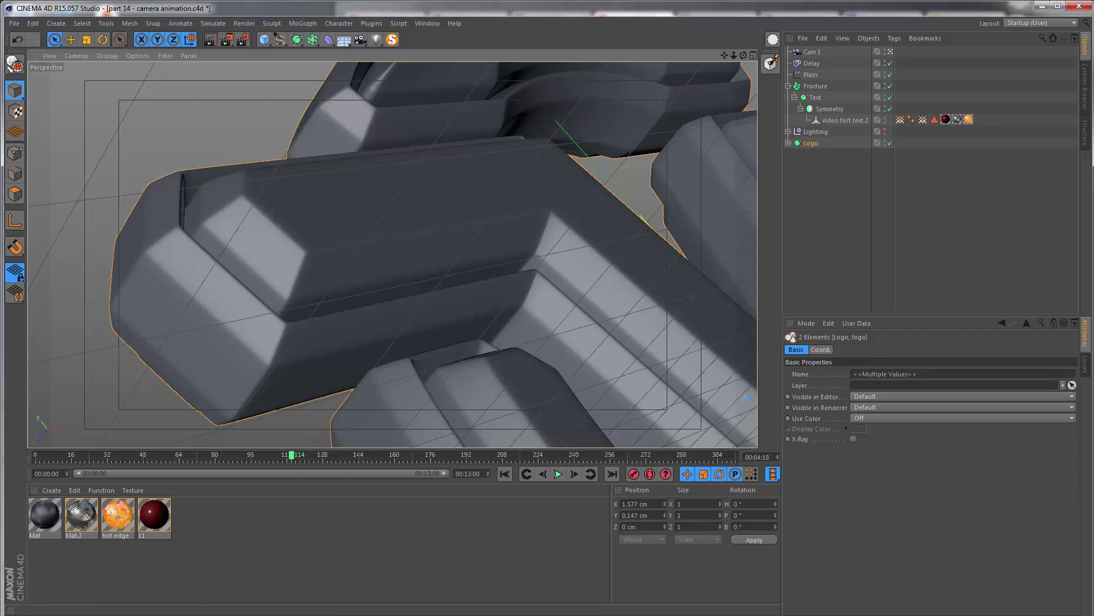
# Play through parts of the reference logo clip in Windows Media Player to compare
pyautogui.hotkey('alt', 'Tab')
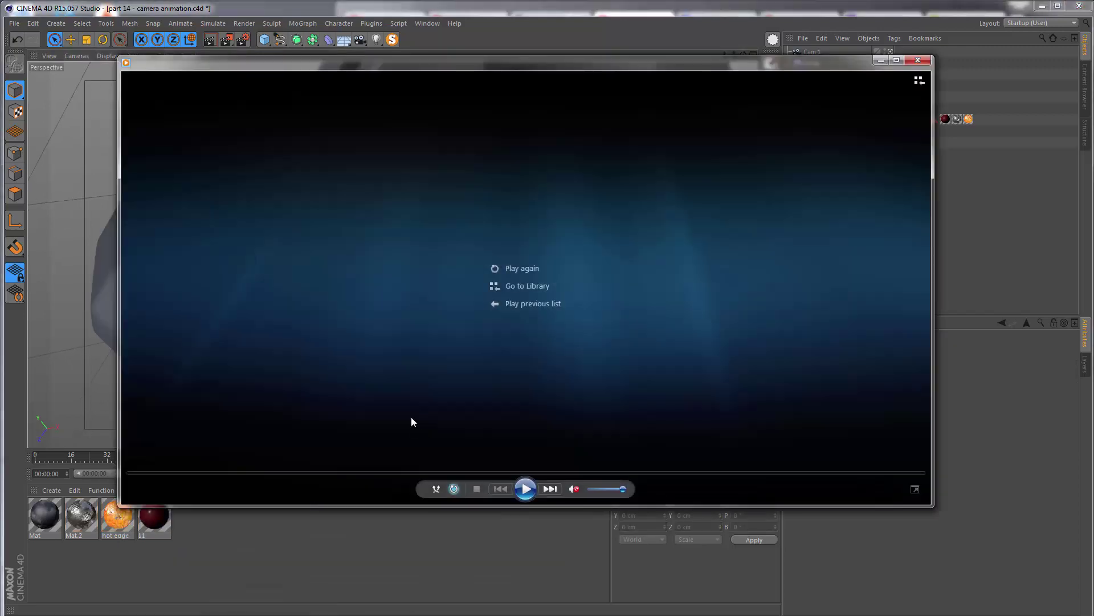
pyautogui.click(525, 489)
pyautogui.click(527, 489)
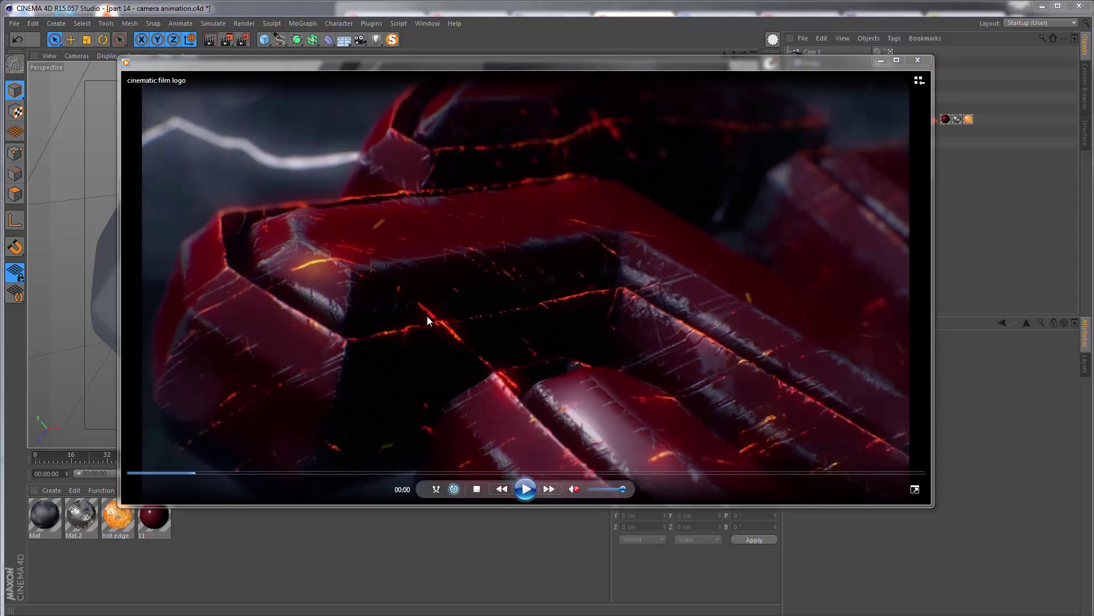
pyautogui.click(526, 489)
pyautogui.click(527, 490)
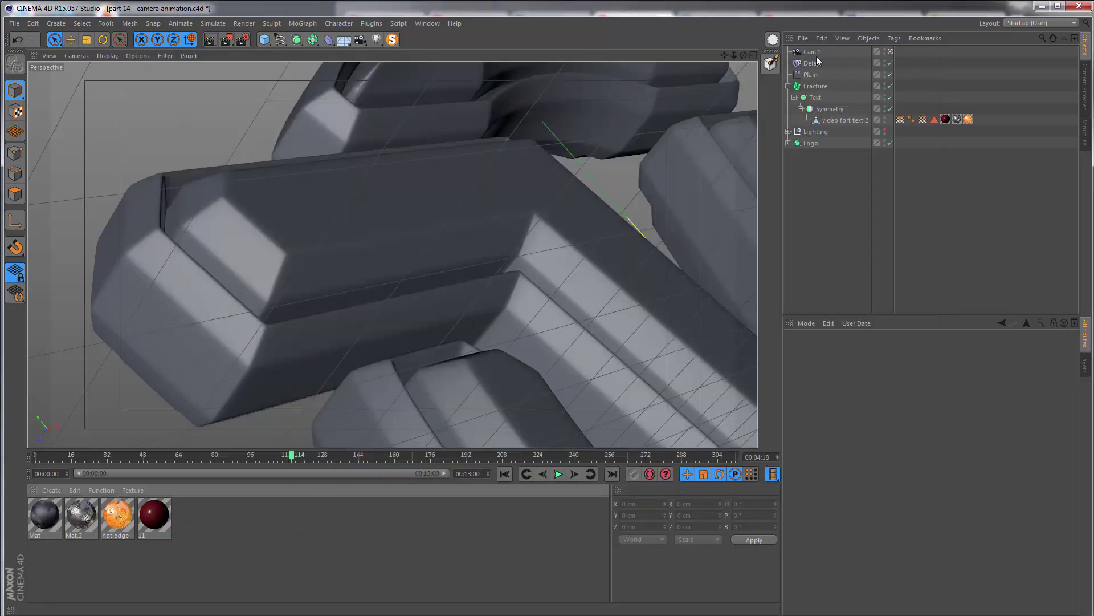
# Review Cam 1's coordinates (H −54.506°, P 22.24°, B 38.5°) and leave its camera view
pyautogui.click(813, 52)
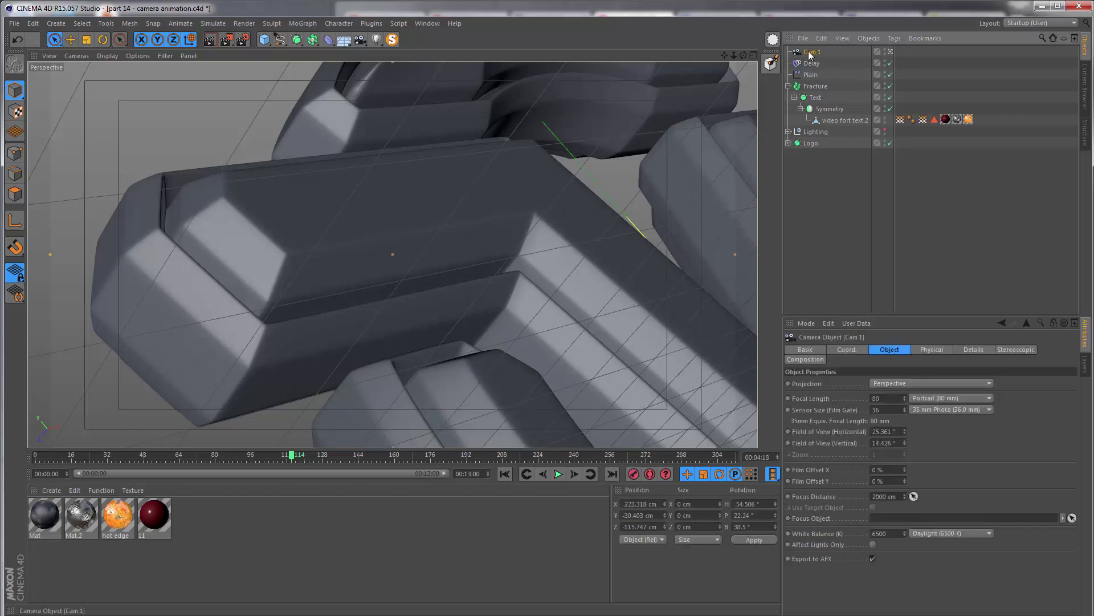
pyautogui.click(847, 349)
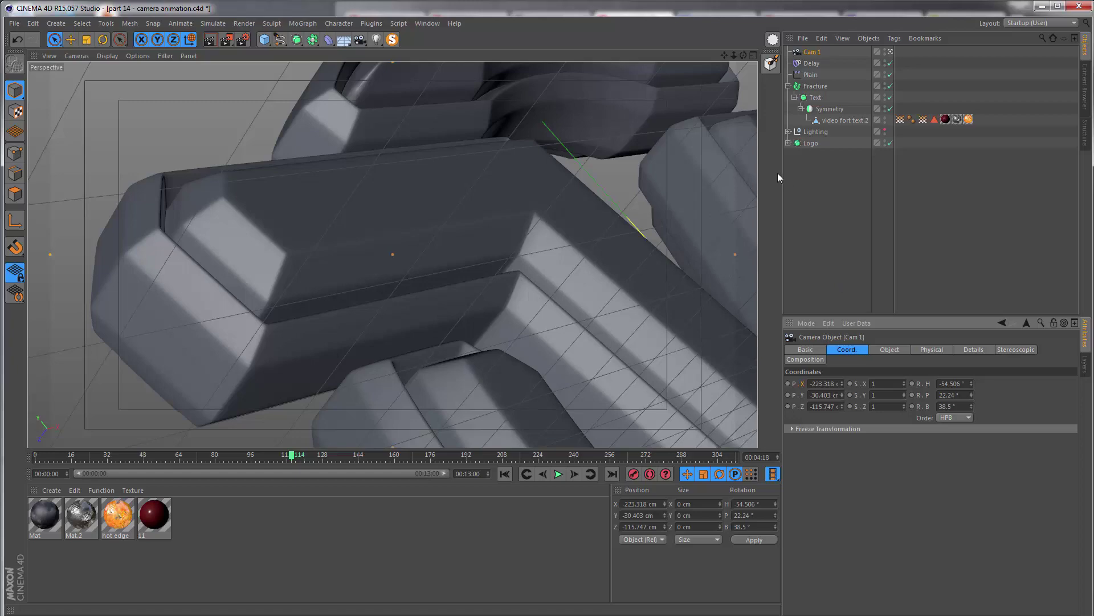
pyautogui.click(890, 52)
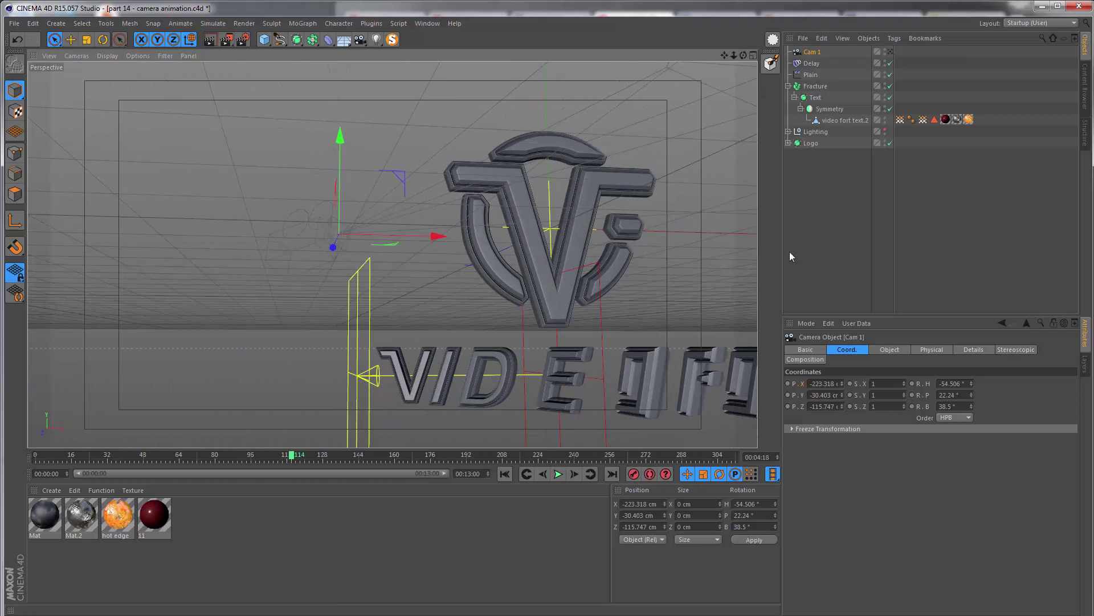
# Create a light-green layer named 'cameras' and assign Cam 1 to it
pyautogui.click(1087, 367)
pyautogui.doubleClick(846, 411)
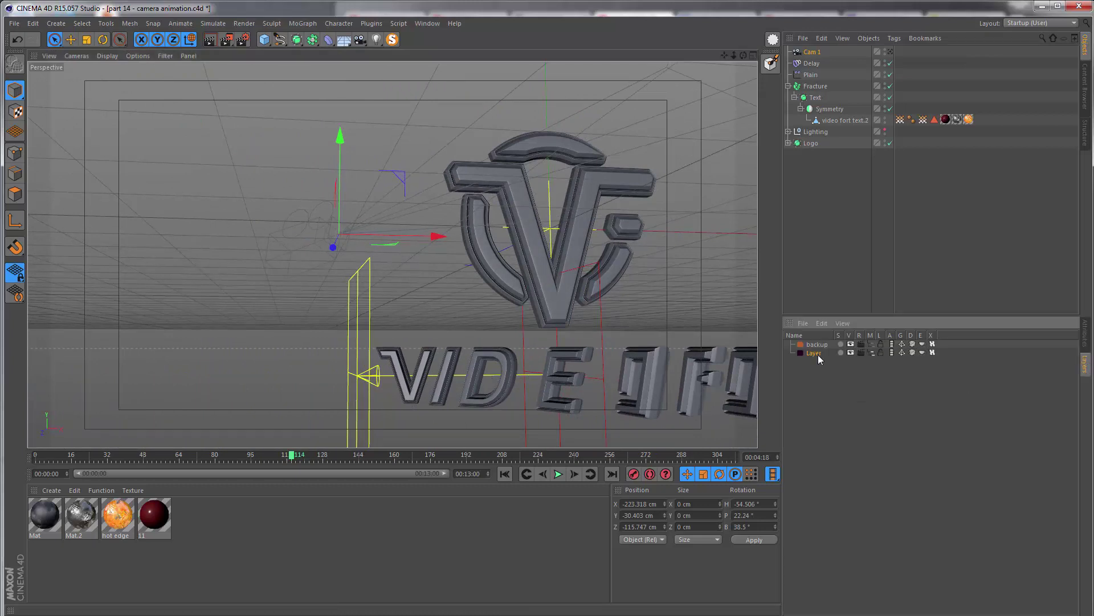
pyautogui.doubleClick(819, 353)
pyautogui.write('cameras')
pyautogui.press('Return')
pyautogui.doubleClick(801, 353)
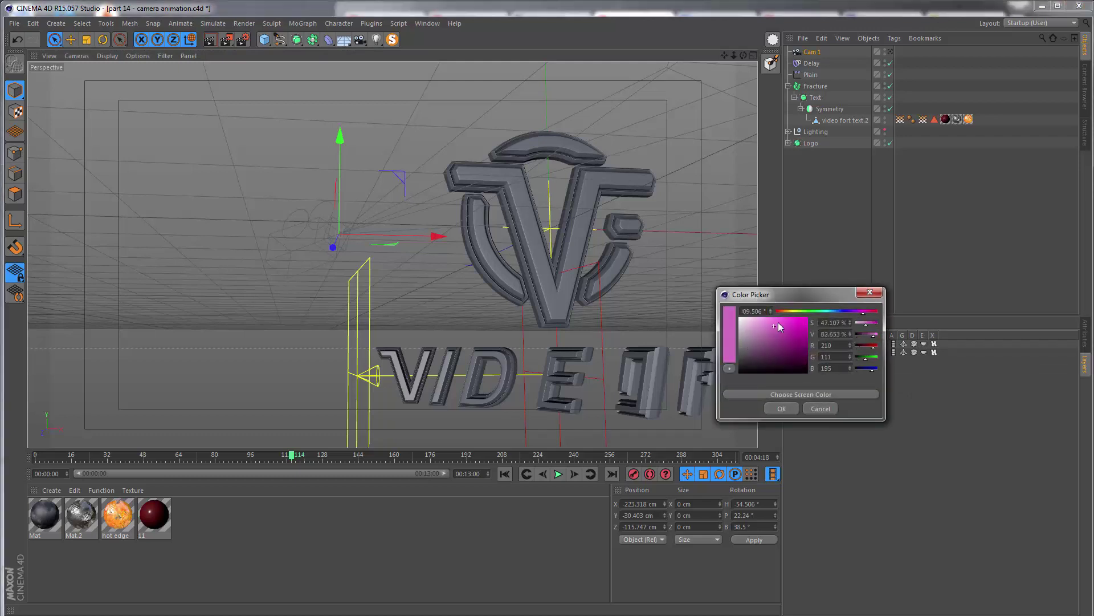
pyautogui.moveTo(787, 294)
pyautogui.mouseDown()
pyautogui.moveTo(799, 312)
pyautogui.moveTo(786, 324)
pyautogui.moveTo(773, 298)
pyautogui.mouseUp()
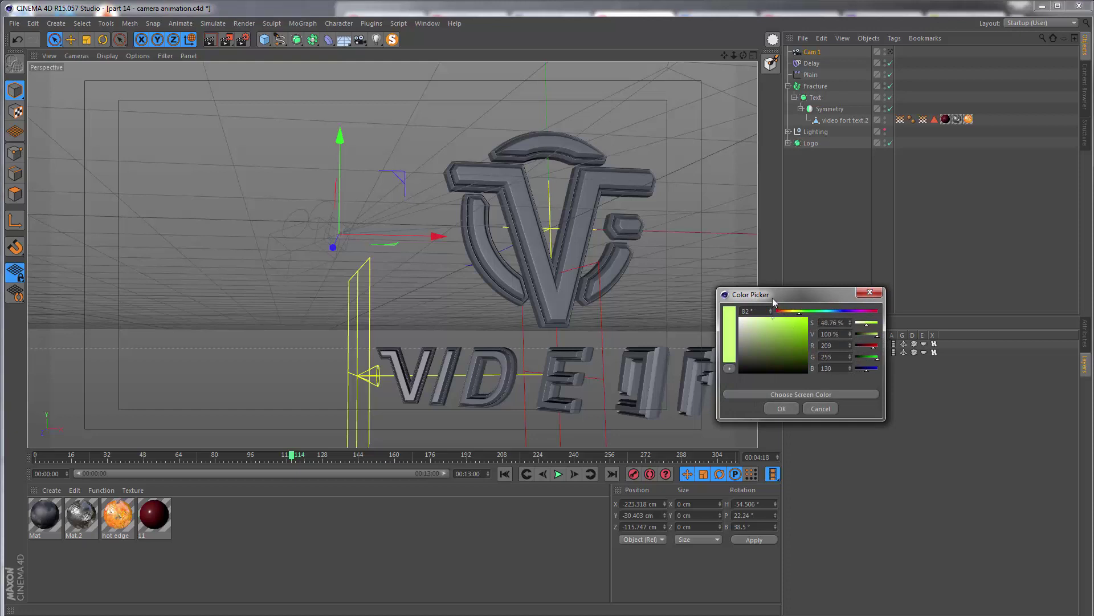
pyautogui.click(779, 408)
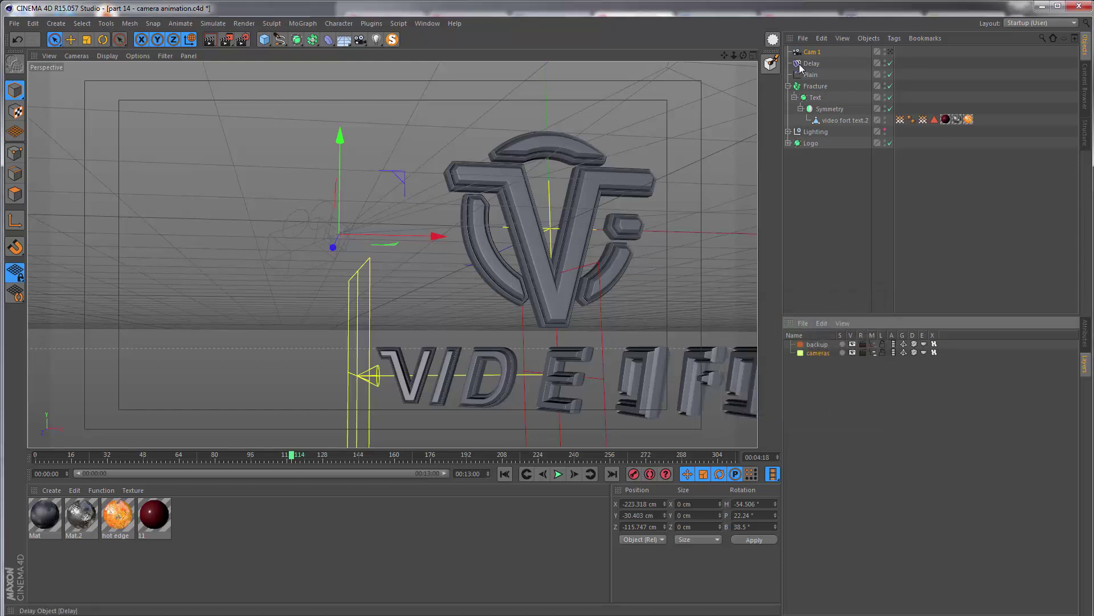
pyautogui.moveTo(813, 52)
pyautogui.mouseDown()
pyautogui.moveTo(830, 349)
pyautogui.moveTo(819, 353)
pyautogui.mouseUp()
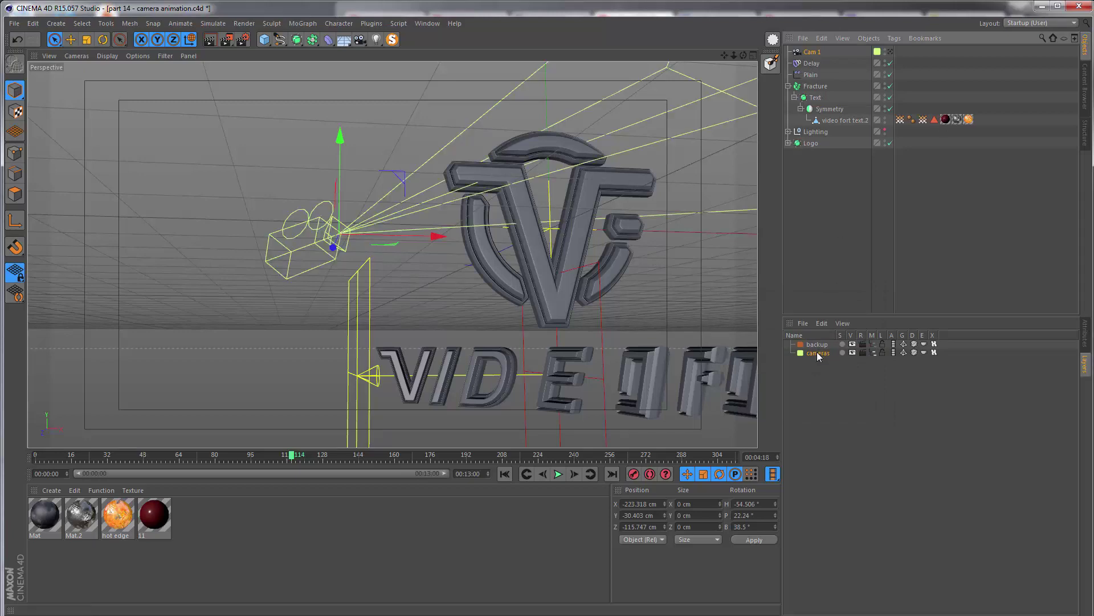
pyautogui.keyDown('alt'); pyautogui.moveTo(454, 239); pyautogui.dragTo(428, 250, button='middle'); pyautogui.keyUp('alt')
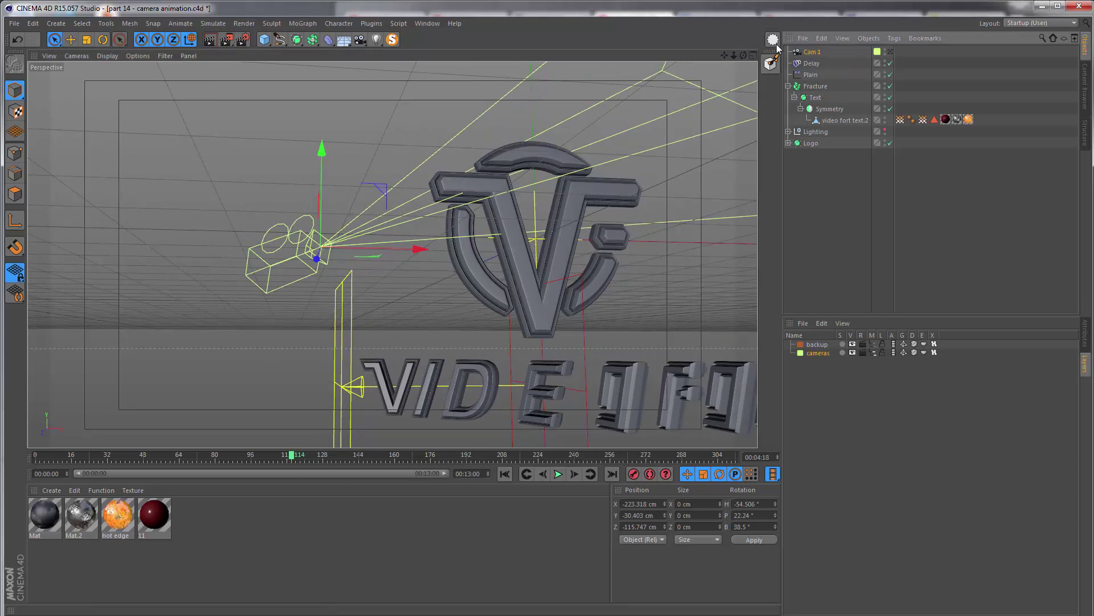
# Add a Null object with zeroed rotation and zero X and Y position
pyautogui.click(58, 23)
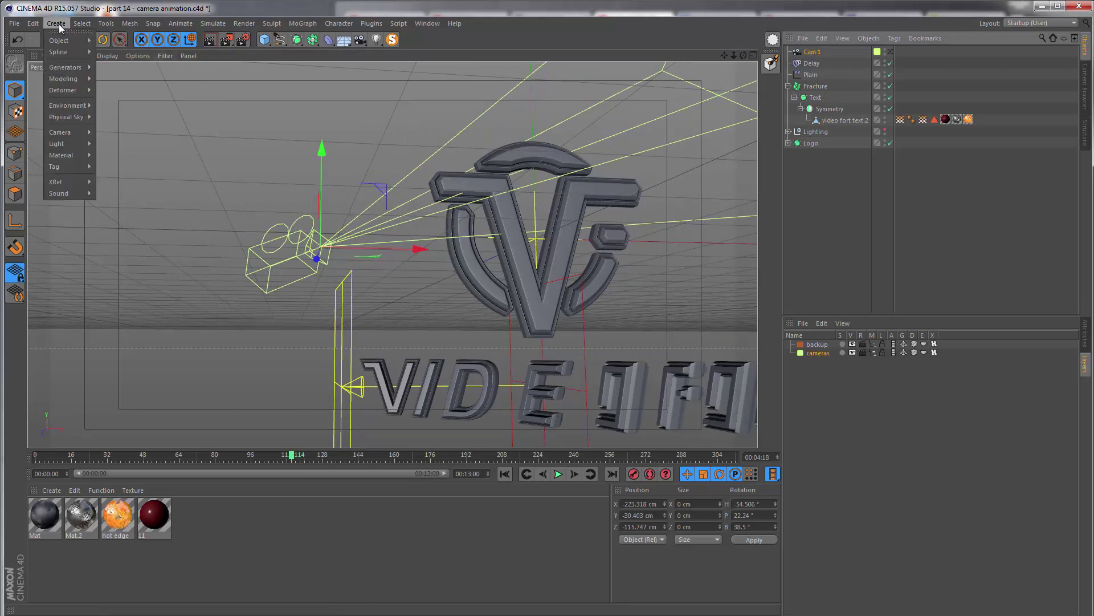
pyautogui.moveTo(61, 41)
pyautogui.click(109, 44)
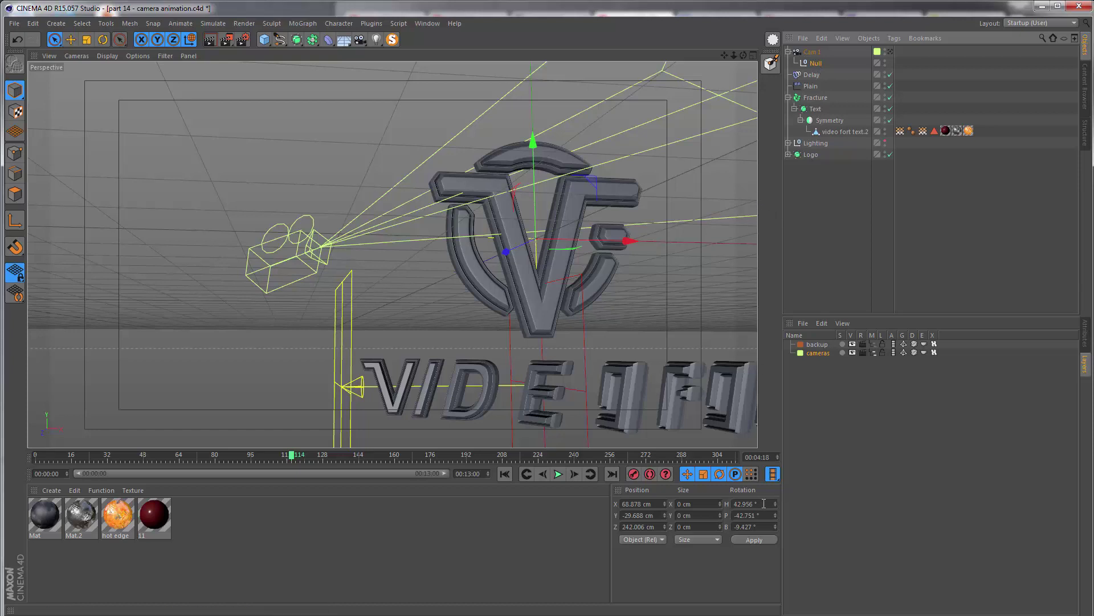
pyautogui.moveTo(767, 503); pyautogui.dragTo(733, 515)
pyautogui.press('BackSpace')
pyautogui.press('BackSpace')
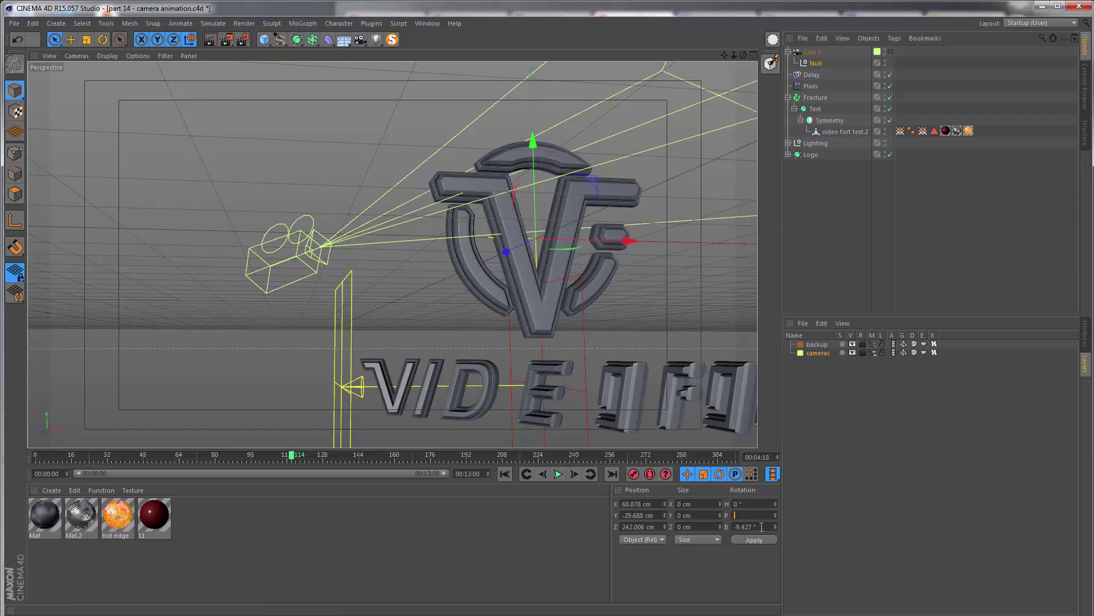
pyautogui.press('BackSpace')
pyautogui.moveTo(654, 505); pyautogui.dragTo(620, 515)
pyautogui.press('BackSpace')
pyautogui.click(656, 527)
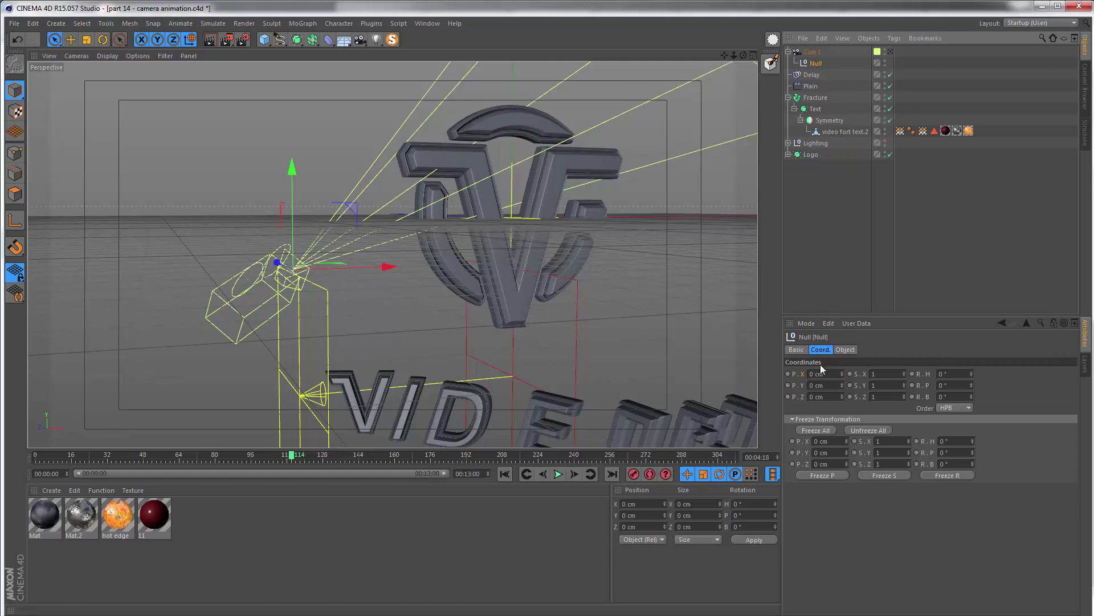
# Set the Null's Z position to 187 cm and make Cam 1 its child
pyautogui.click(812, 397)
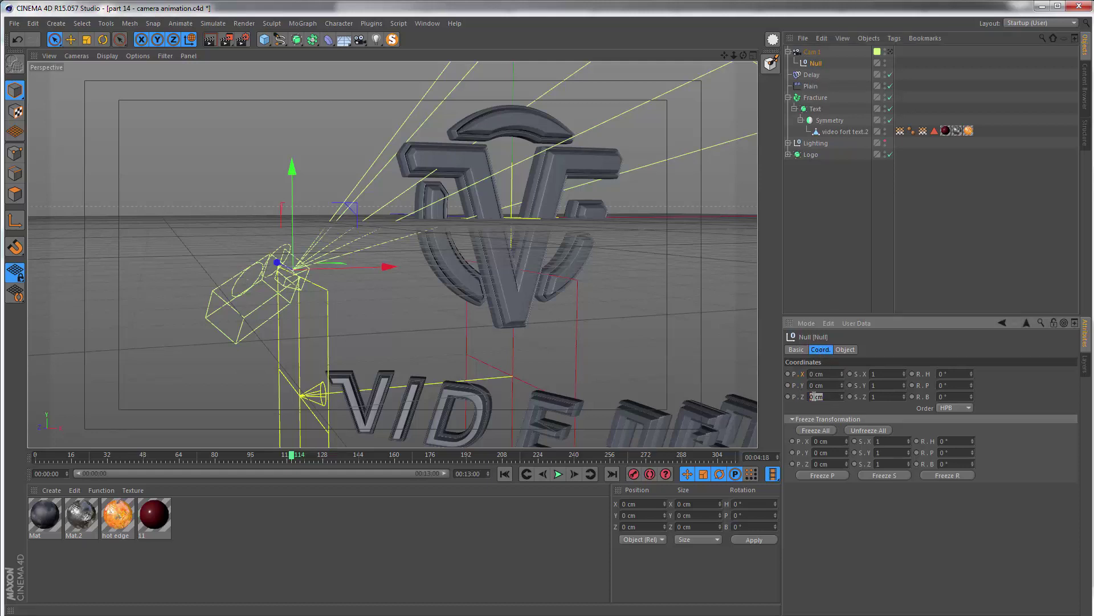
pyautogui.moveTo(840, 398); pyautogui.dragTo(840, 385)
pyautogui.keyDown('alt'); pyautogui.moveTo(444, 150); pyautogui.dragTo(460, 138, button='right'); pyautogui.keyUp('alt')
pyautogui.keyDown('alt'); pyautogui.moveTo(436, 169); pyautogui.dragTo(416, 190, button='middle'); pyautogui.keyUp('alt')
pyautogui.keyDown('alt'); pyautogui.moveTo(415, 190); pyautogui.dragTo(439, 171, button='right'); pyautogui.keyUp('alt')
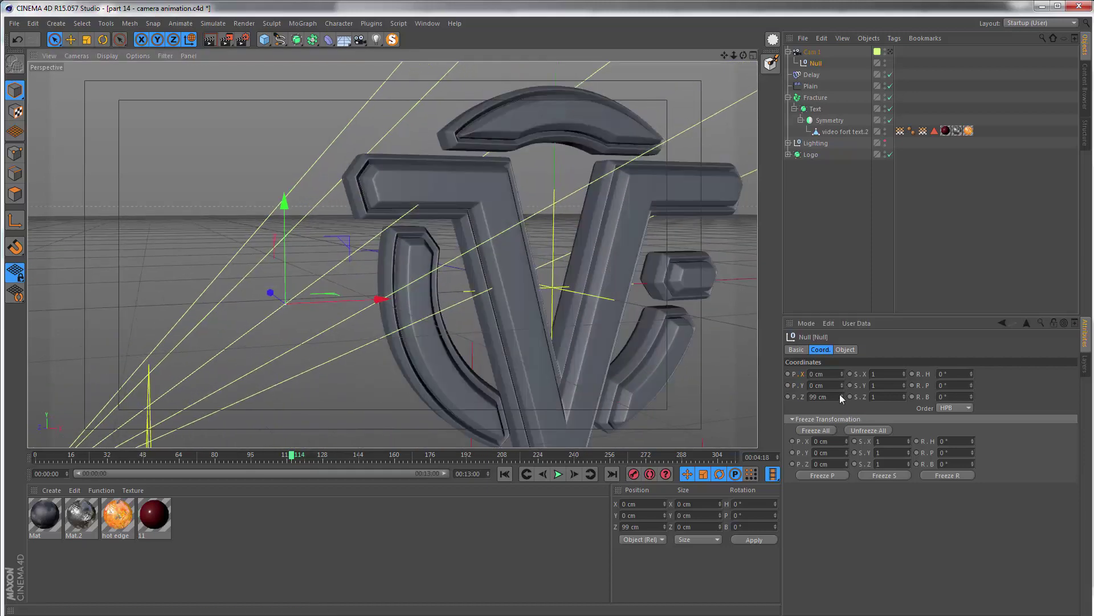
pyautogui.moveTo(842, 395); pyautogui.dragTo(841, 385)
pyautogui.scroll(5, 511, 141)
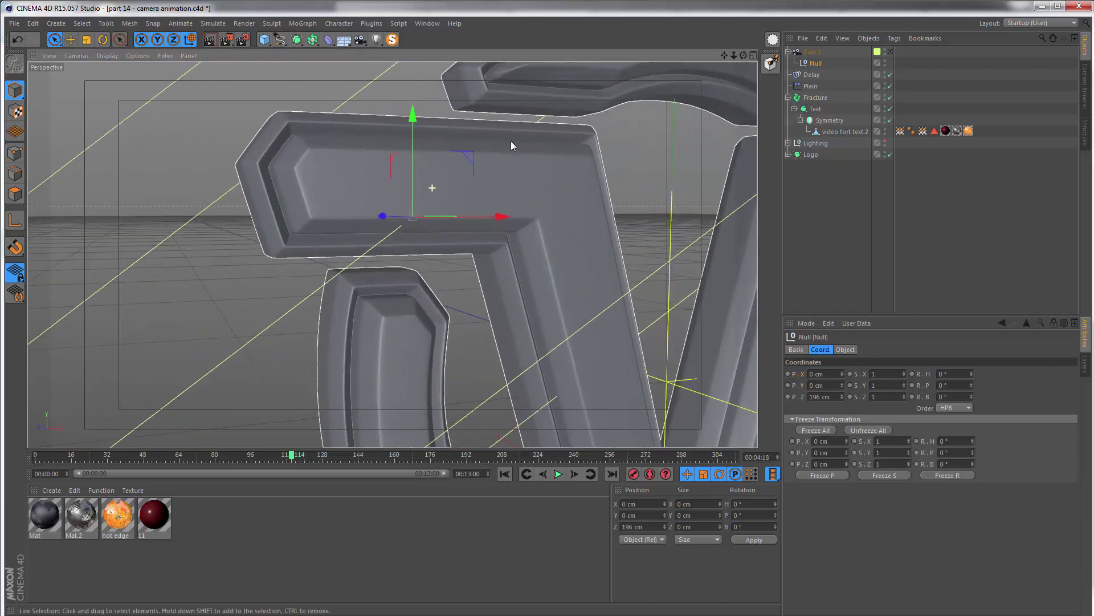
pyautogui.scroll(4, 402, 244)
pyautogui.keyDown('alt'); pyautogui.moveTo(401, 244); pyautogui.dragTo(582, 327); pyautogui.keyUp('alt')
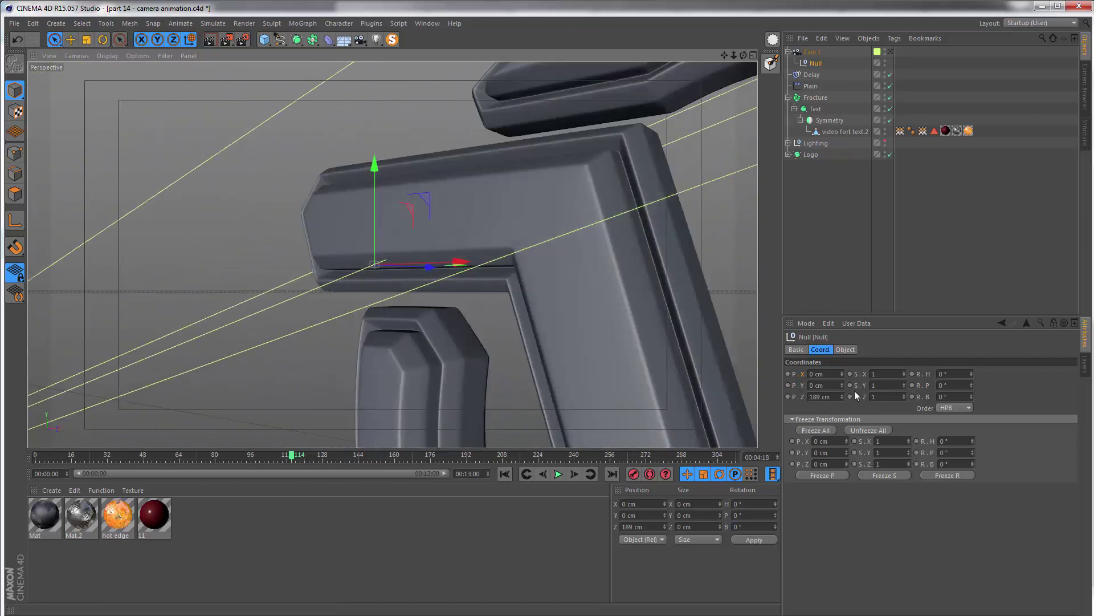
pyautogui.moveTo(841, 396); pyautogui.dragTo(842, 402)
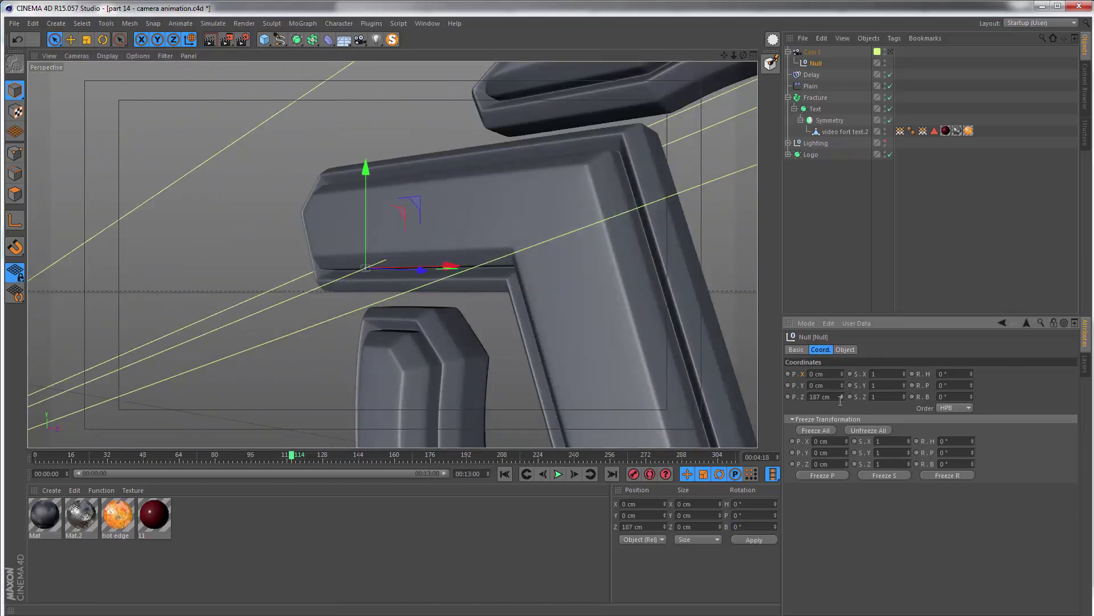
pyautogui.keyDown('alt'); pyautogui.moveTo(384, 275); pyautogui.dragTo(552, 280); pyautogui.keyUp('alt')
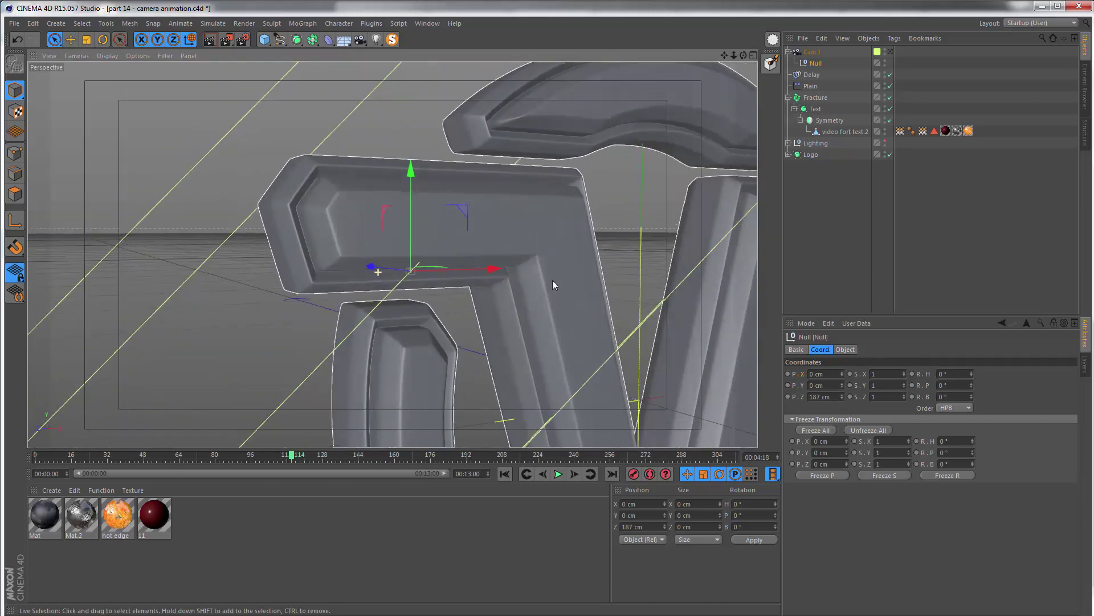
pyautogui.moveTo(814, 64)
pyautogui.mouseDown()
pyautogui.moveTo(814, 74)
pyautogui.moveTo(812, 65)
pyautogui.mouseUp()
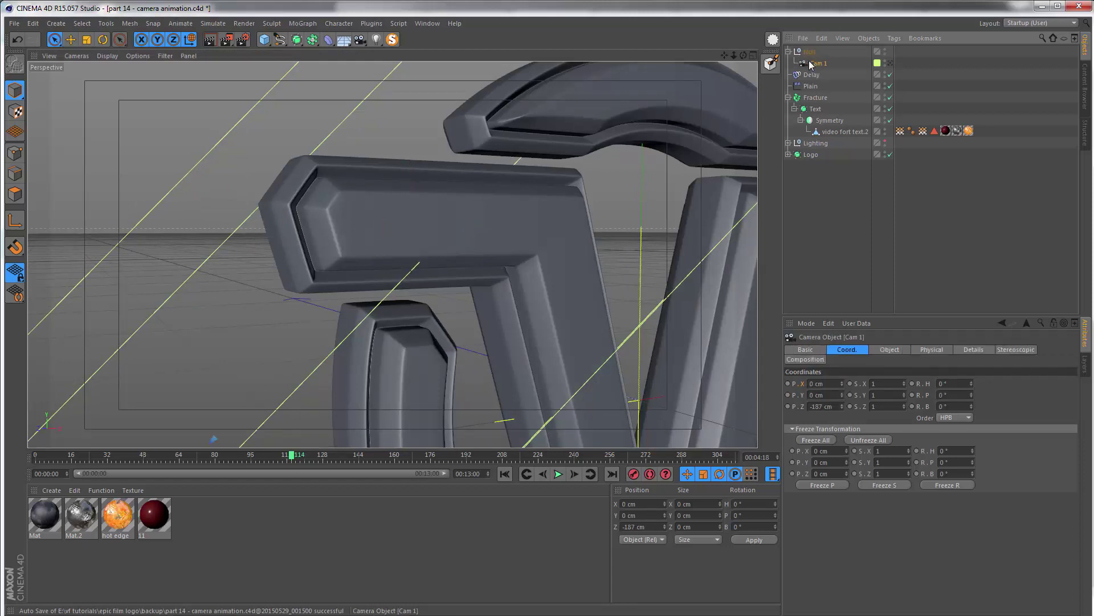
# Rename the Null to 'Cam 1 Jig', view through Cam 1, and scrub back toward the start
pyautogui.click(810, 51)
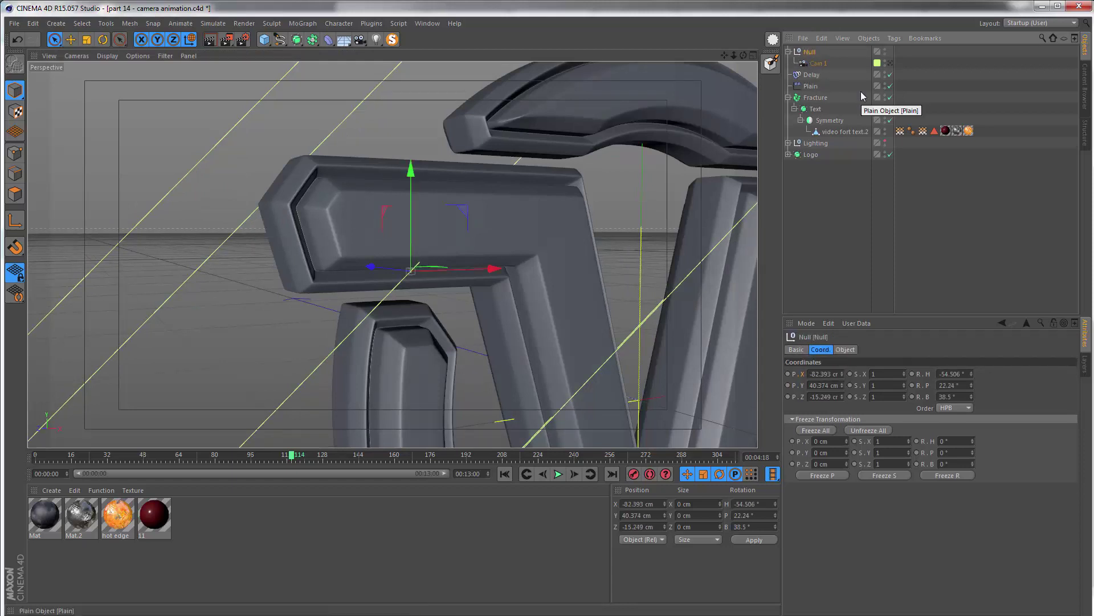
pyautogui.click(890, 62)
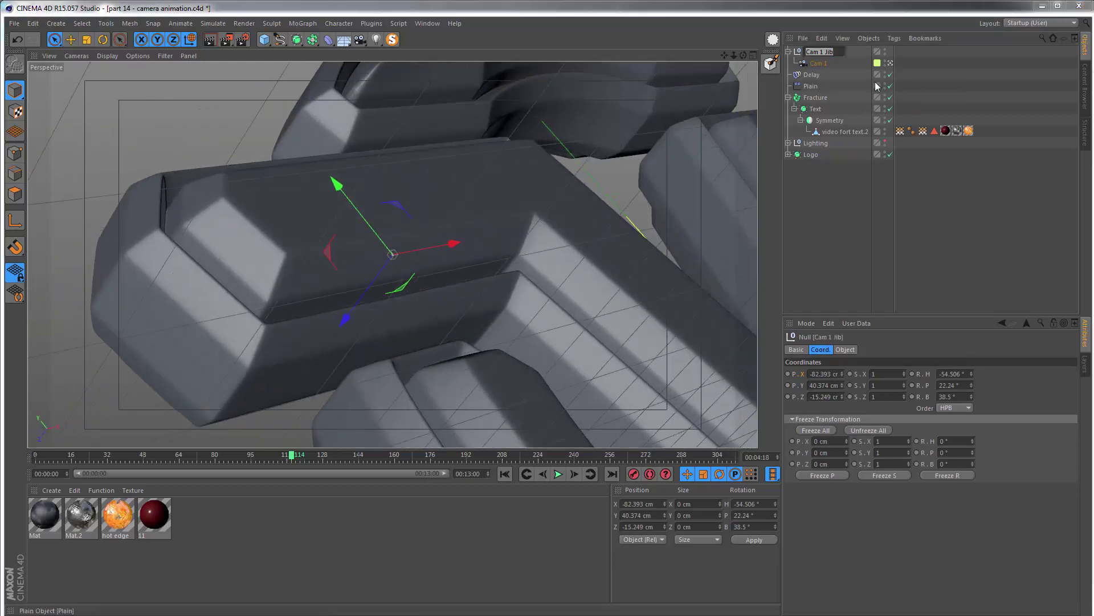
pyautogui.write('Cam 1 Jig')
pyautogui.press('Return')
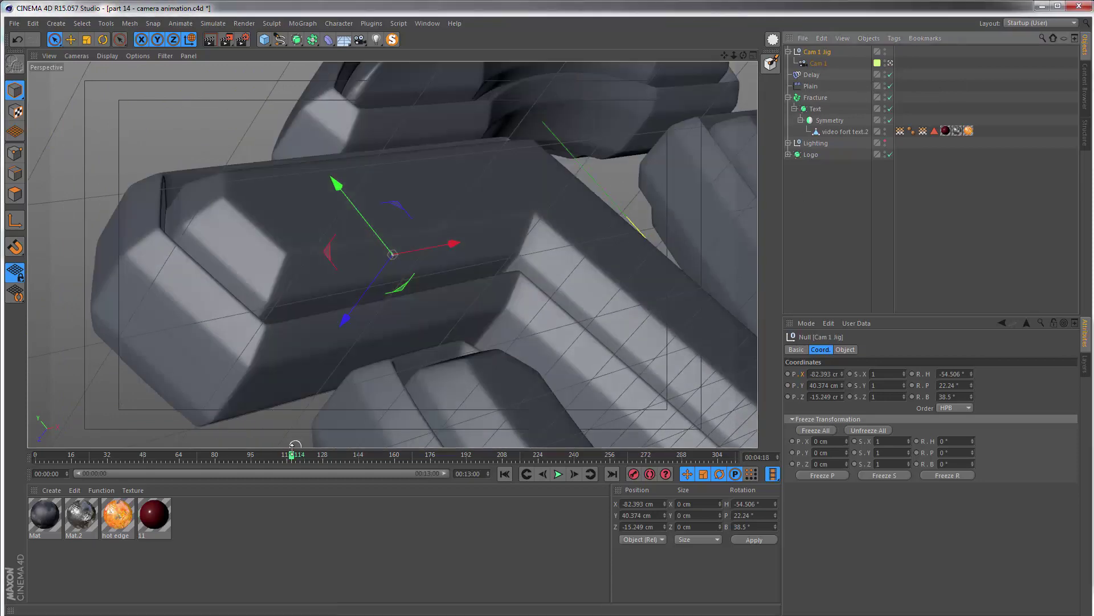
pyautogui.moveTo(292, 454); pyautogui.dragTo(35, 460)
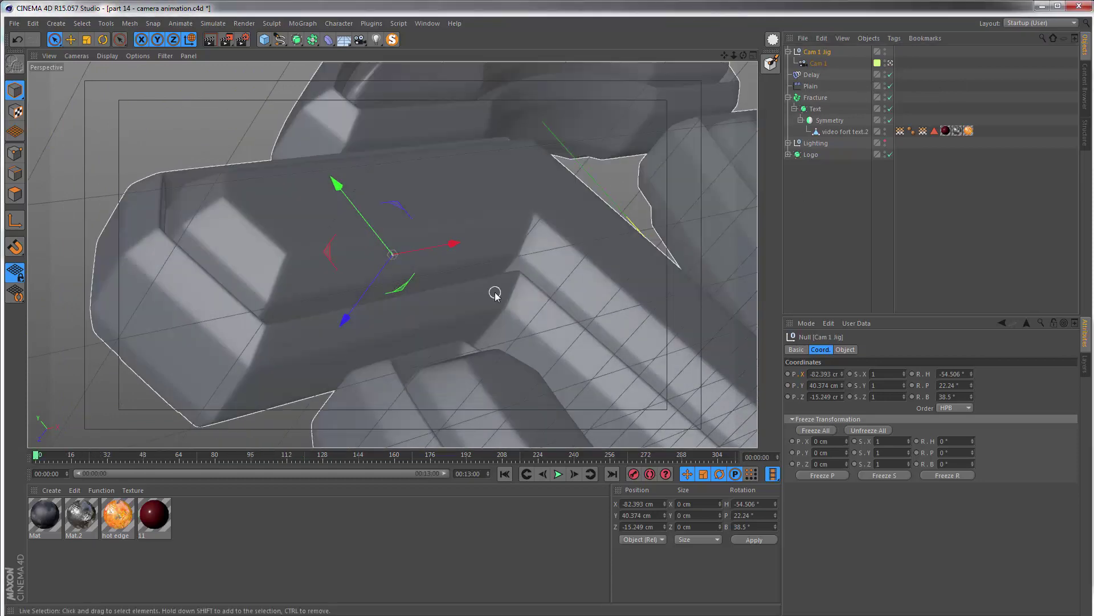
# Key only Cam 1 Jig's rotation, tilting it to swing the view by frame 48
pyautogui.press('r')
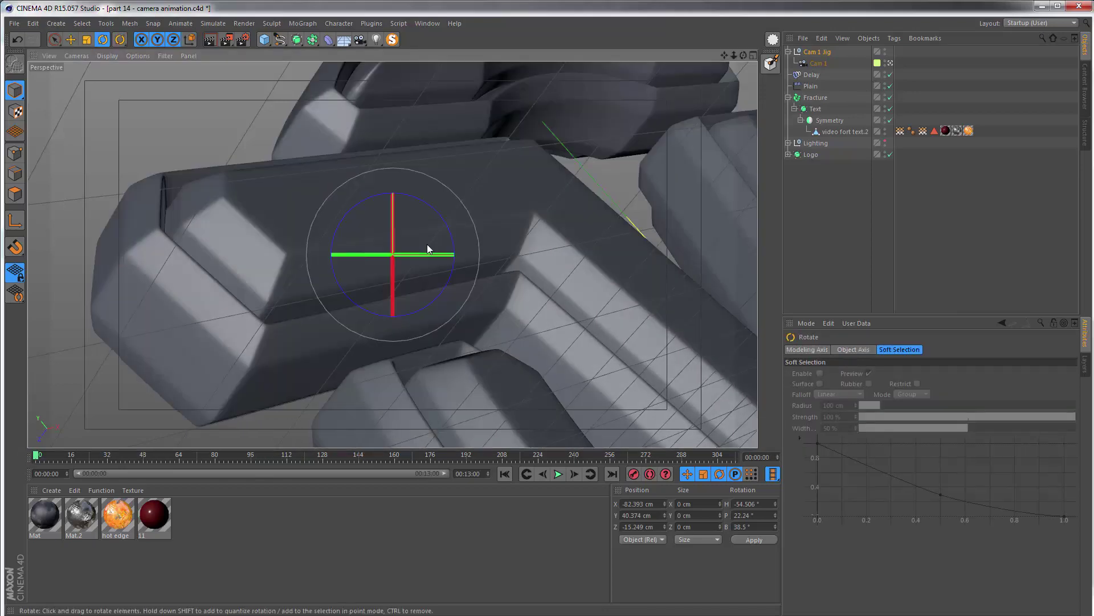
pyautogui.click(687, 476)
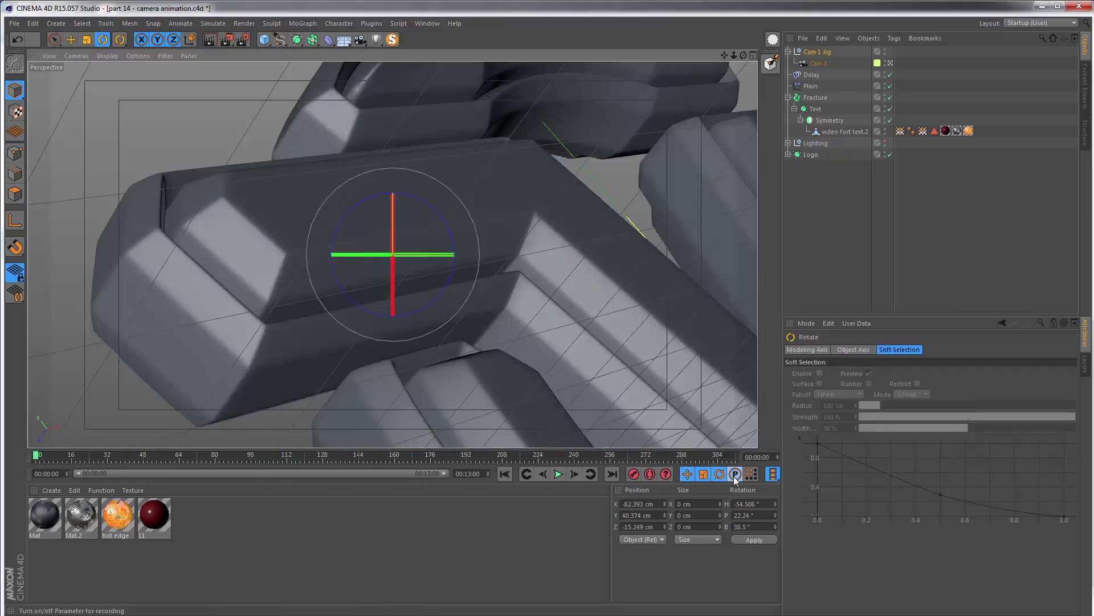
pyautogui.click(703, 477)
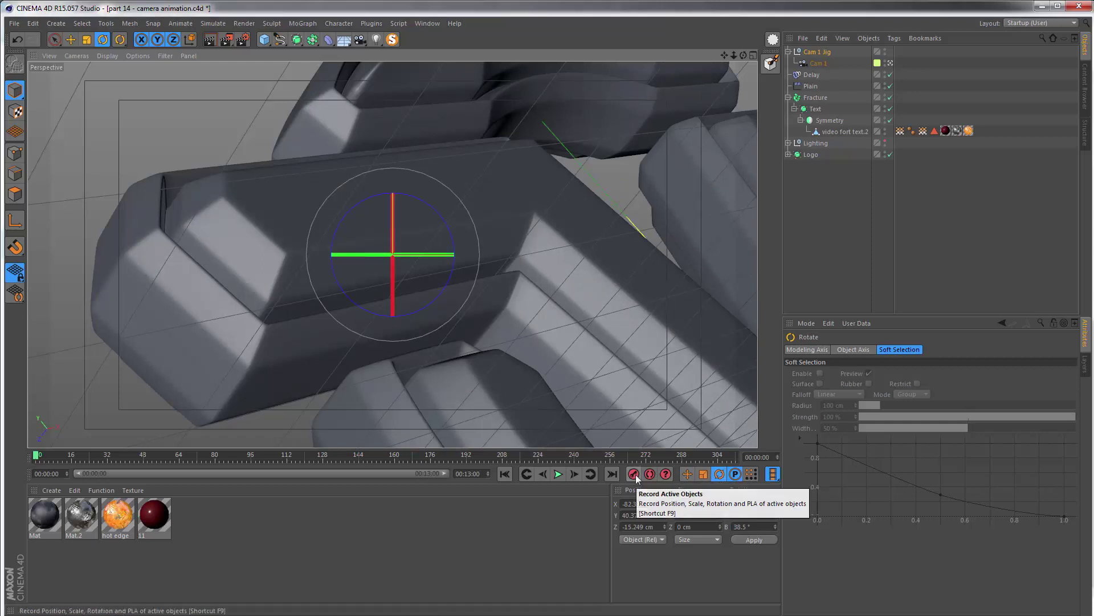
pyautogui.click(103, 456)
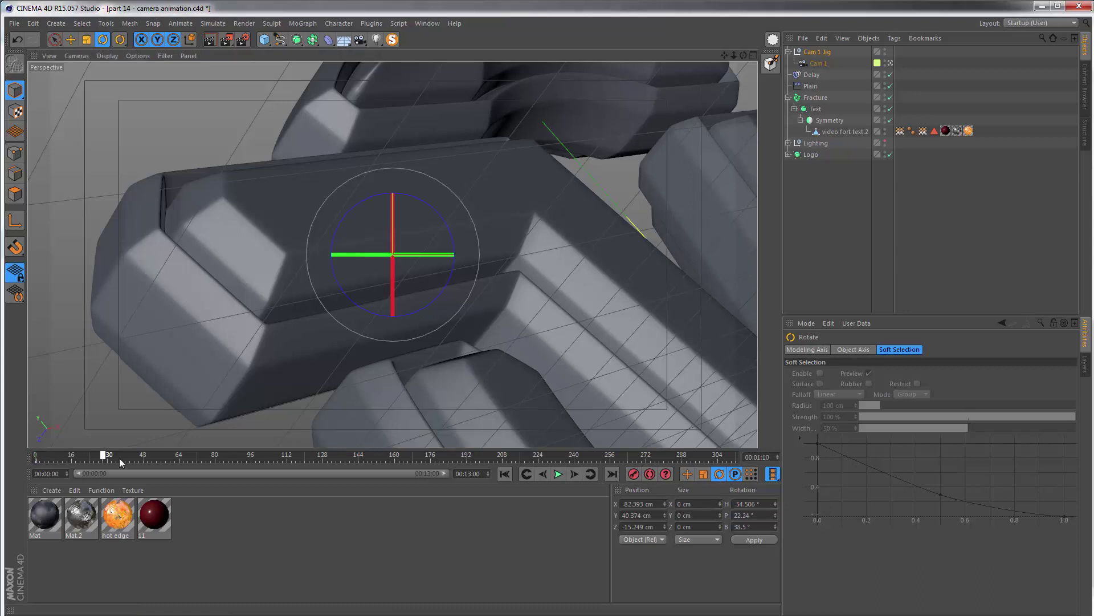
pyautogui.moveTo(165, 467); pyautogui.dragTo(144, 466)
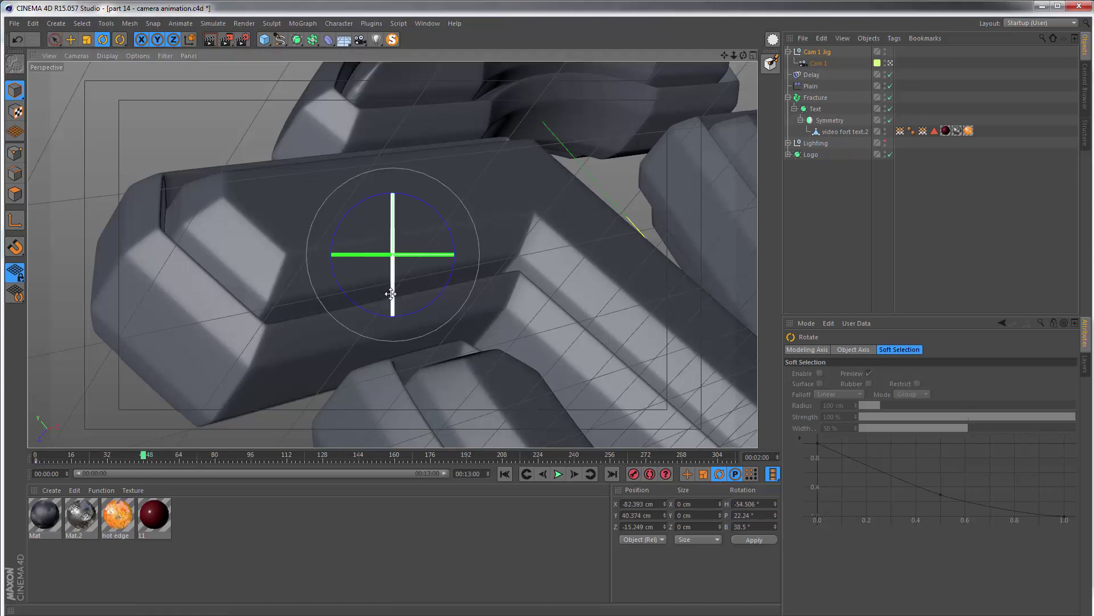
pyautogui.moveTo(392, 296); pyautogui.dragTo(392, 286)
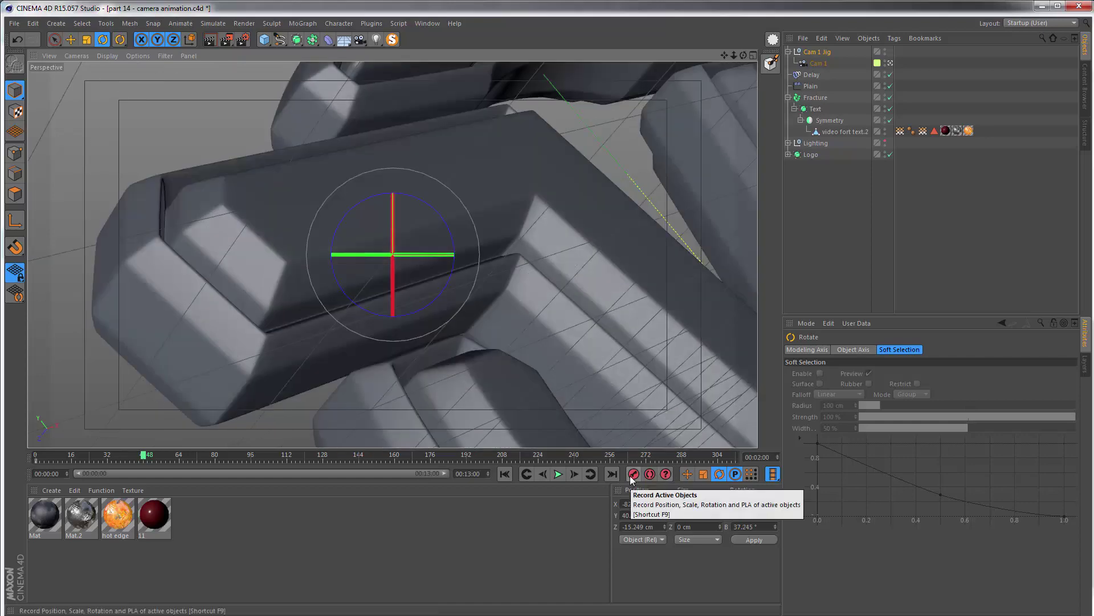
# Play back the Cam 1 Jig swing from frame 0 to review it
pyautogui.click(505, 475)
pyautogui.click(558, 475)
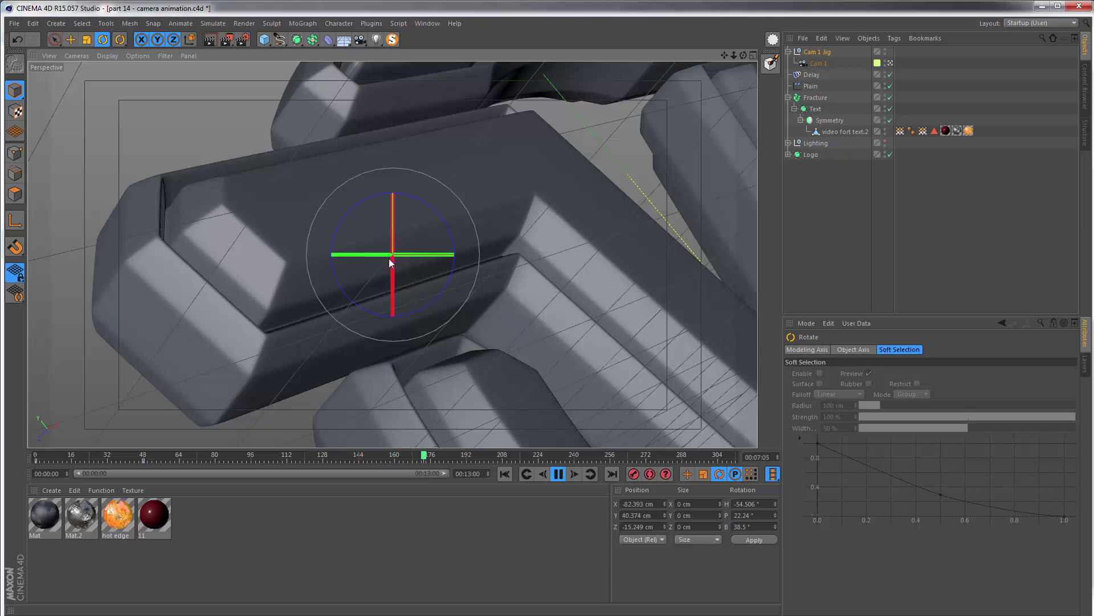
pyautogui.click(558, 474)
pyautogui.click(504, 474)
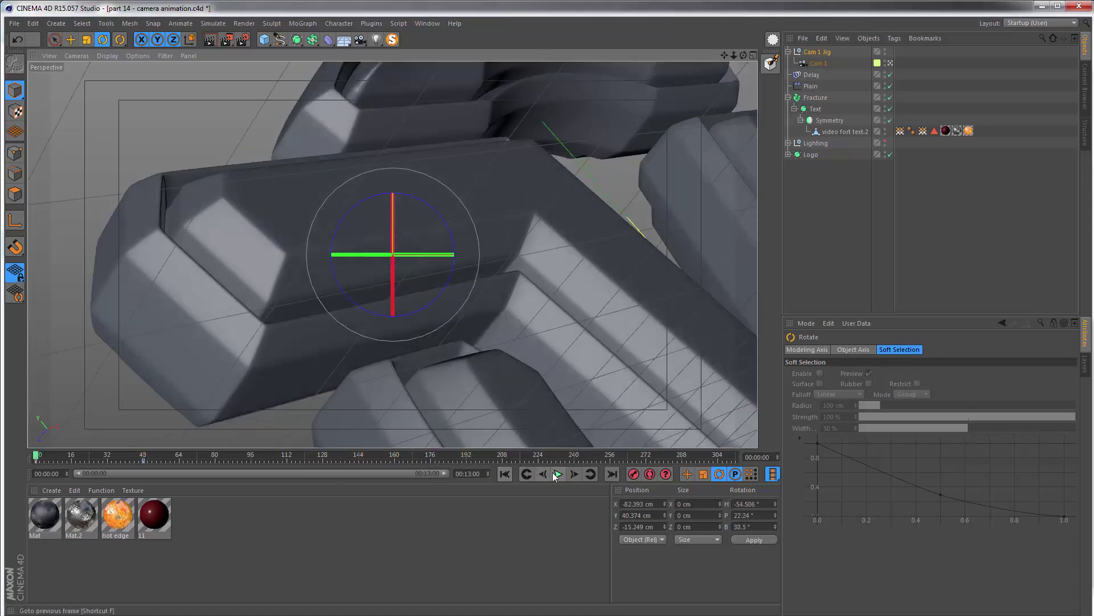
pyautogui.click(558, 474)
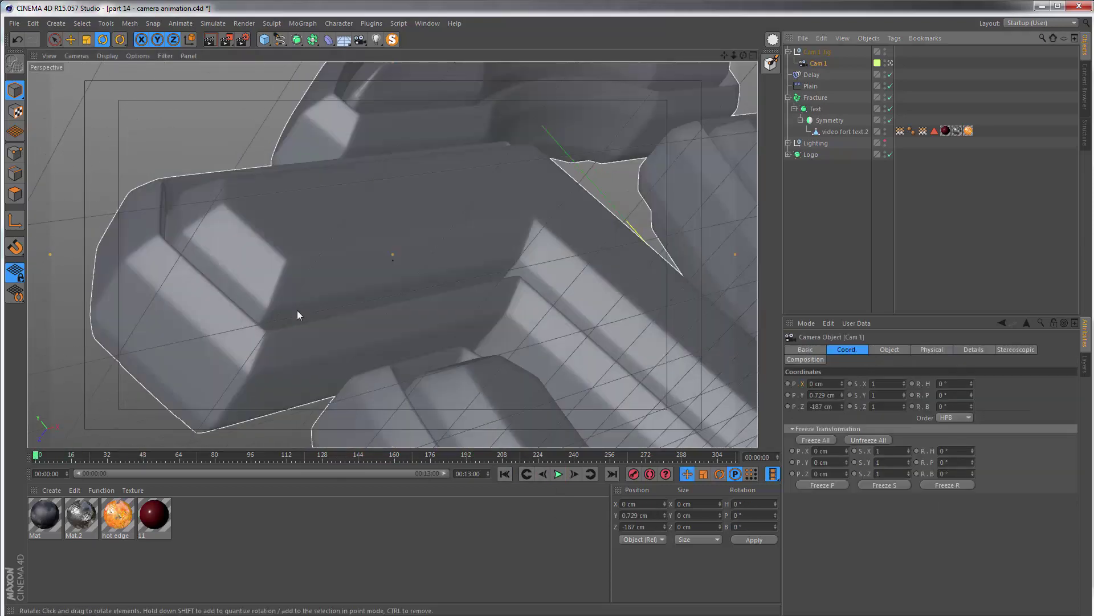
# Frame Cam 1's starting view and record a position key at frame 0
pyautogui.keyDown('alt'); pyautogui.moveTo(297, 311); pyautogui.dragTo(297, 307, button='middle'); pyautogui.keyUp('alt')
pyautogui.moveTo(734, 56); pyautogui.dragTo(736, 61)
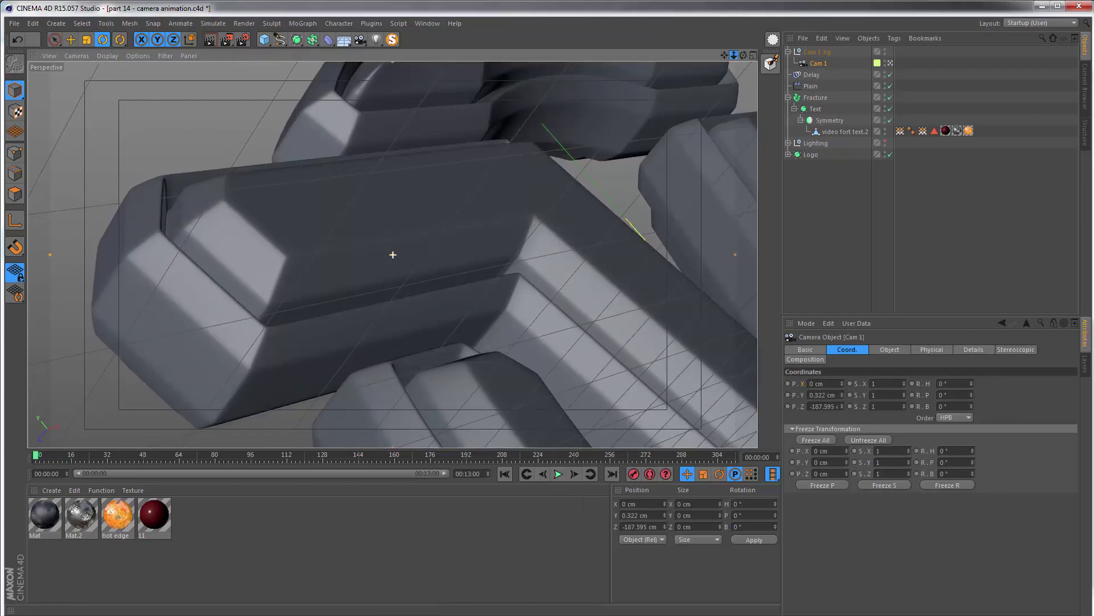
pyautogui.keyDown('alt'); pyautogui.moveTo(322, 284); pyautogui.dragTo(317, 284, button='middle'); pyautogui.keyUp('alt')
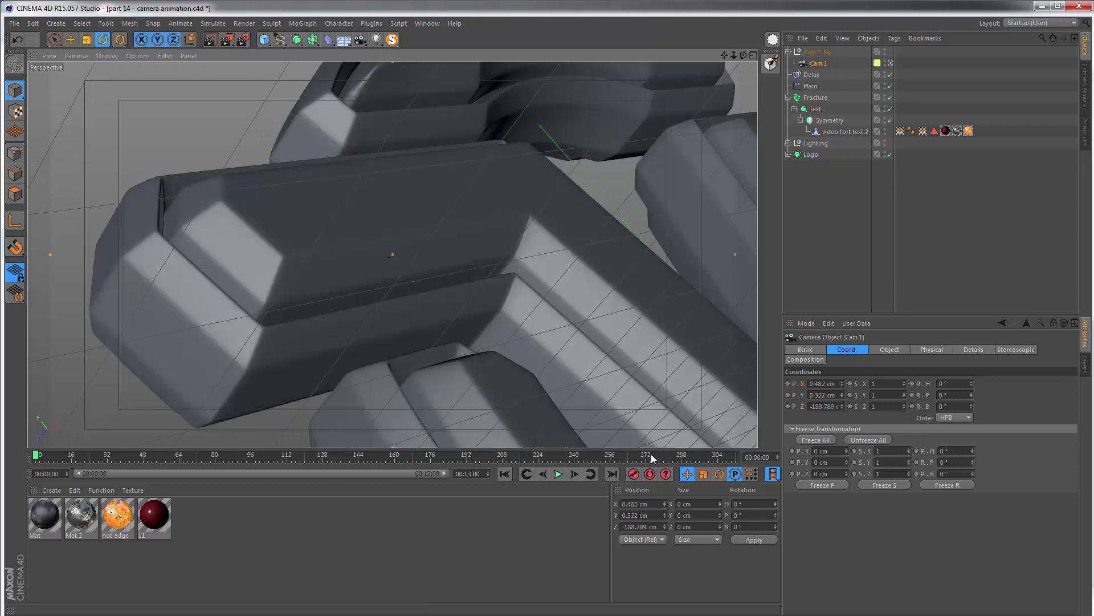
pyautogui.click(634, 475)
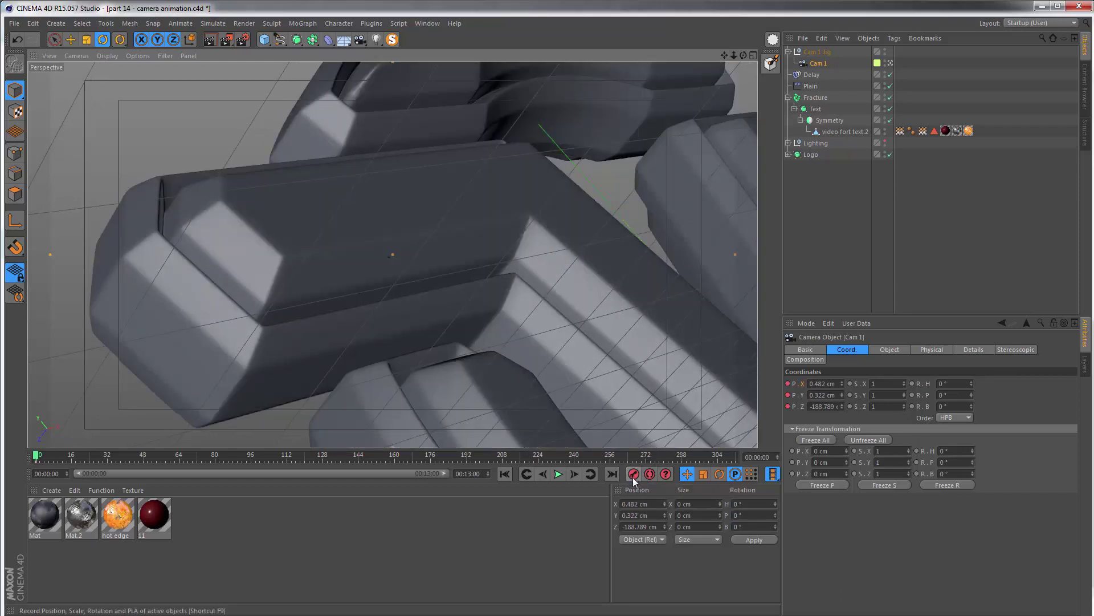
# Around frame 48, push Cam 1 in to −170.373 cm Z and record a key
pyautogui.moveTo(36, 461); pyautogui.dragTo(146, 472)
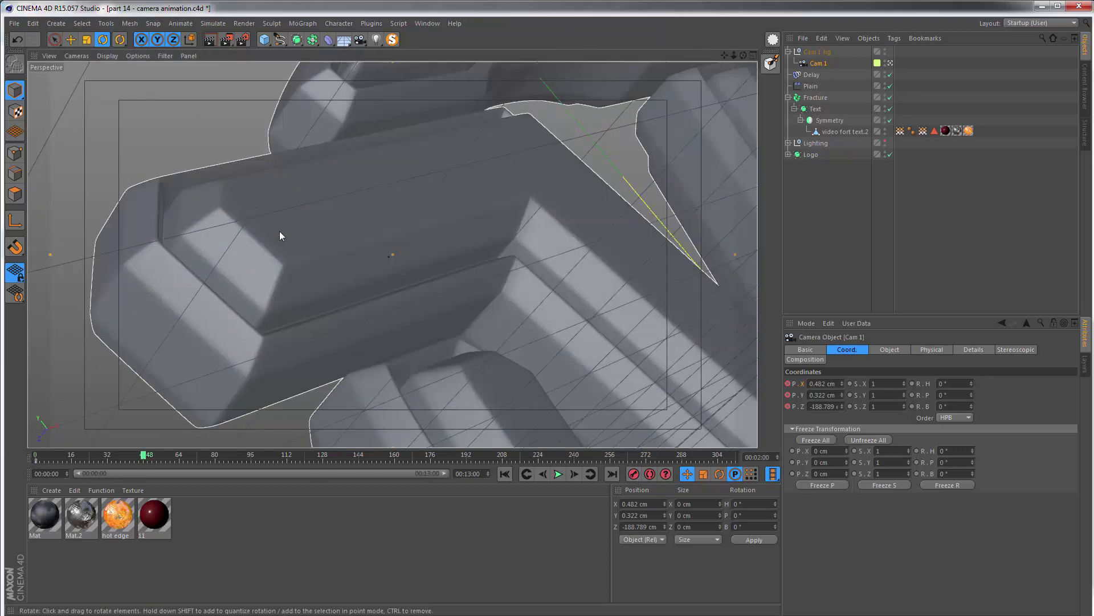
pyautogui.keyDown('alt'); pyautogui.moveTo(280, 231); pyautogui.dragTo(289, 210, button='middle'); pyautogui.keyUp('alt')
pyautogui.hotkey('ctrl', 'z')
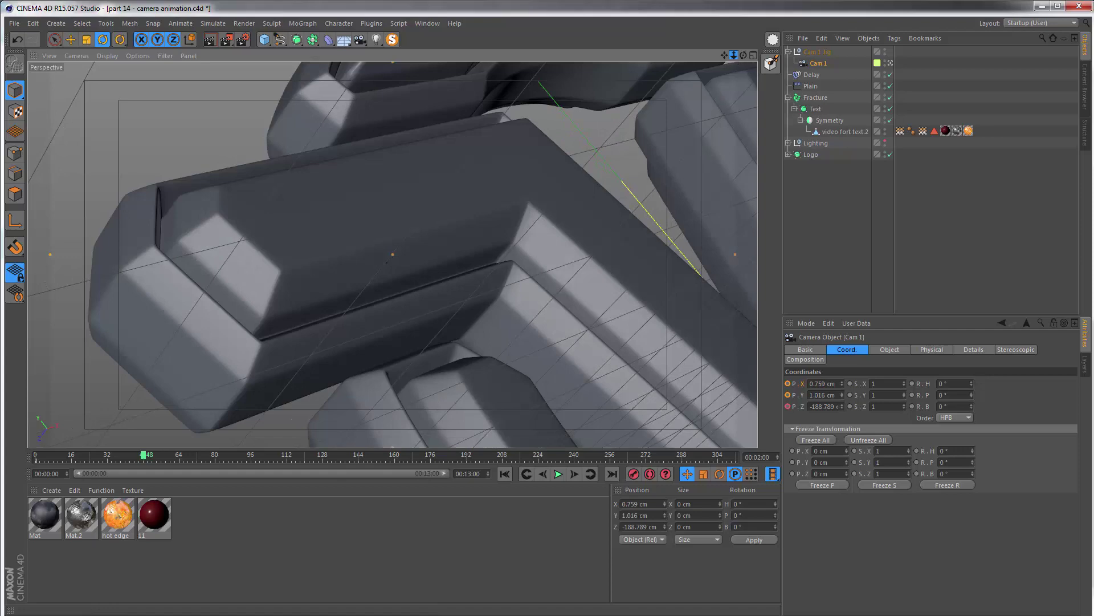
pyautogui.moveTo(734, 55); pyautogui.dragTo(790, 56)
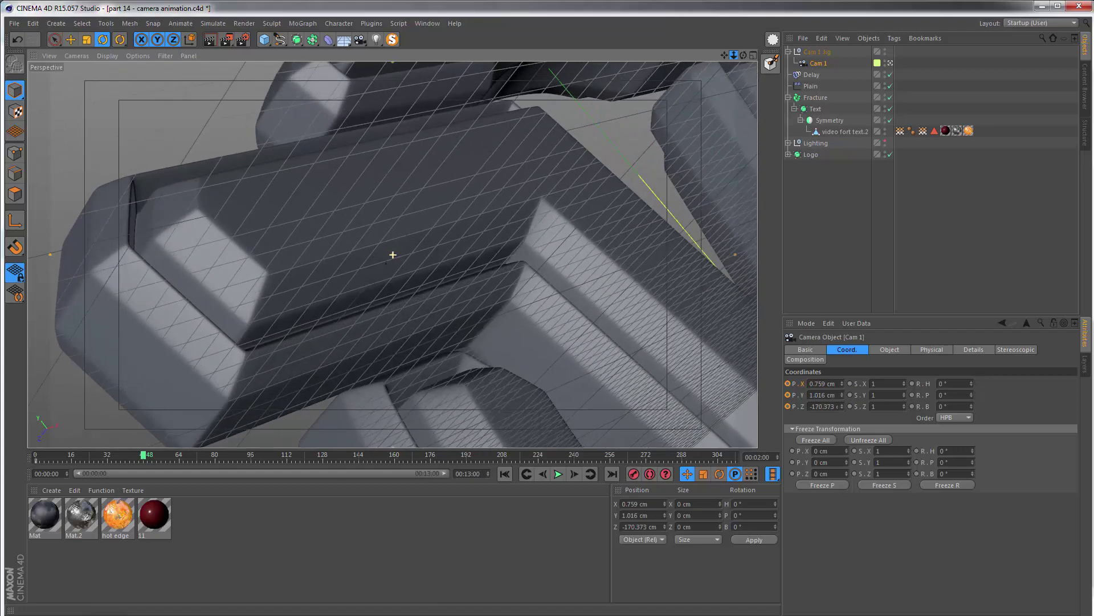
pyautogui.keyDown('alt'); pyautogui.moveTo(425, 235); pyautogui.dragTo(423, 255, button='middle'); pyautogui.keyUp('alt')
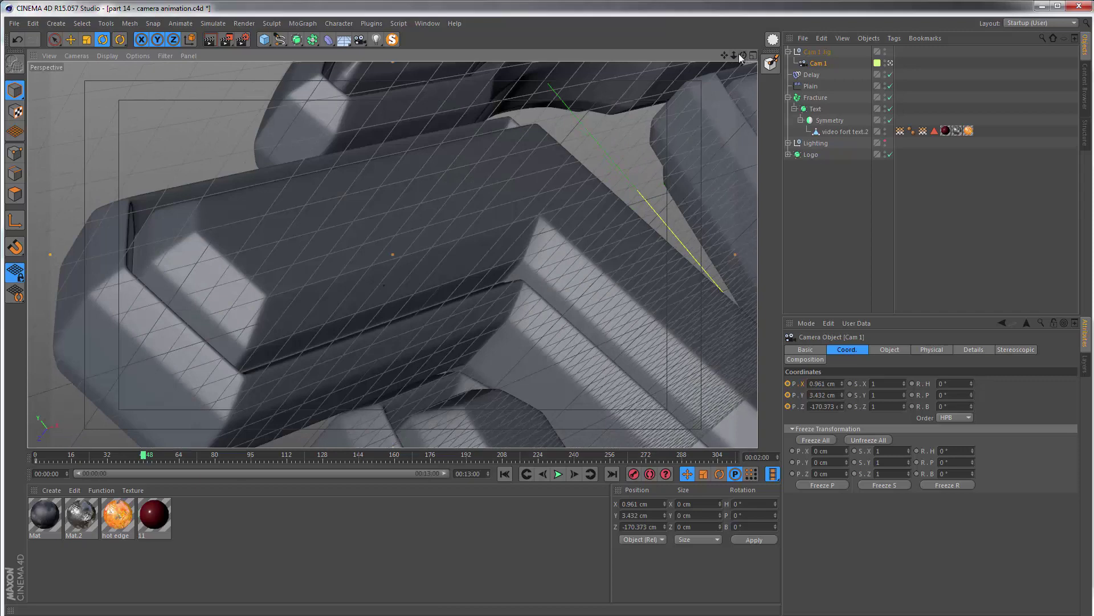
pyautogui.moveTo(742, 56); pyautogui.dragTo(733, 56)
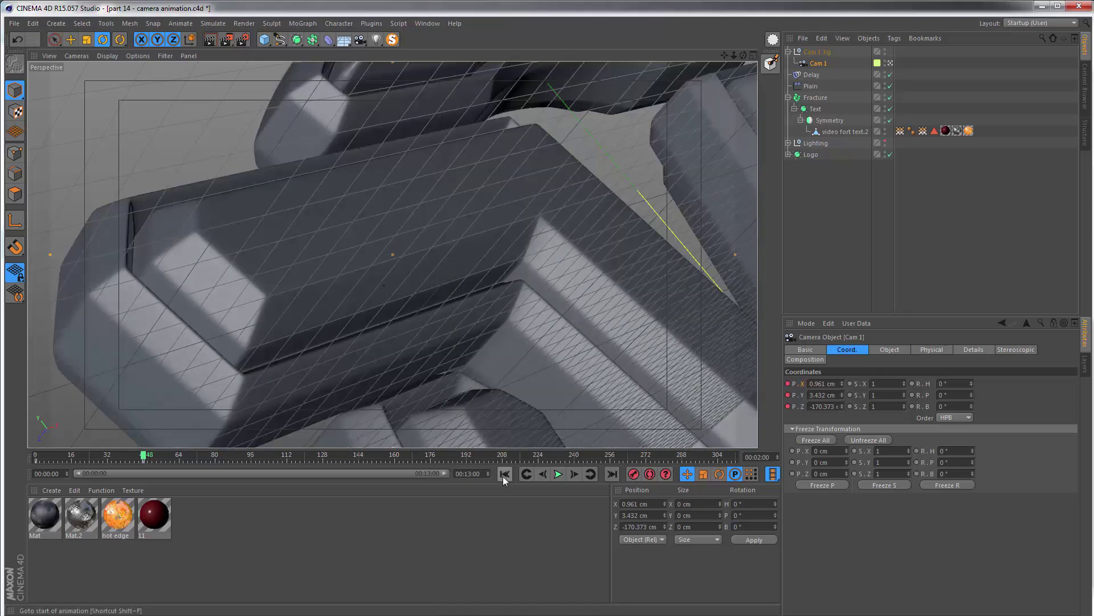
# Rewind and play the Cam 1 push-in twice to check it
pyautogui.click(504, 474)
pyautogui.click(558, 474)
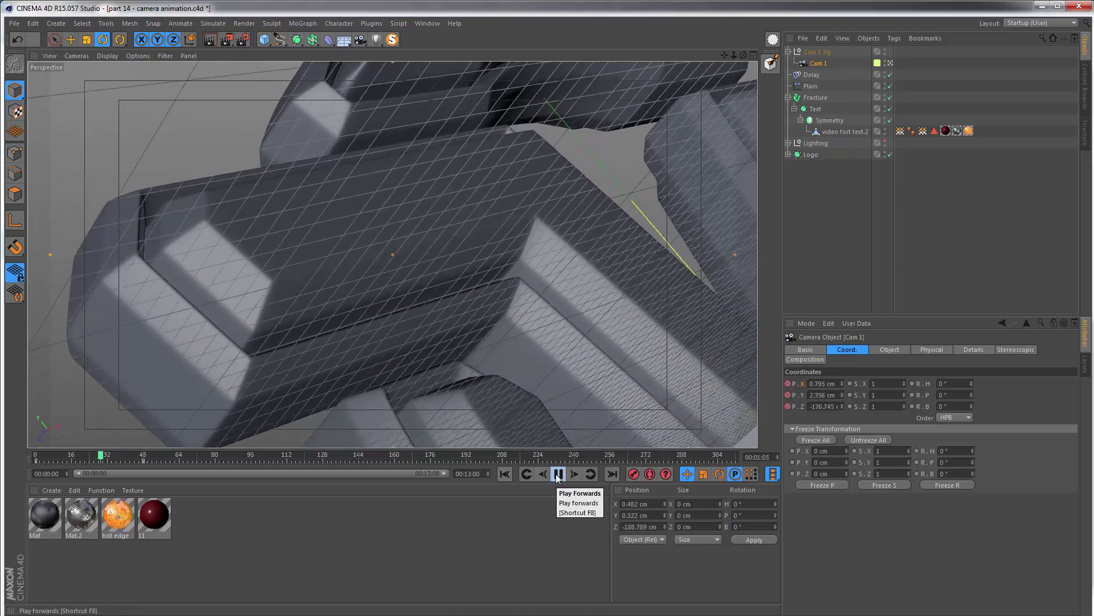
pyautogui.click(558, 473)
pyautogui.click(504, 473)
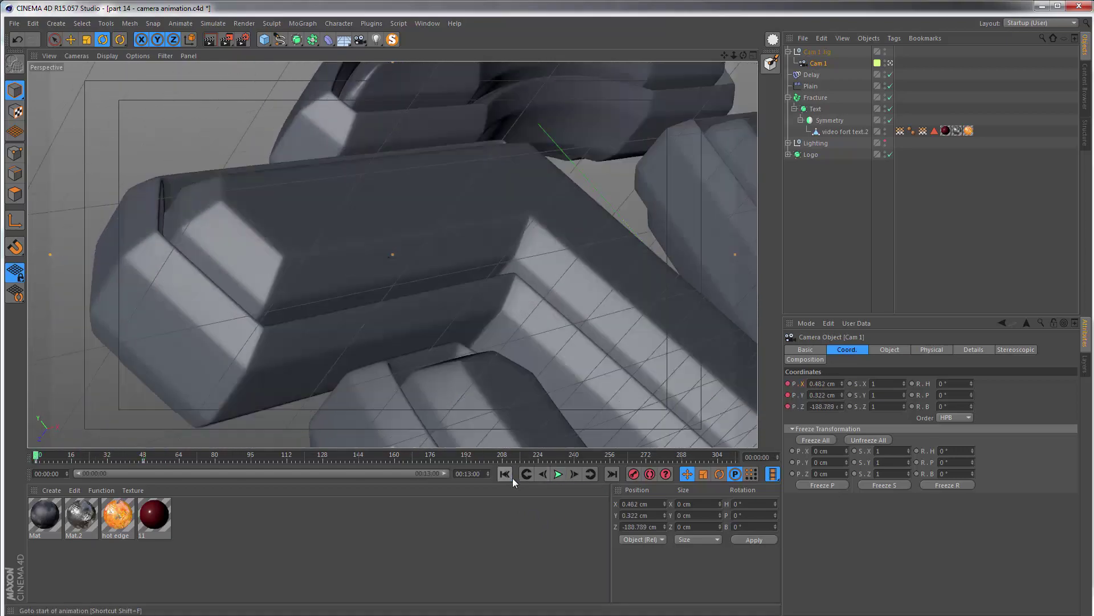
pyautogui.click(558, 474)
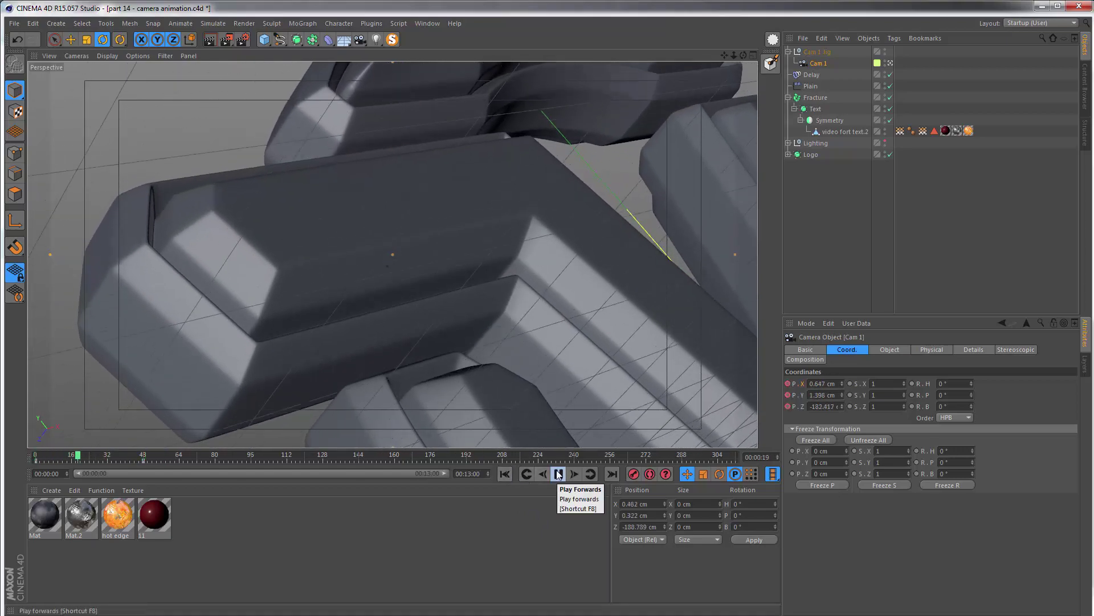
pyautogui.click(558, 474)
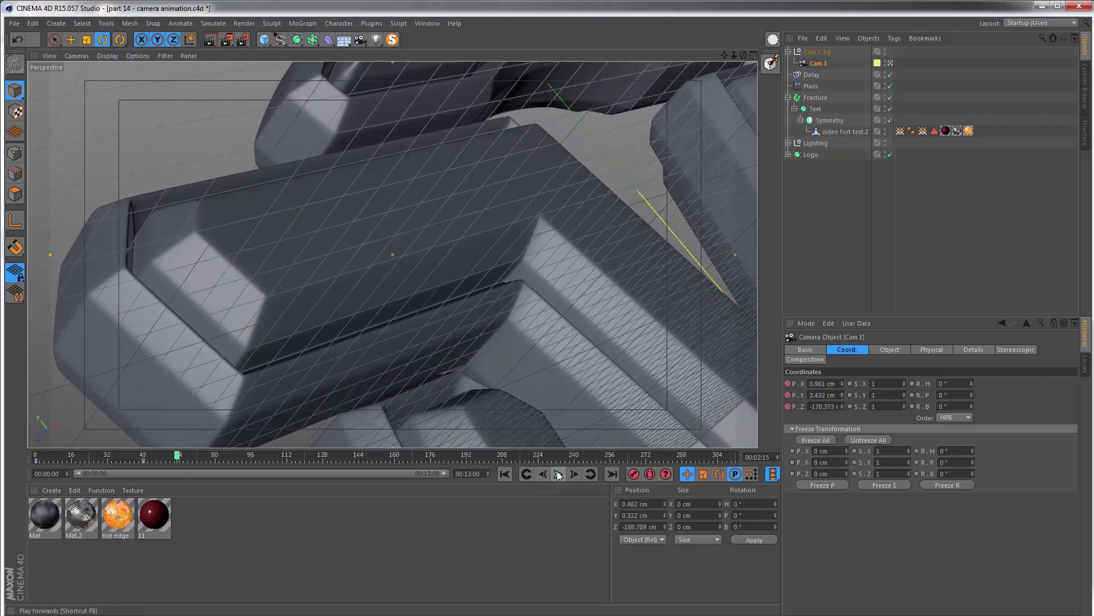
pyautogui.click(428, 25)
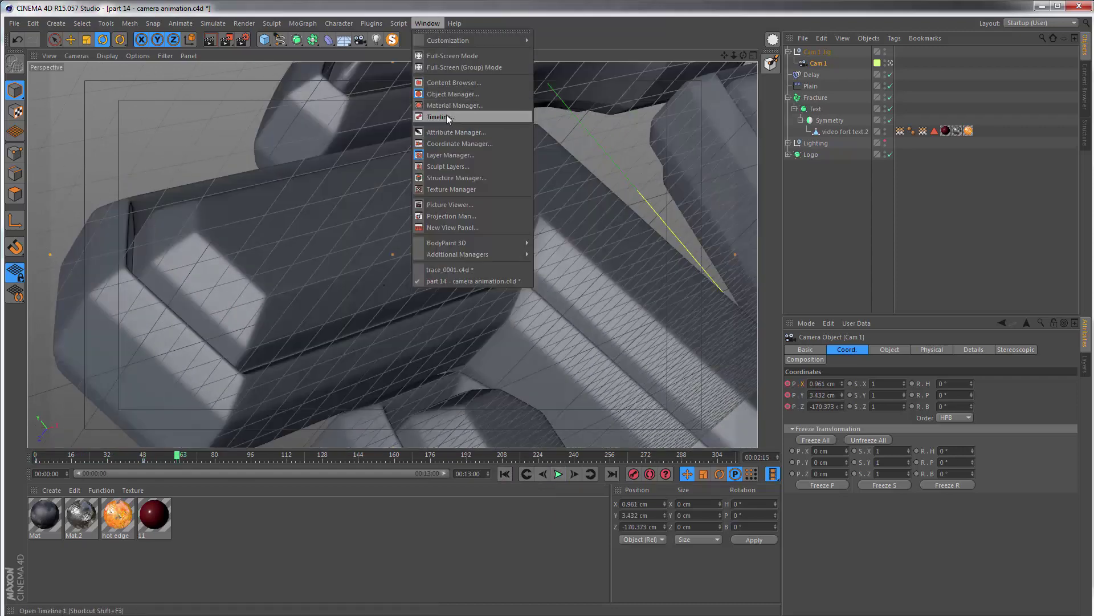
# Open the Timeline and expand Cam 1's Position X, Y and Z tracks
pyautogui.click(423, 117)
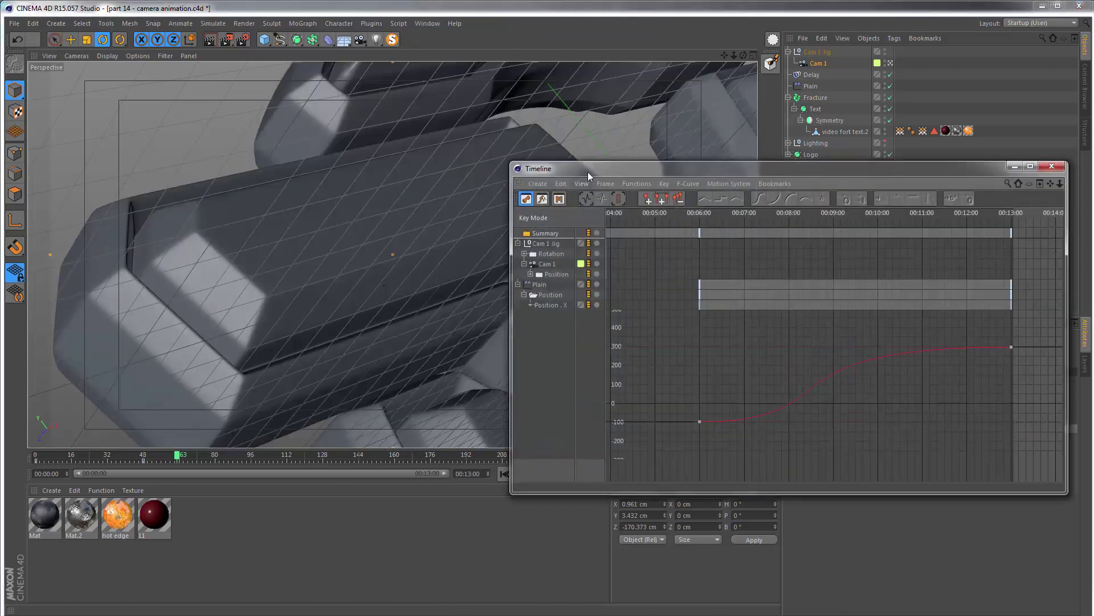
pyautogui.moveTo(587, 173); pyautogui.dragTo(401, 188)
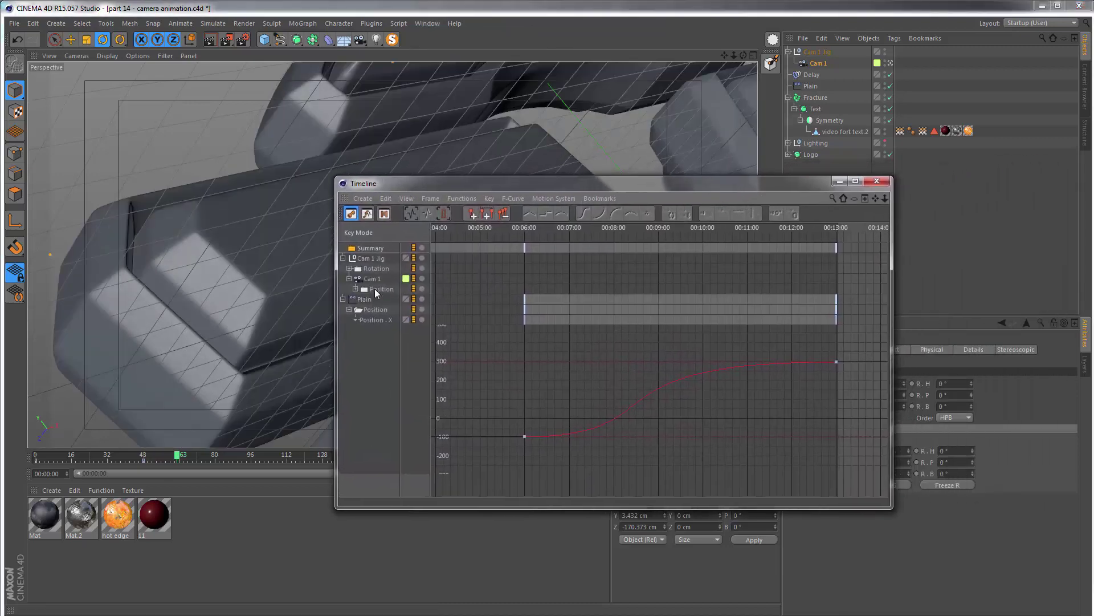
pyautogui.click(377, 278)
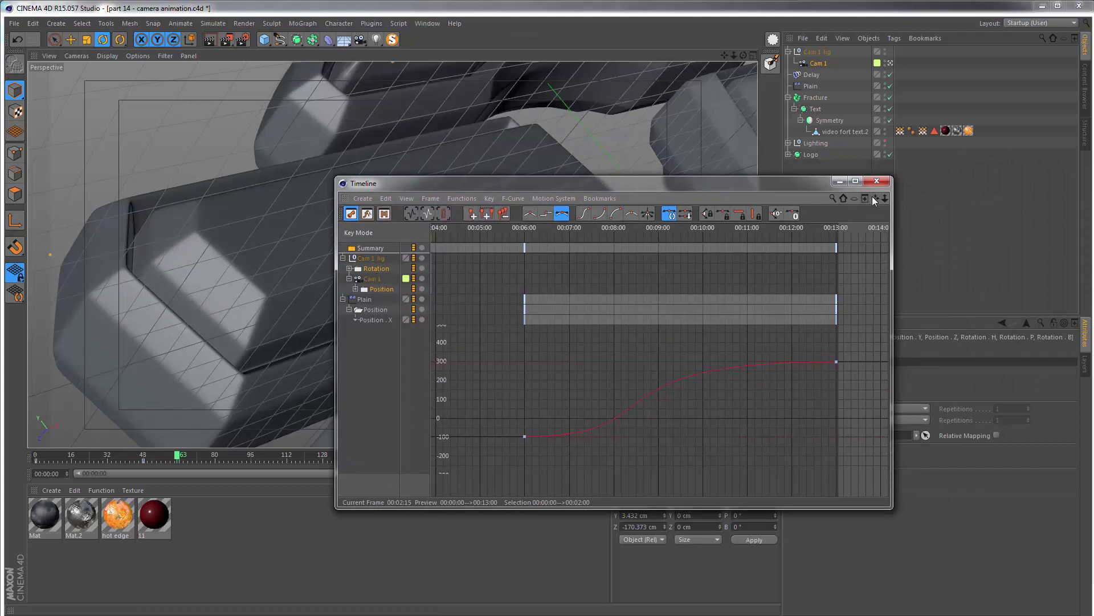
pyautogui.moveTo(876, 198); pyautogui.dragTo(1073, 199)
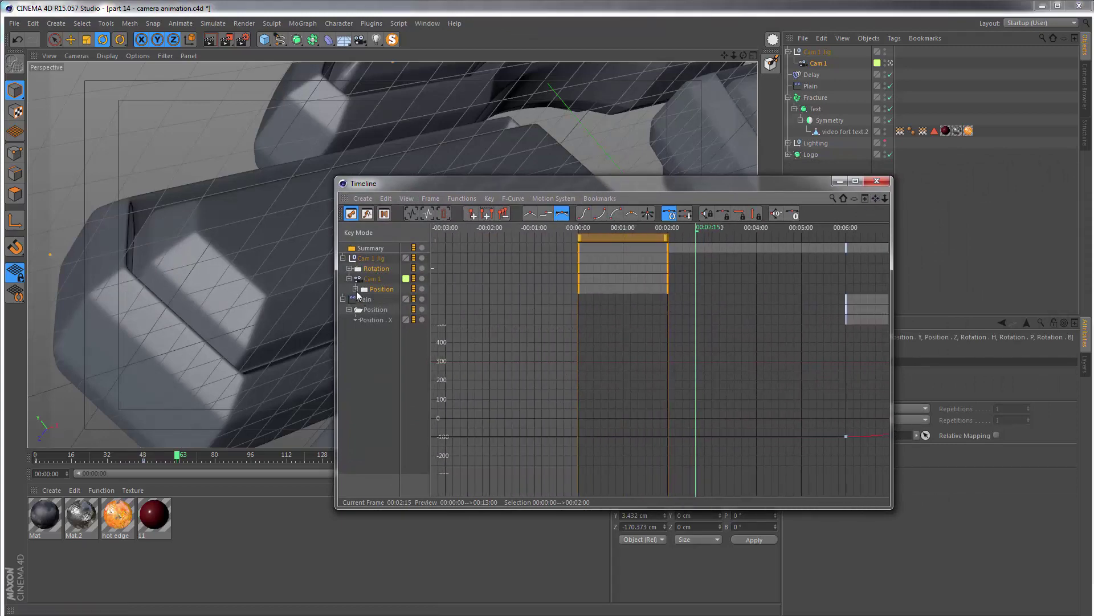
pyautogui.click(356, 289)
pyautogui.click(361, 319)
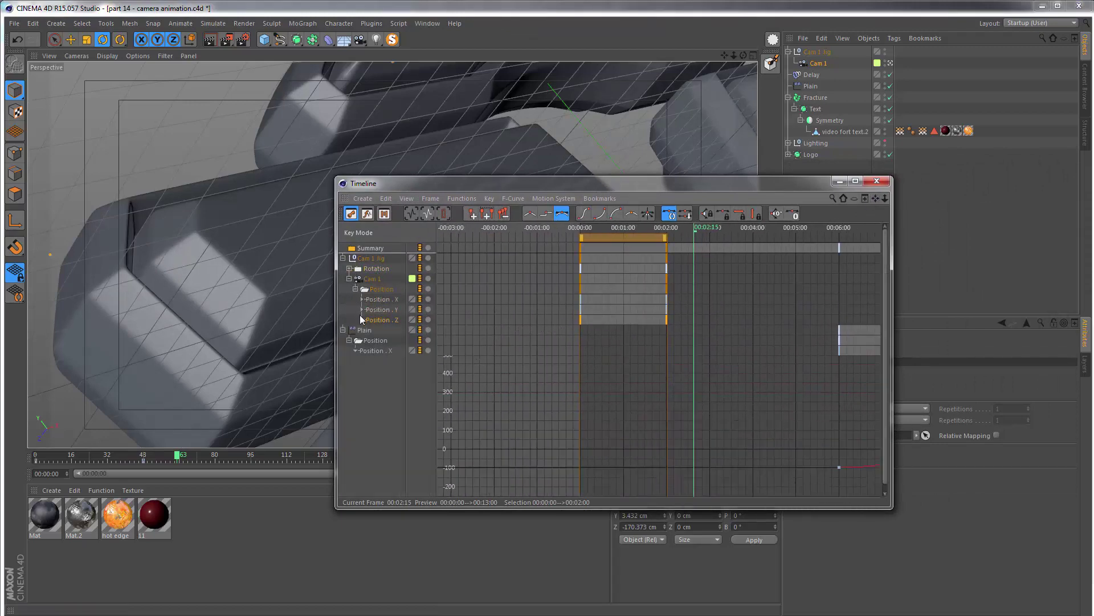
pyautogui.click(362, 309)
pyautogui.click(362, 299)
# Select Cam 1 Jig's rotation tracks and Cam 1's position tracks, and set Linear interpolation
pyautogui.click(349, 268)
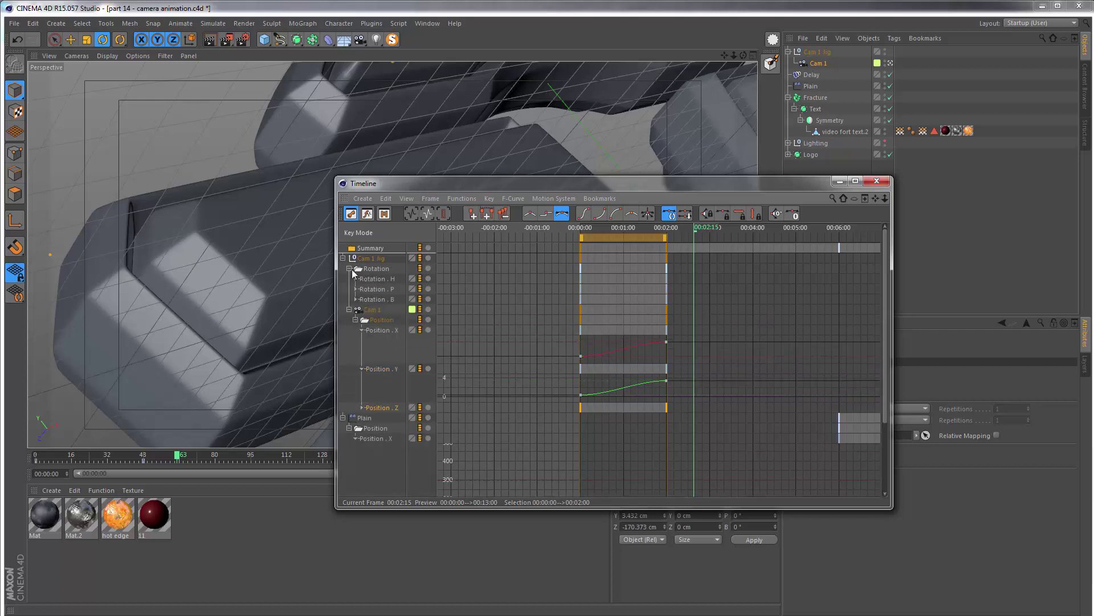
pyautogui.click(355, 299)
pyautogui.click(354, 289)
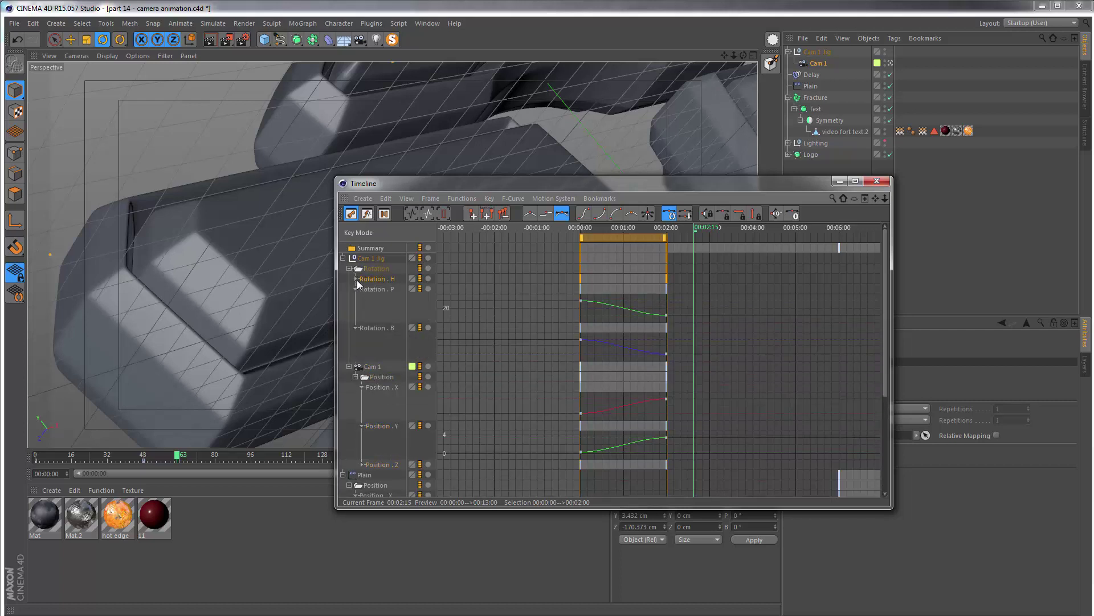
pyautogui.click(355, 278)
pyautogui.click(376, 269)
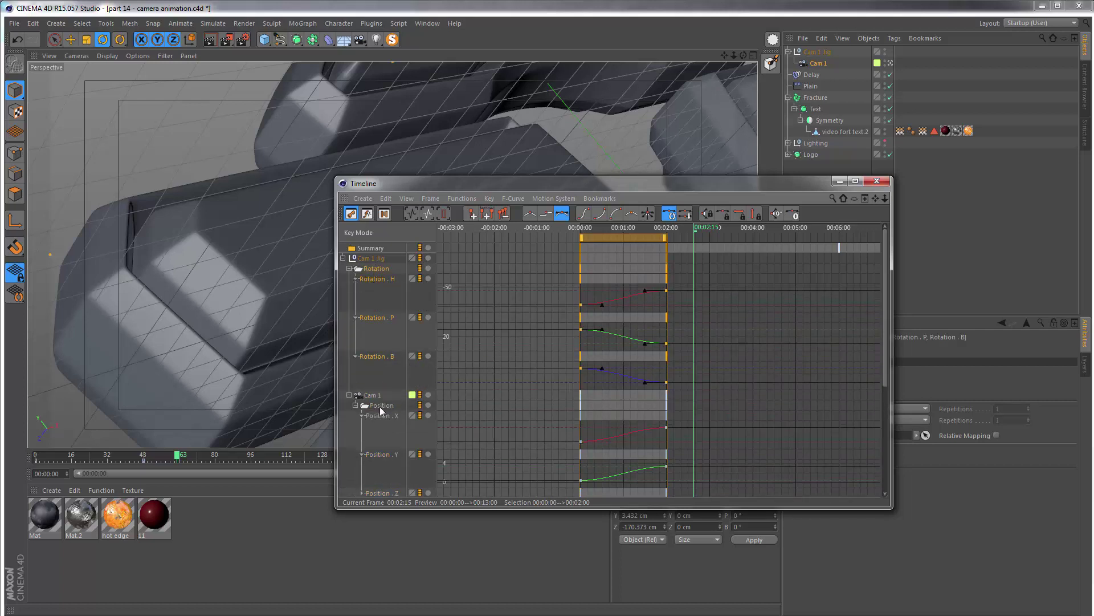
pyautogui.keyDown('shift'); pyautogui.click(380, 406); pyautogui.keyUp('shift')
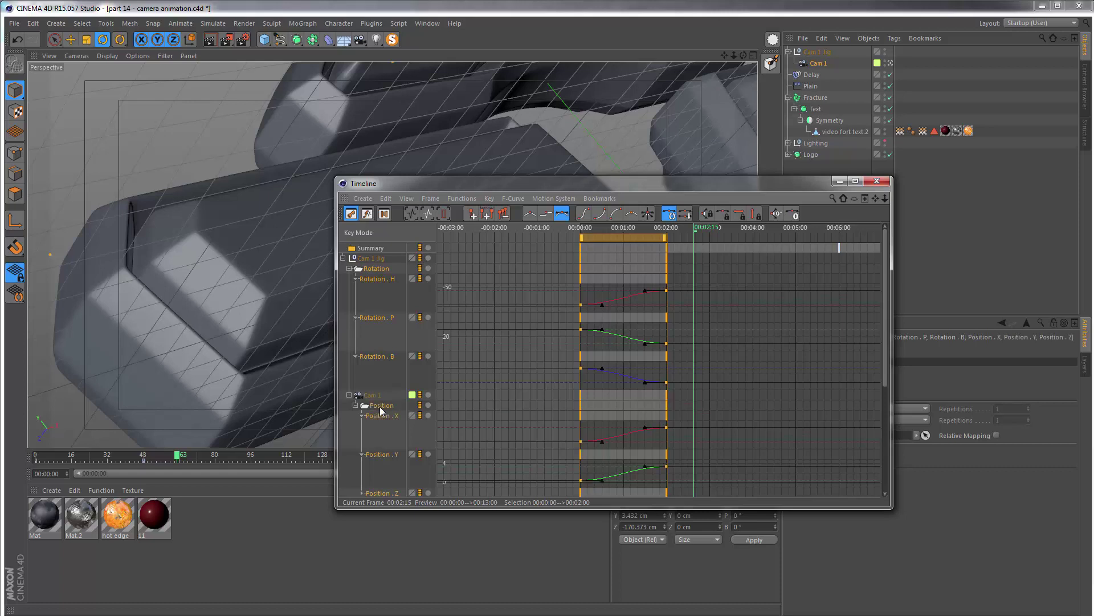
pyautogui.click(530, 215)
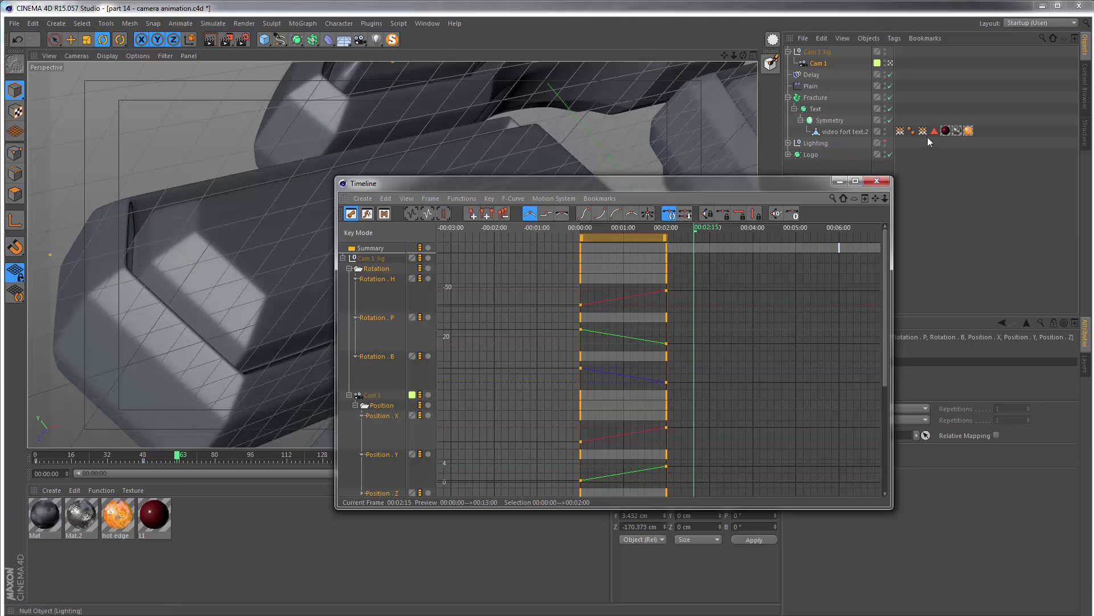
# Close the Timeline, play the constant-speed push-in, and return to the editor camera
pyautogui.click(877, 181)
pyautogui.click(505, 479)
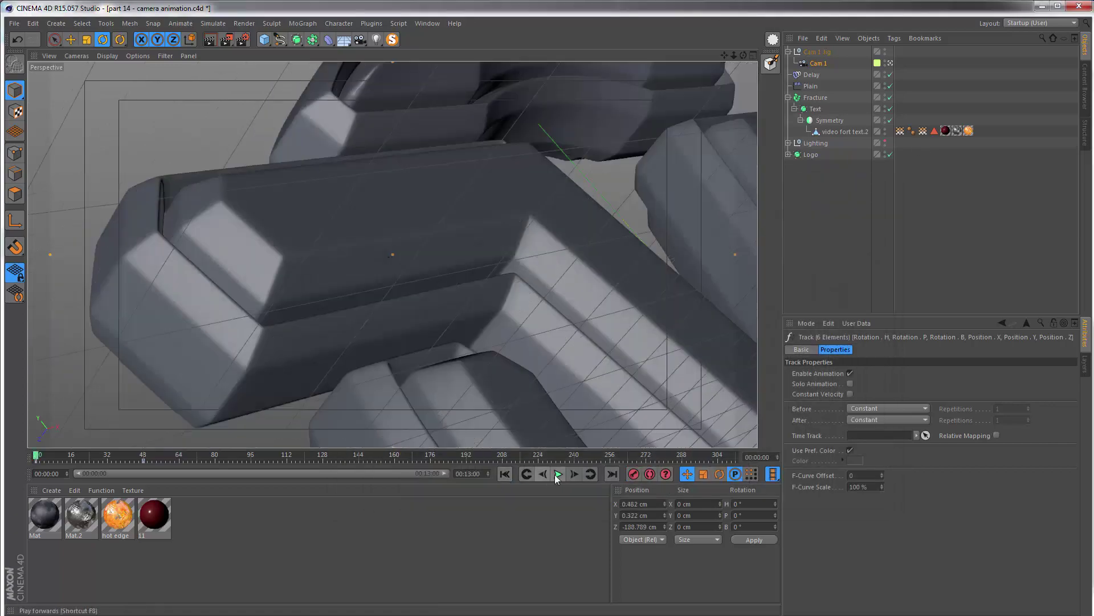
pyautogui.click(557, 475)
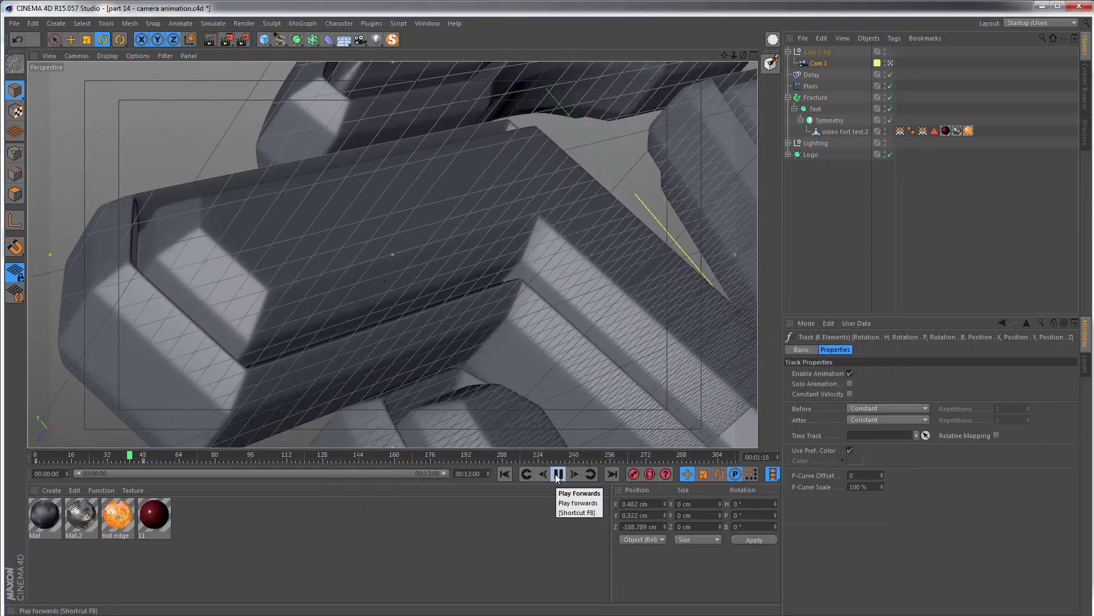
pyautogui.click(558, 474)
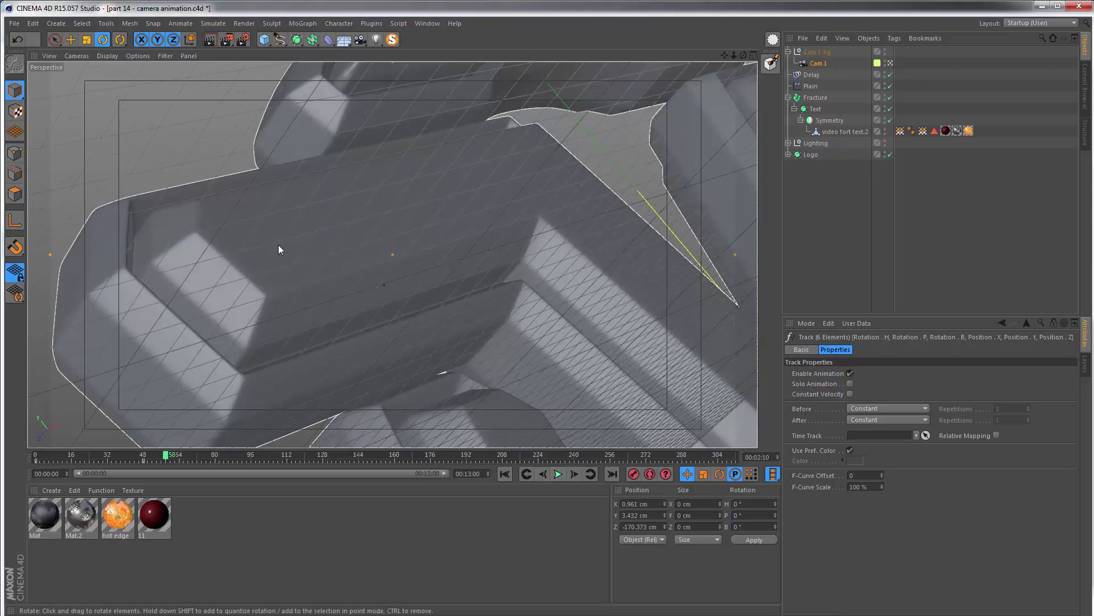
pyautogui.click(855, 213)
pyautogui.click(891, 62)
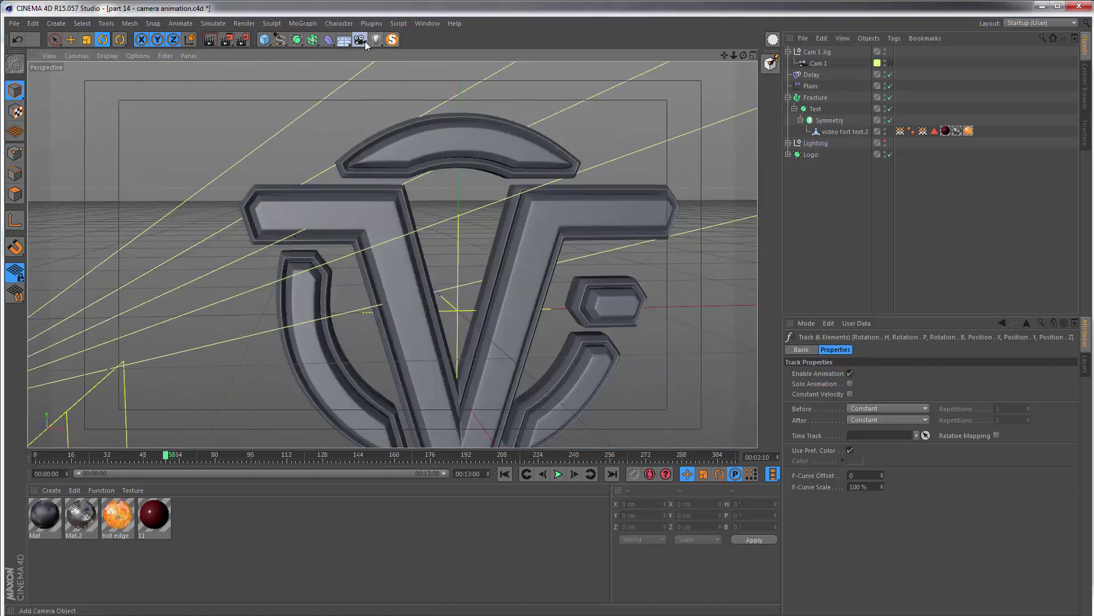
# Add a new camera and name it Cam 2
pyautogui.click(362, 40)
pyautogui.doubleClick(814, 52)
pyautogui.write('c')
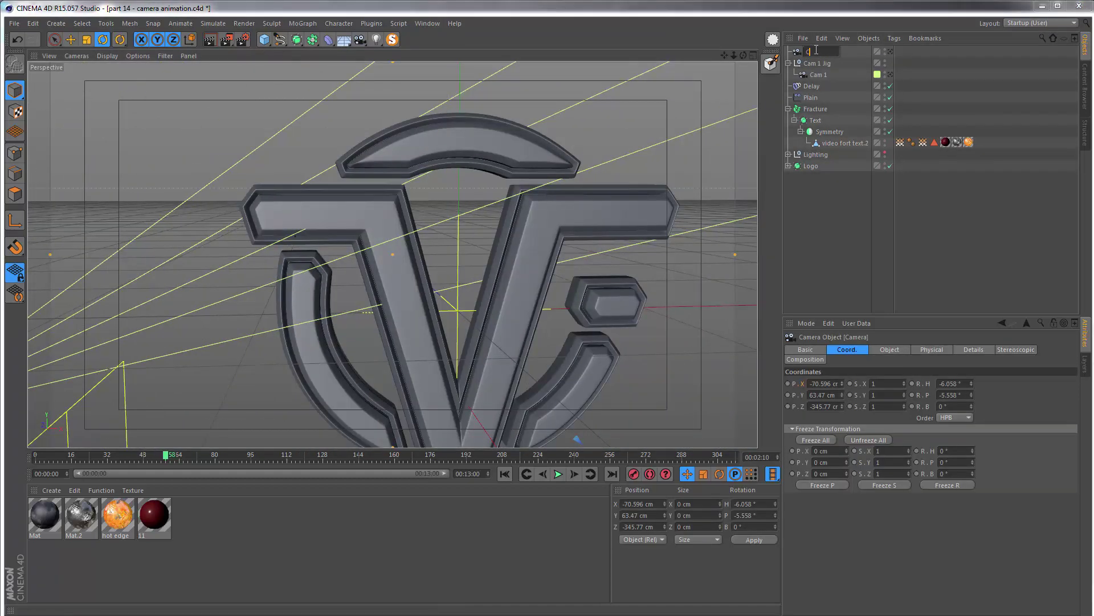
pyautogui.write('am 2')
pyautogui.press('Return')
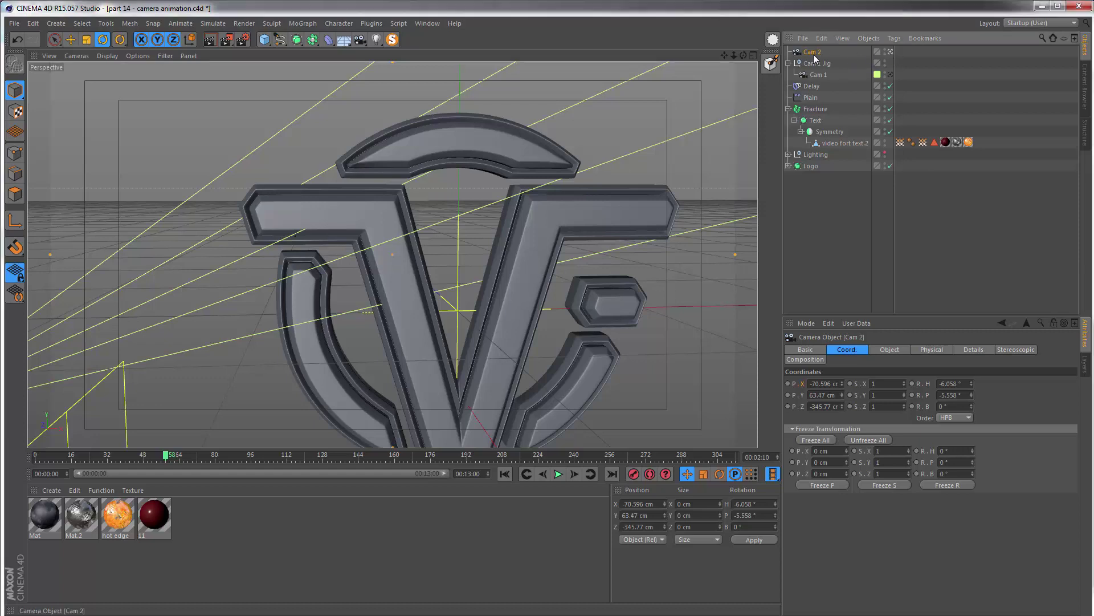
# Set Cam 2's focal length to the Portrait (80 mm) preset
pyautogui.click(895, 350)
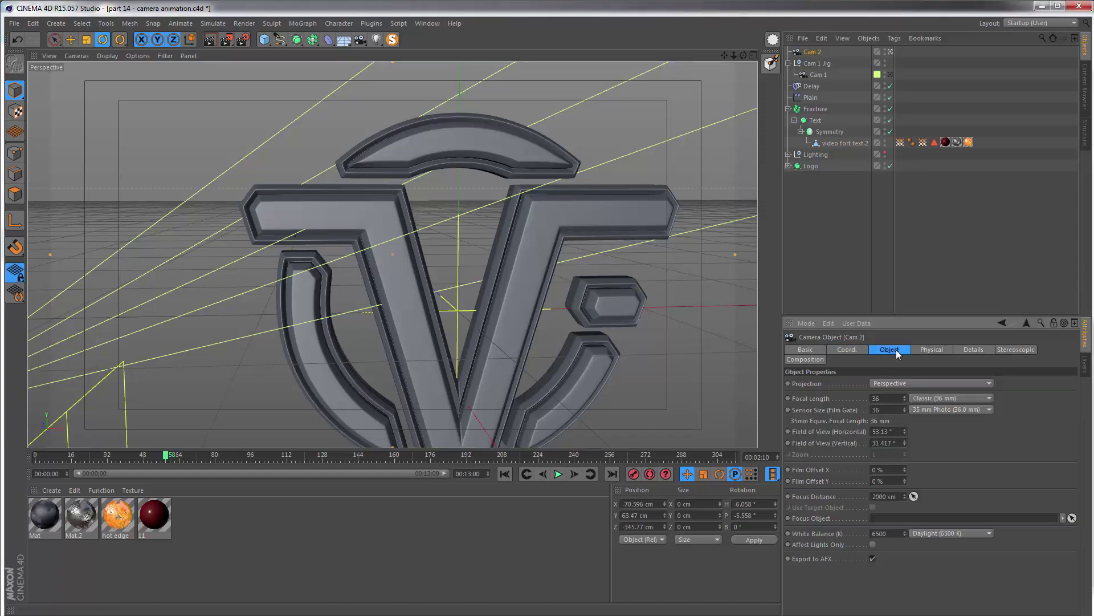
pyautogui.click(927, 397)
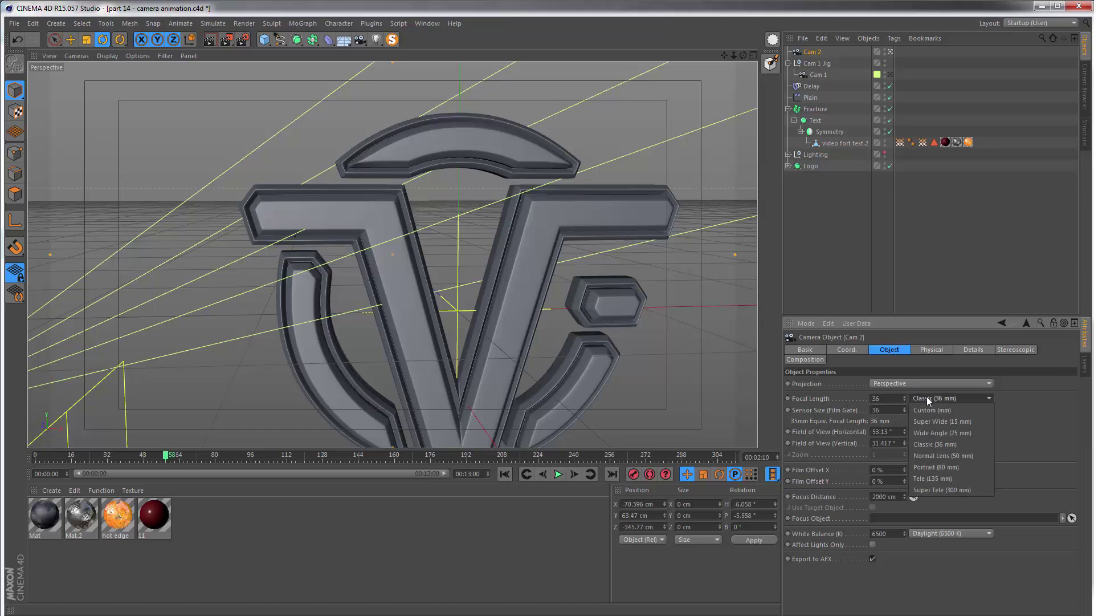
pyautogui.click(938, 467)
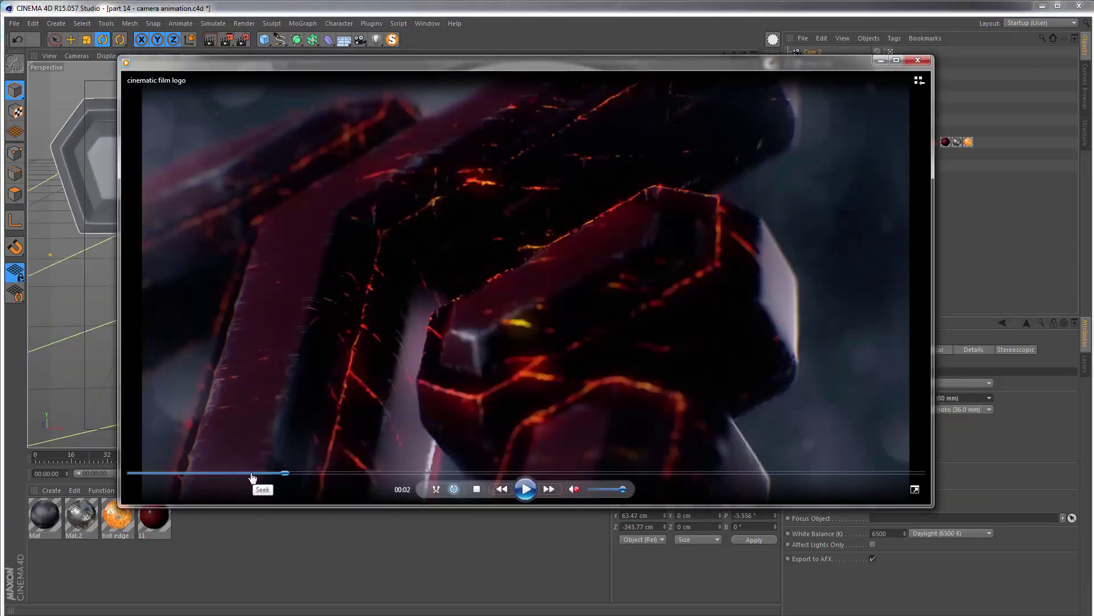
# Rewind and replay the film-logo reference clip in Windows Media Player, then close it
pyautogui.click(228, 473)
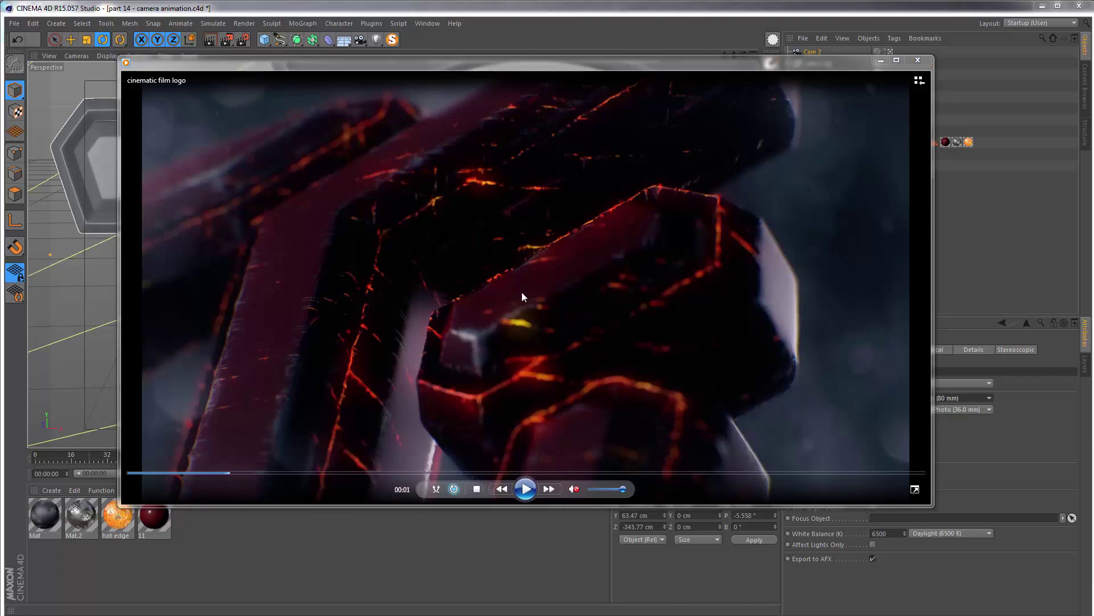
pyautogui.click(525, 490)
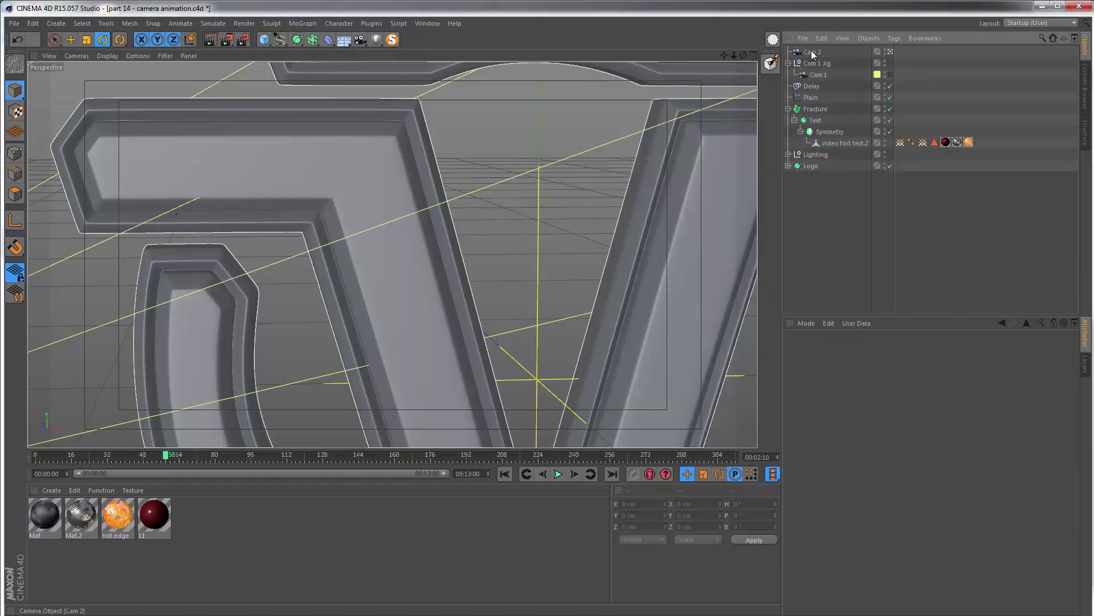
pyautogui.click(812, 51)
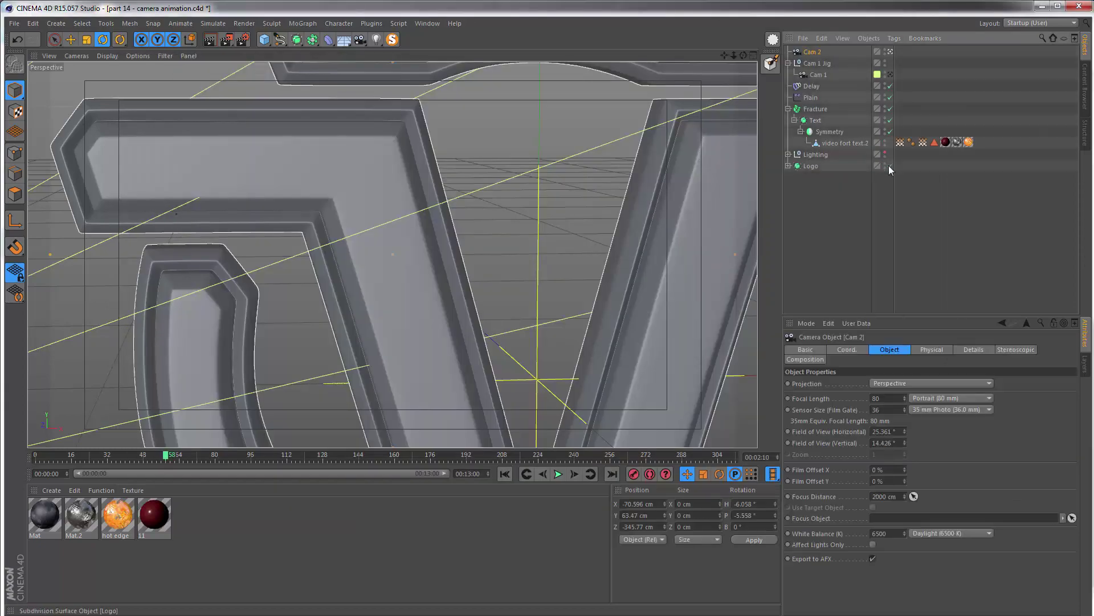
# Reframe Cam 2 on a close-up of the logo, then return to the editor view
pyautogui.keyDown('alt'); pyautogui.moveTo(294, 300); pyautogui.dragTo(430, 174); pyautogui.keyUp('alt')
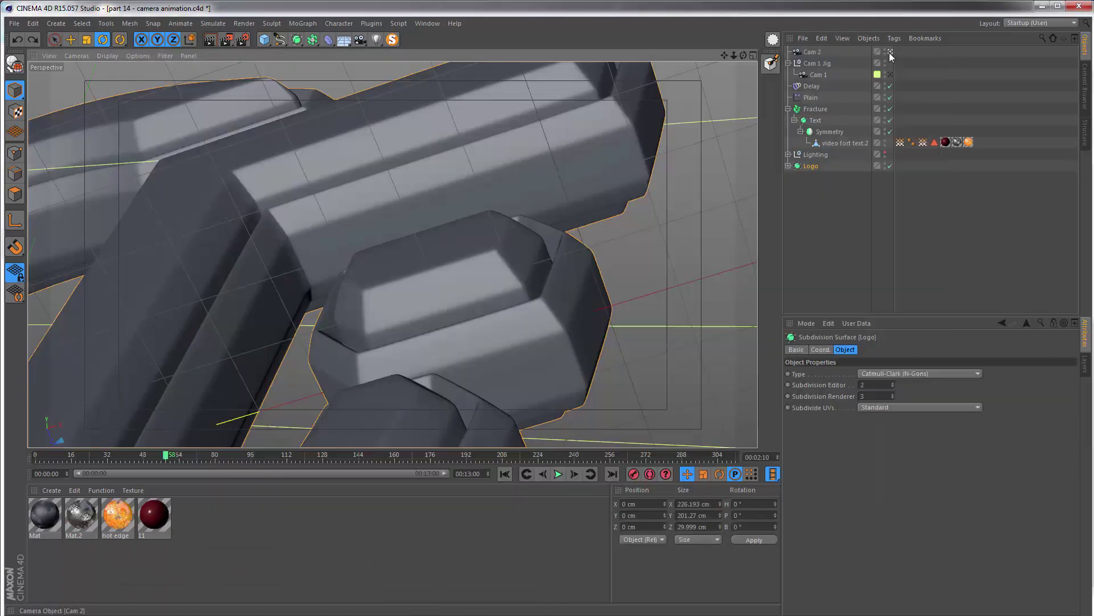
pyautogui.click(889, 52)
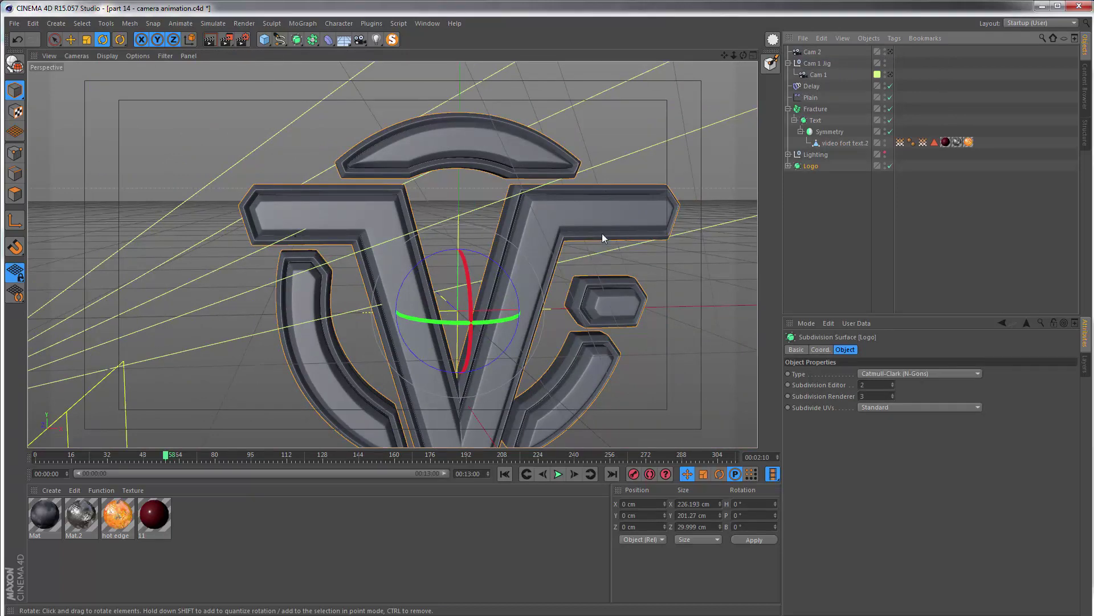
pyautogui.keyDown('alt'); pyautogui.moveTo(618, 309); pyautogui.dragTo(470, 237); pyautogui.keyUp('alt')
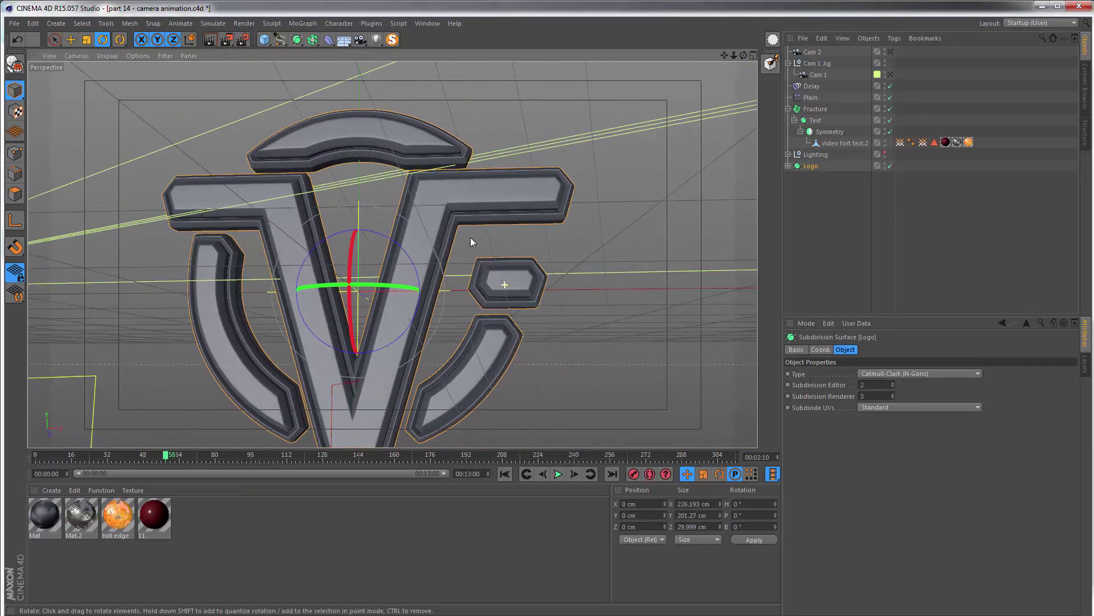
# Switch to Points mode and select the logo polygon mesh inside the Logo group
pyautogui.click(842, 144)
pyautogui.click(14, 153)
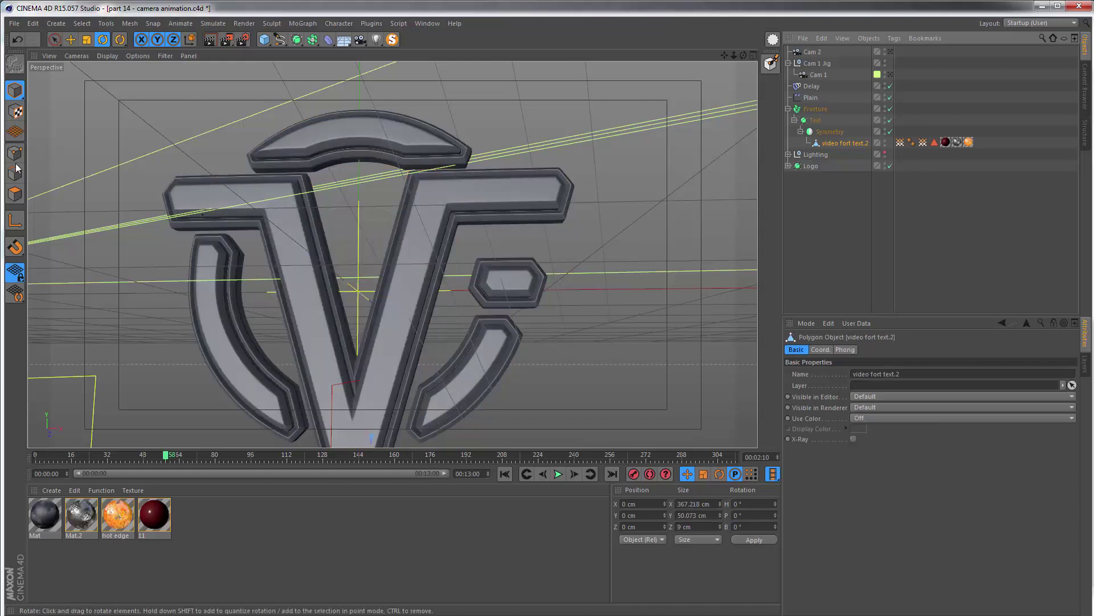
pyautogui.click(787, 166)
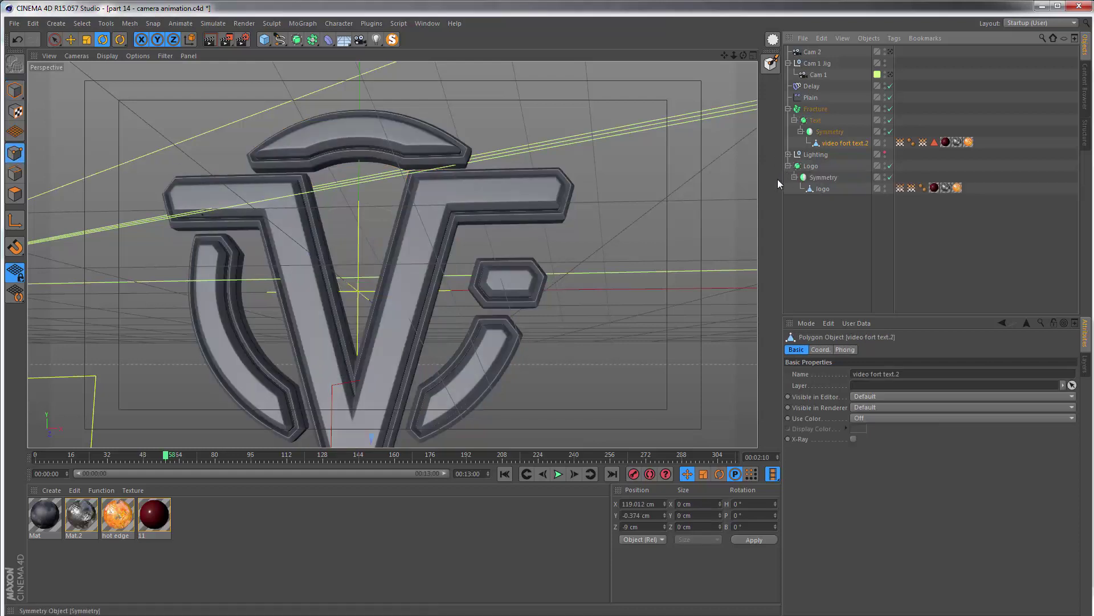
pyautogui.click(819, 192)
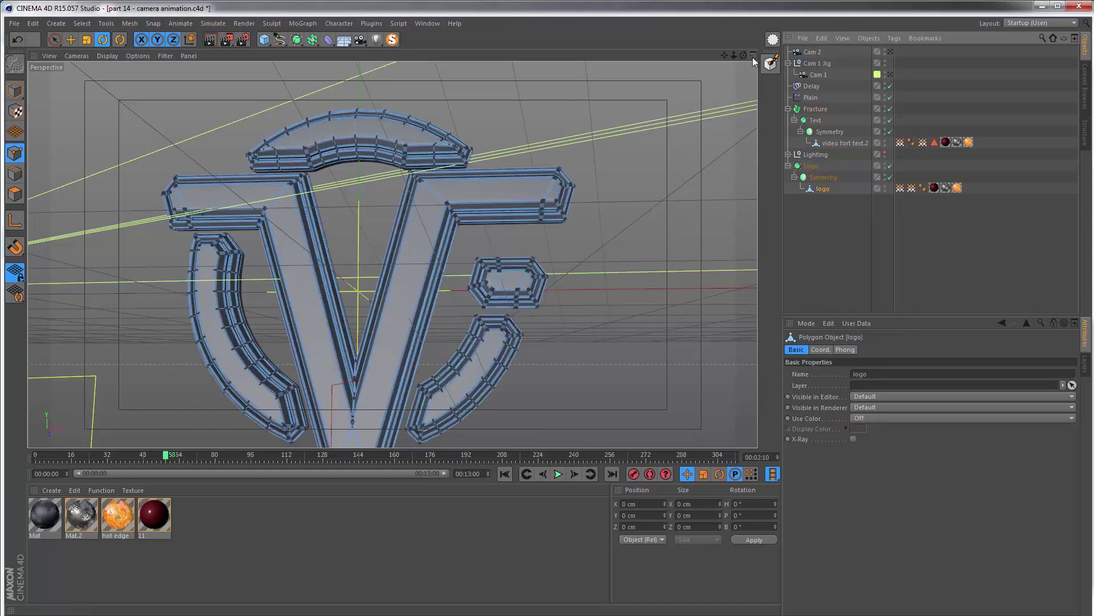
# Show four viewports with Perspective looking through Cam 2, and zoom the Front view onto the hexagon
pyautogui.middleClick(741, 186)
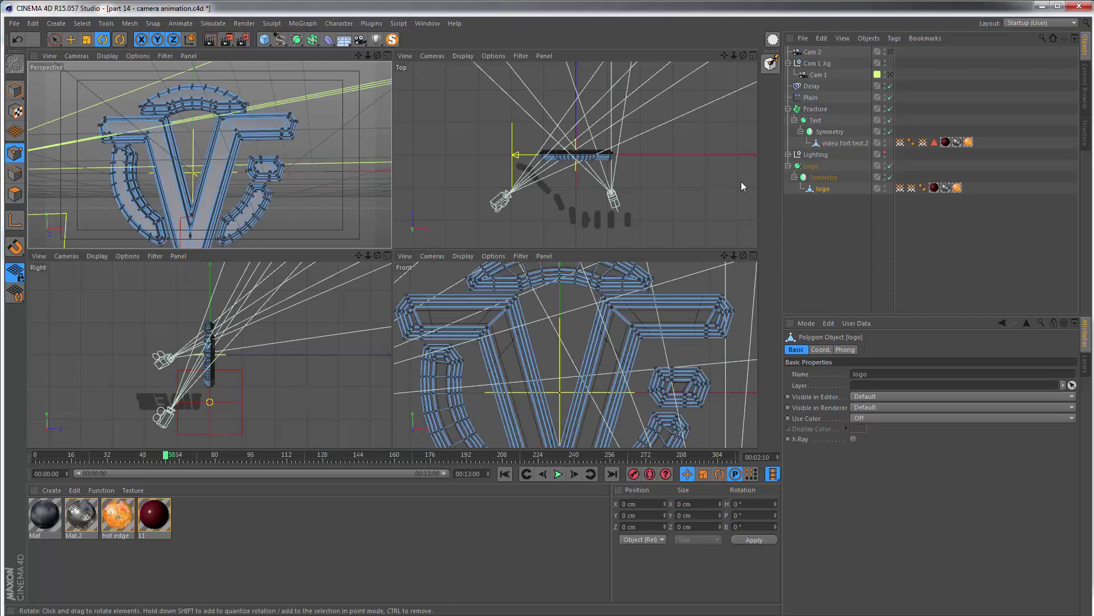
pyautogui.click(753, 255)
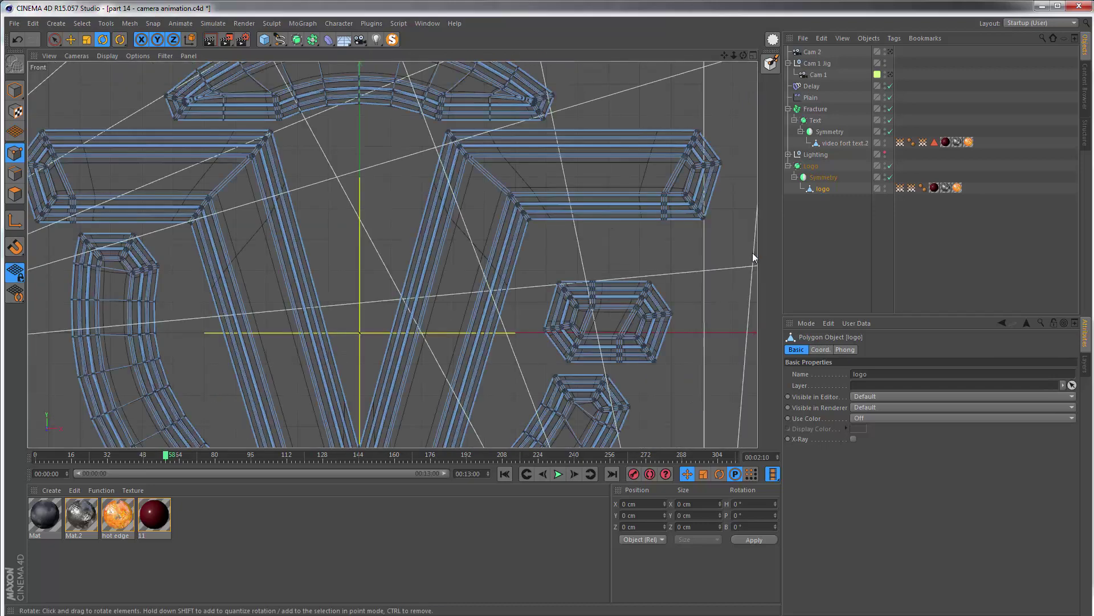
pyautogui.click(753, 55)
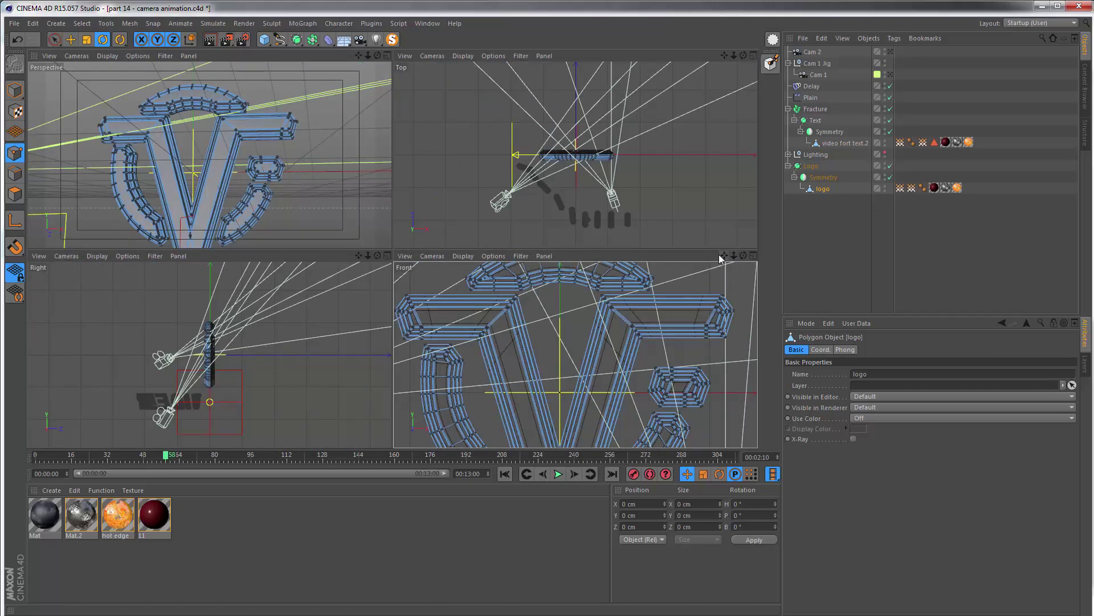
pyautogui.click(891, 51)
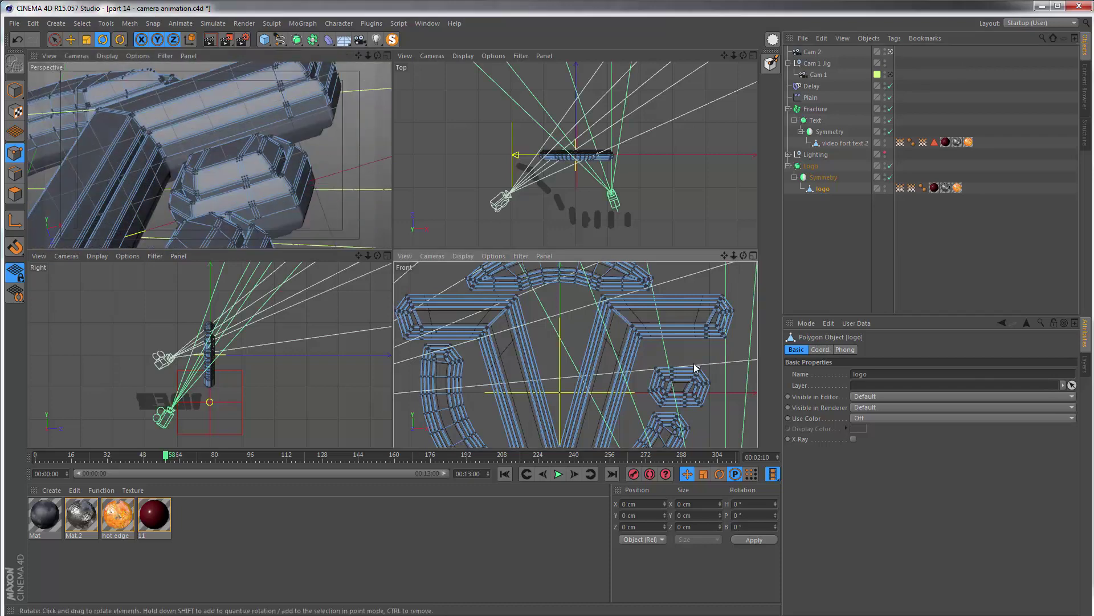
pyautogui.scroll(8, 693, 363)
pyautogui.scroll(2, 617, 317)
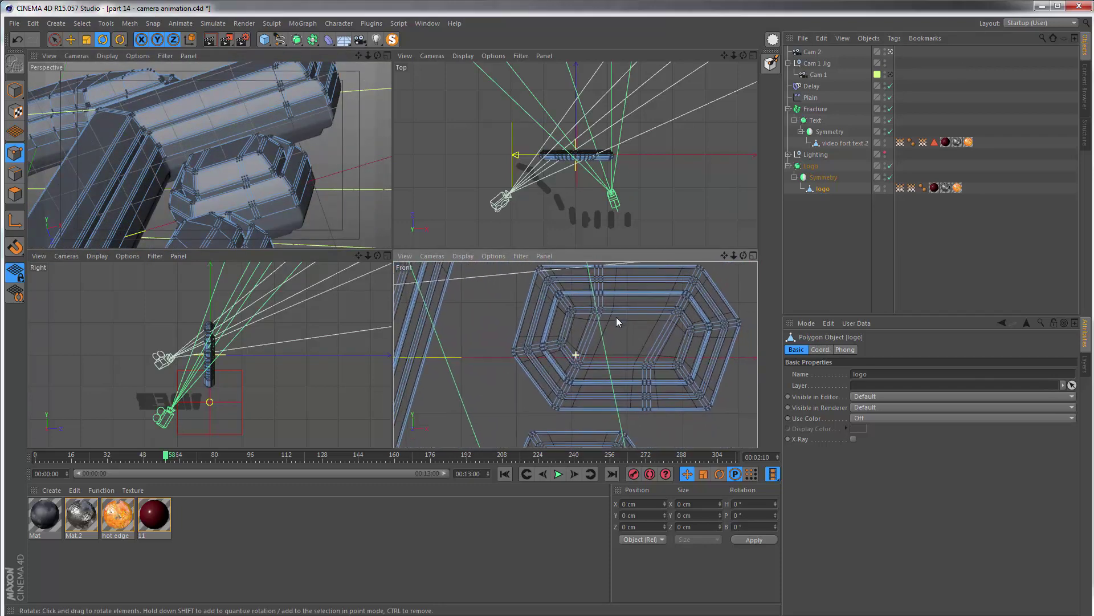
pyautogui.click(56, 40)
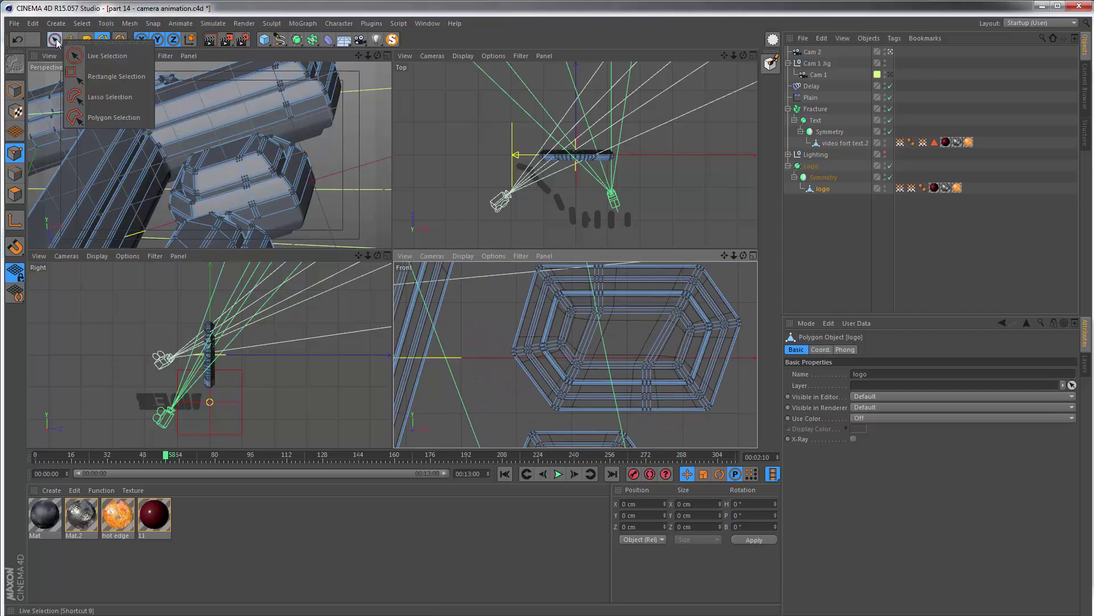
# Lasso-select the hexagon's left points, including hidden ones, and drag them left along X
pyautogui.click(82, 98)
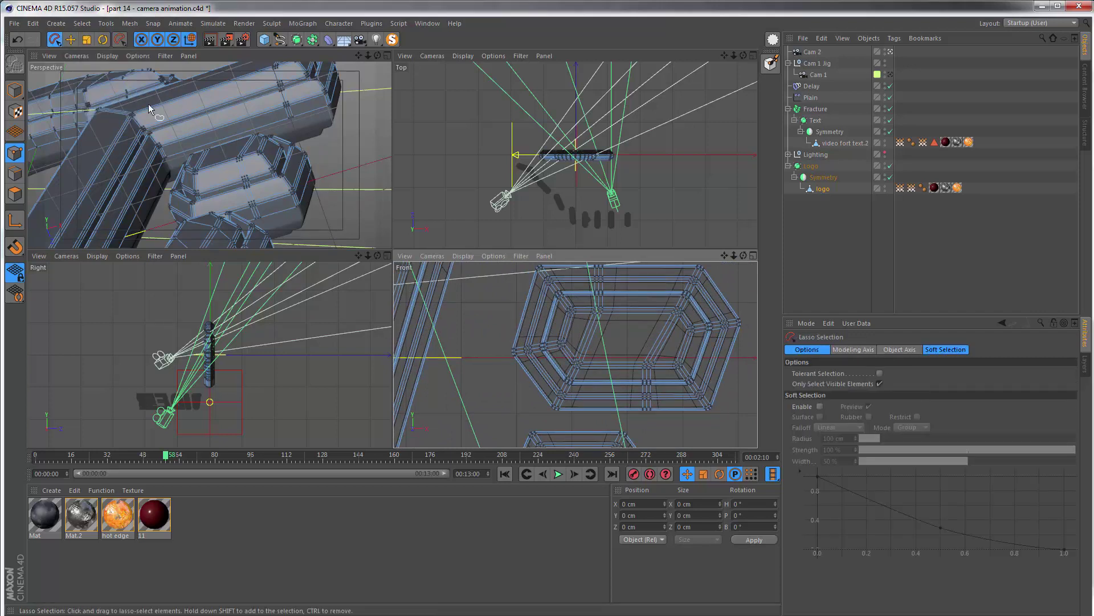
pyautogui.click(880, 384)
pyautogui.scroll(-2, 593, 399)
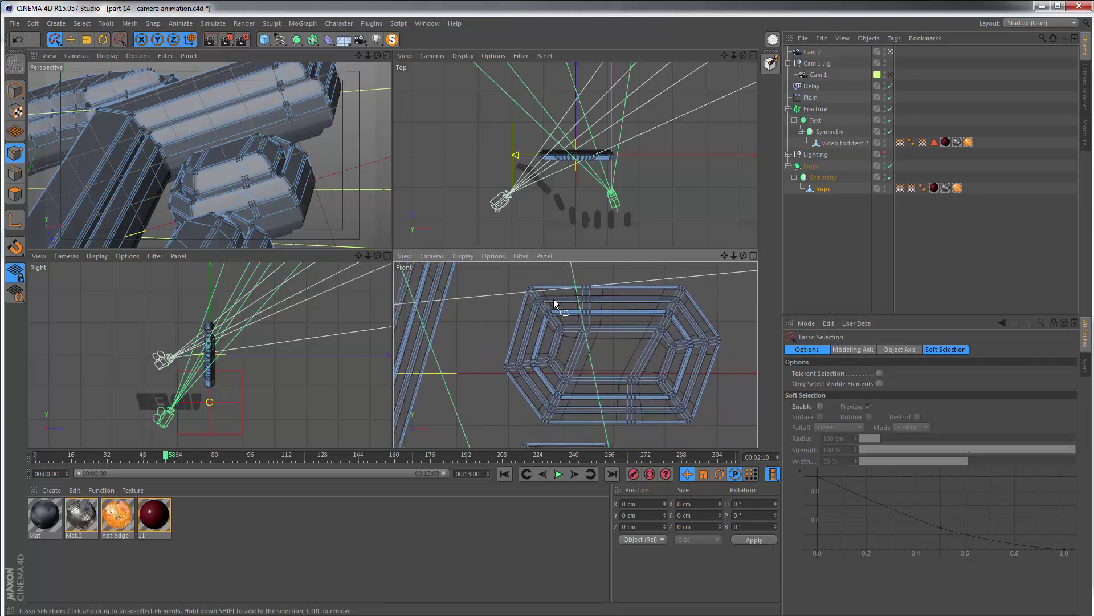
pyautogui.moveTo(547, 272)
pyautogui.mouseDown()
pyautogui.moveTo(479, 356)
pyautogui.moveTo(507, 415)
pyautogui.moveTo(550, 433)
pyautogui.moveTo(590, 391)
pyautogui.moveTo(606, 292)
pyautogui.moveTo(558, 273)
pyautogui.mouseUp()
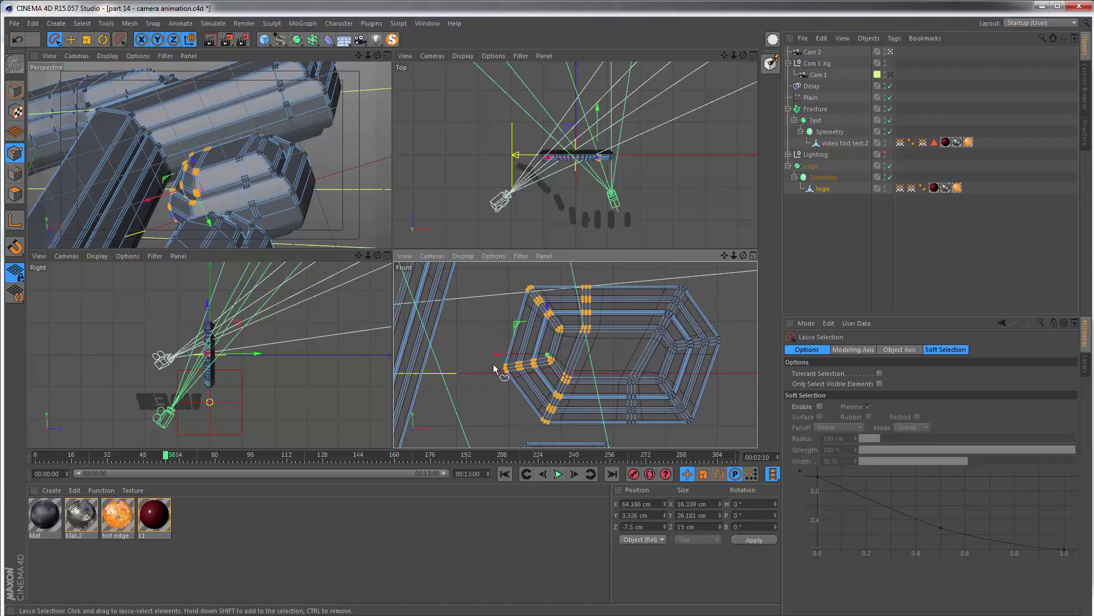
pyautogui.moveTo(500, 357); pyautogui.dragTo(468, 359)
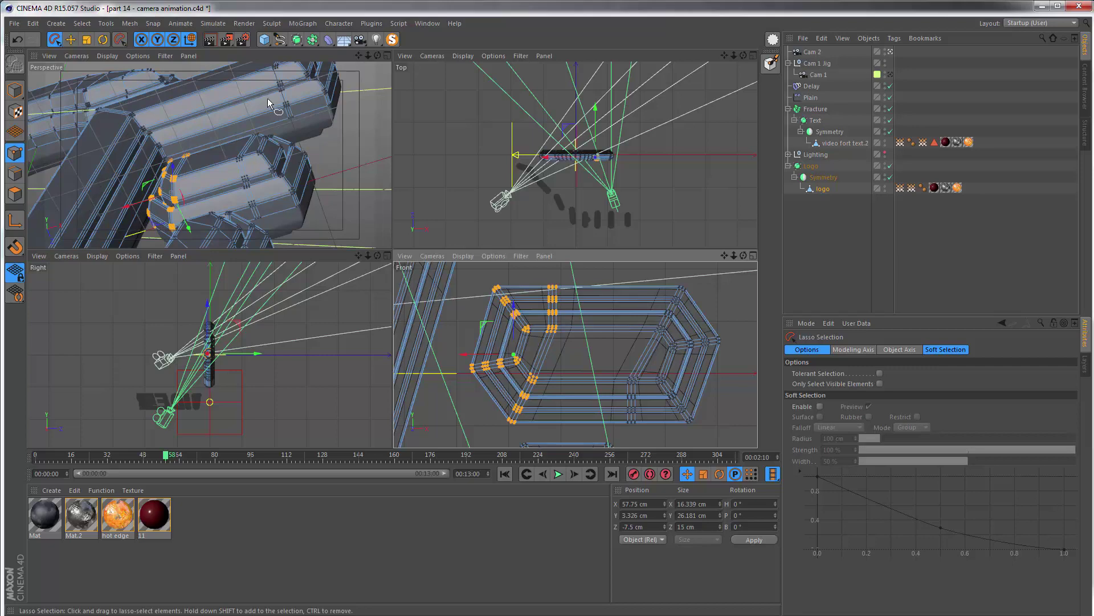
# After checking the reference clip, redo the move as an 8.6 cm shift left and maximize Perspective
pyautogui.click(119, 615)
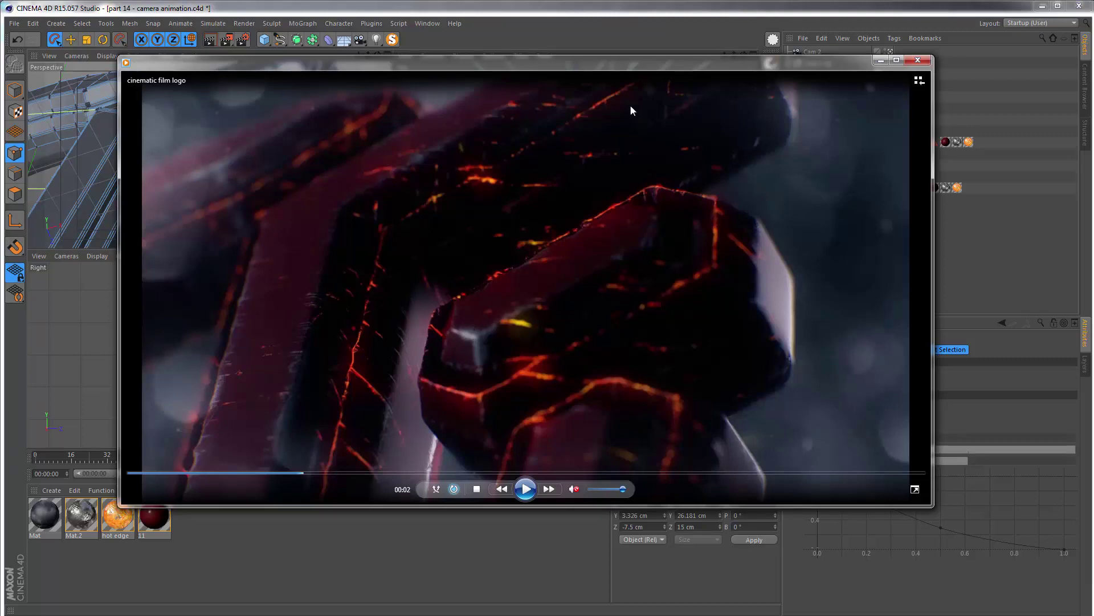
pyautogui.click(575, 15)
pyautogui.hotkey('ctrl', 'z')
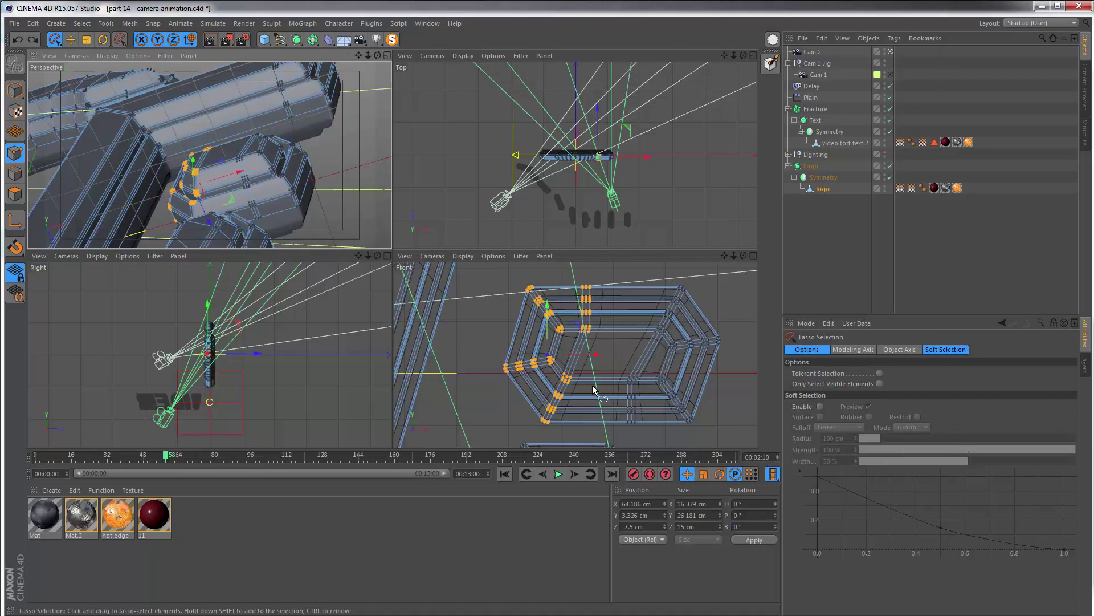
pyautogui.moveTo(525, 357); pyautogui.dragTo(479, 362)
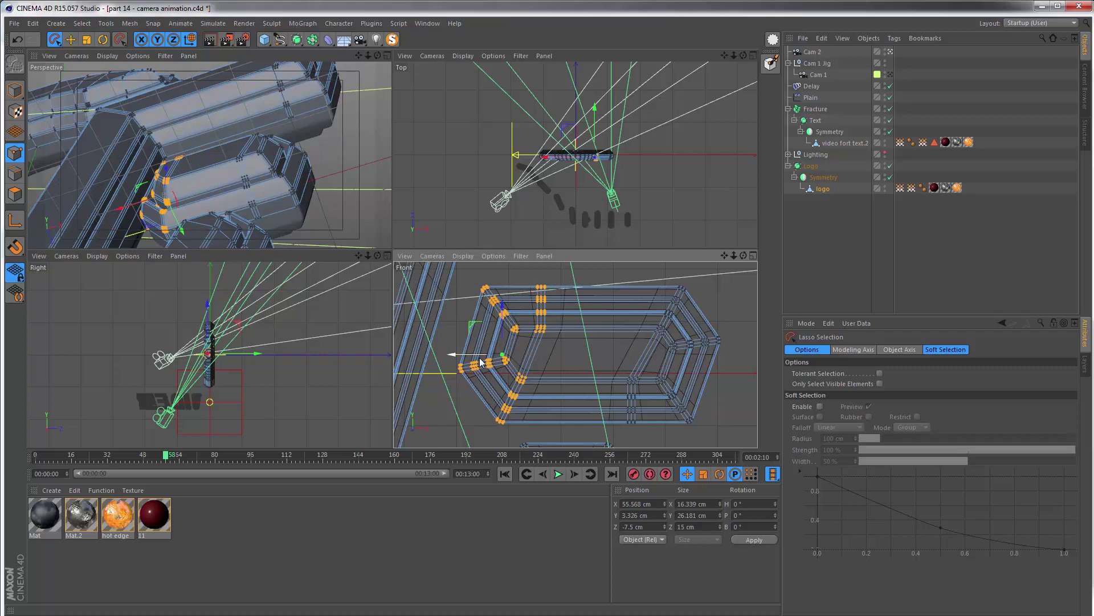
pyautogui.click(386, 55)
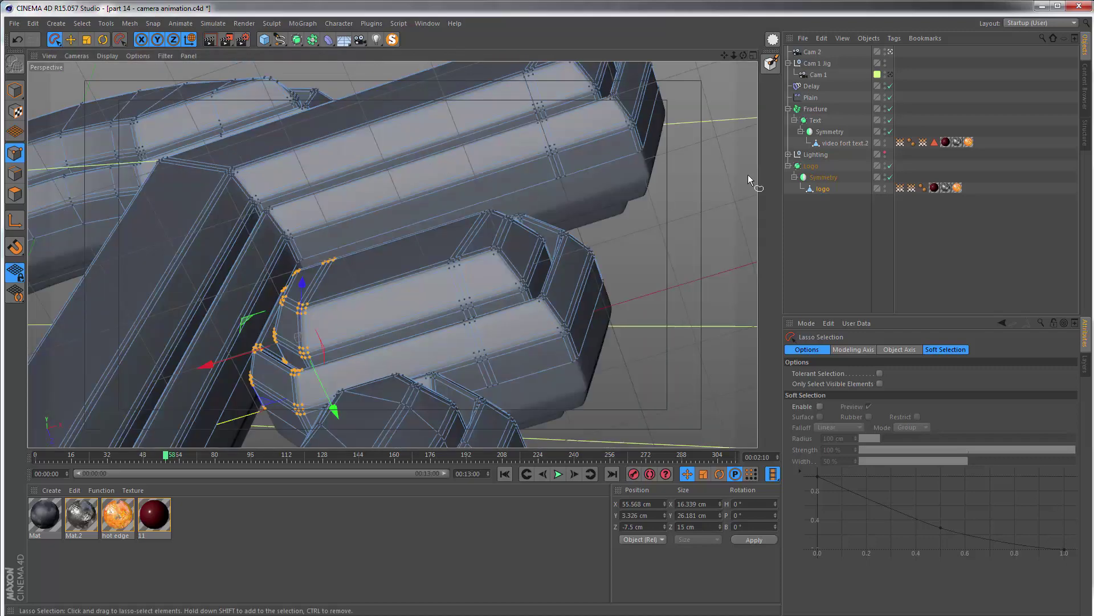
# Back in object mode, add a Null with its rotation set to 0, 0, 0
pyautogui.click(15, 90)
pyautogui.click(813, 53)
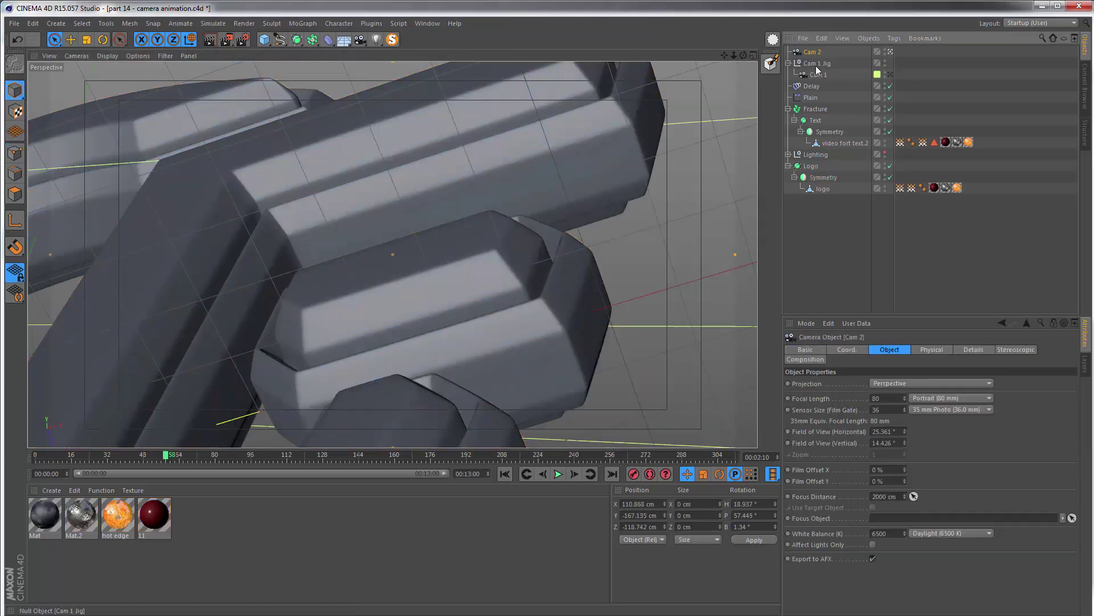
pyautogui.click(58, 23)
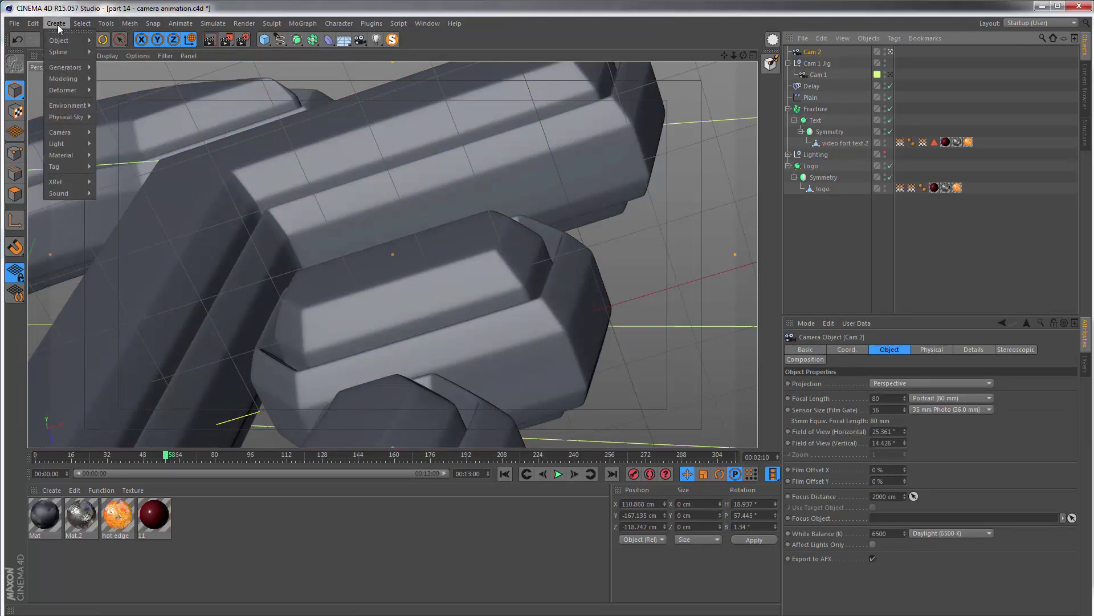
pyautogui.moveTo(60, 41)
pyautogui.click(114, 44)
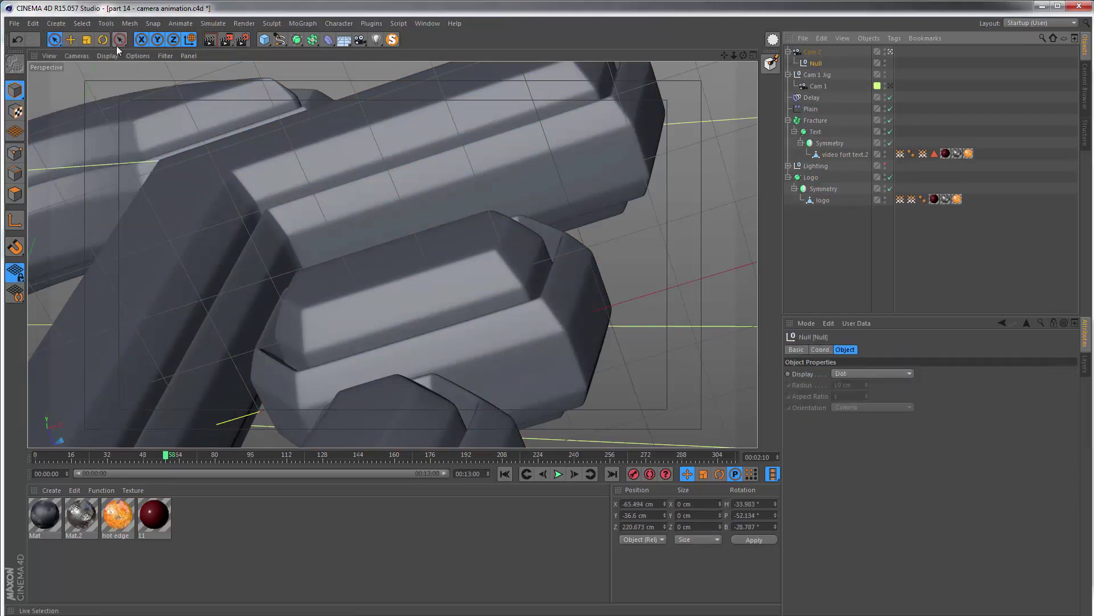
pyautogui.click(762, 504)
pyautogui.write('0')
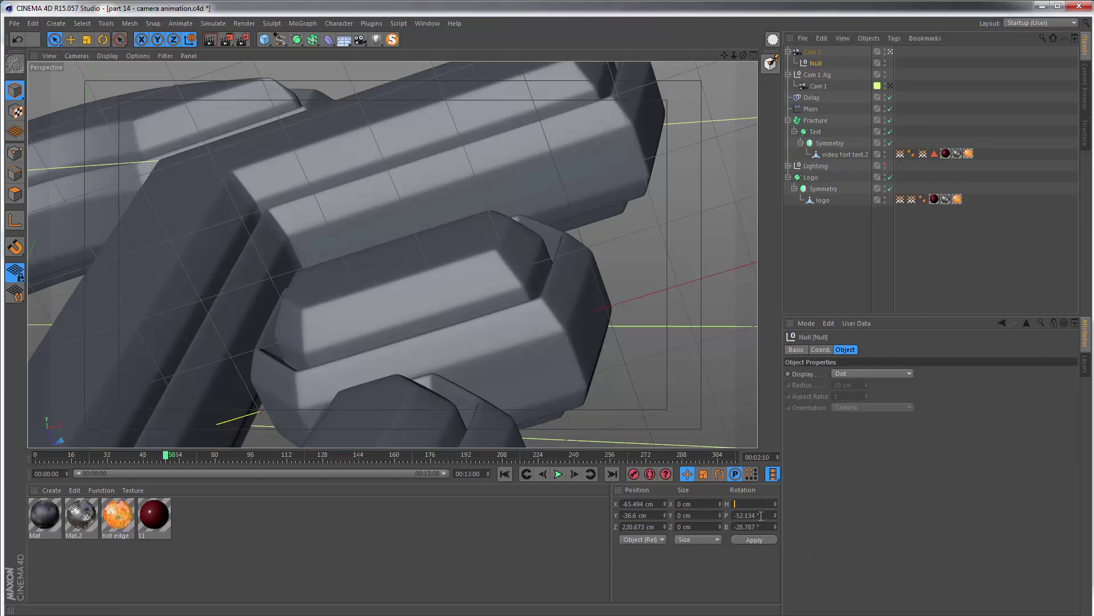
pyautogui.press('Tab')
pyautogui.write('0')
pyautogui.press('Tab')
pyautogui.write('0')
# Move the new null forward along Z to about 199 cm
pyautogui.moveTo(654, 504); pyautogui.dragTo(622, 504)
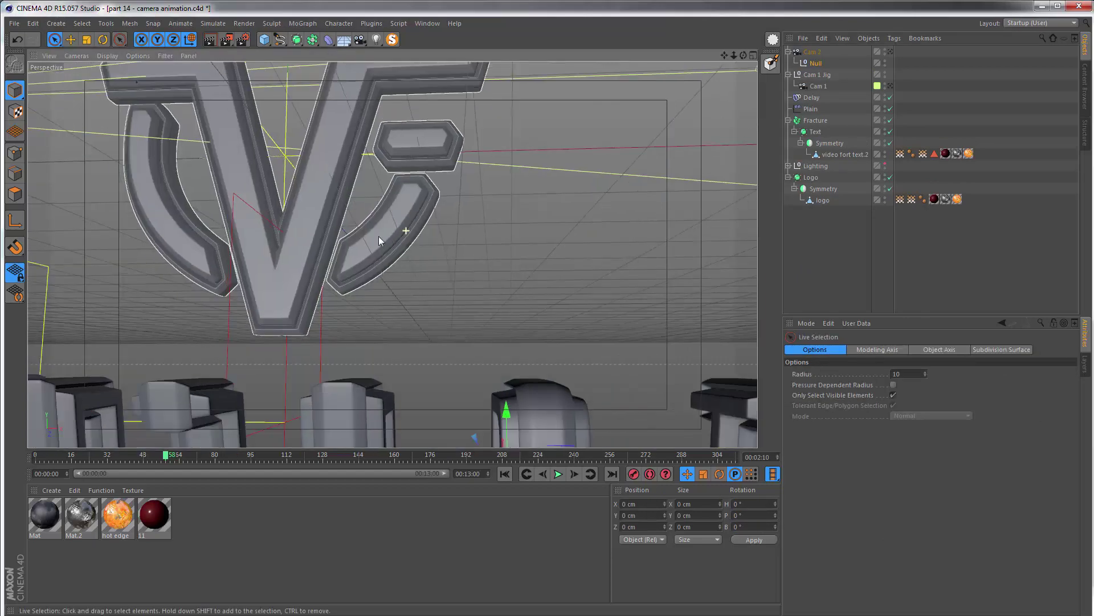
pyautogui.keyDown('alt'); pyautogui.moveTo(382, 232); pyautogui.dragTo(486, 387); pyautogui.keyUp('alt')
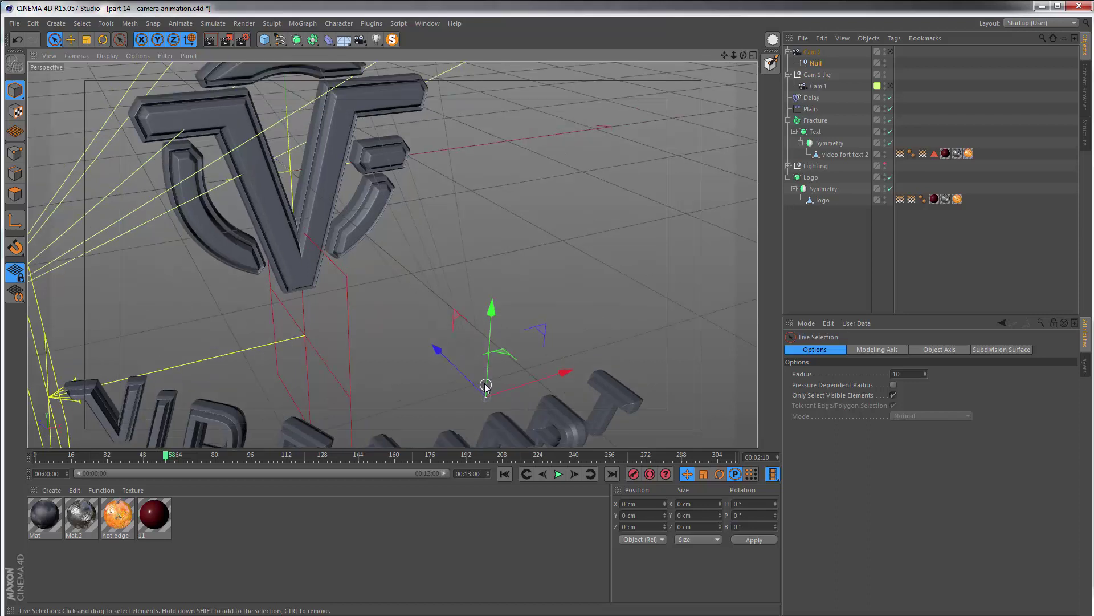
pyautogui.click(816, 63)
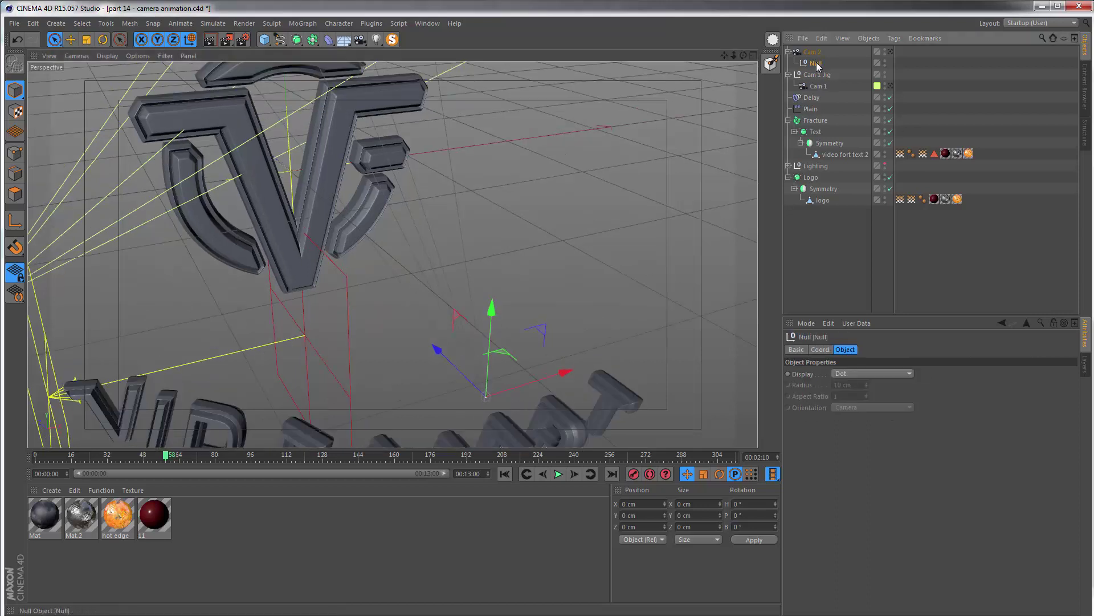
pyautogui.click(817, 349)
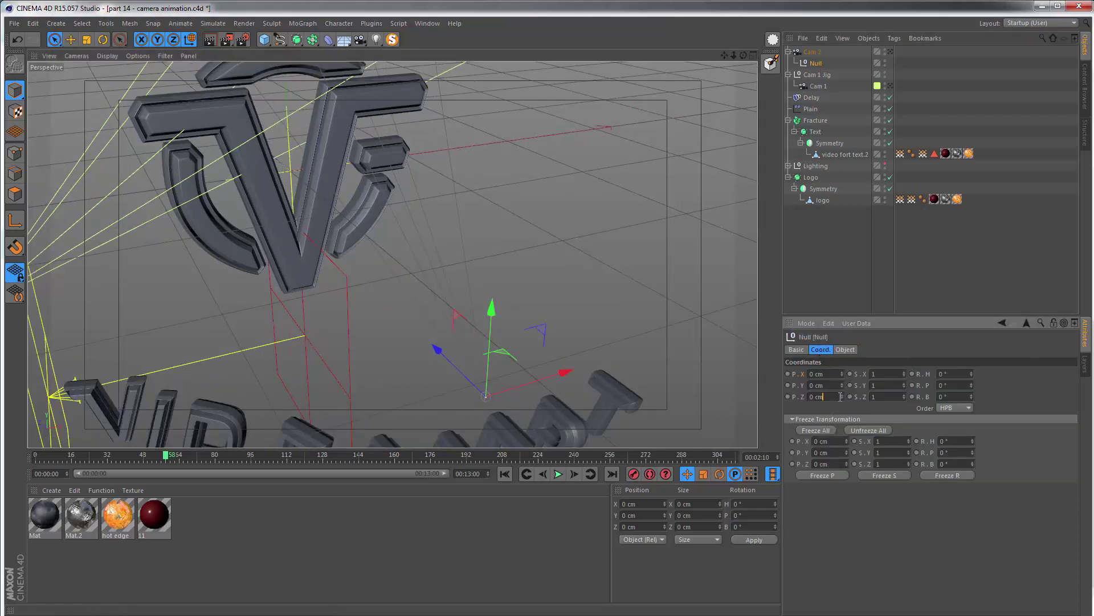
pyautogui.moveTo(841, 396); pyautogui.dragTo(841, 283)
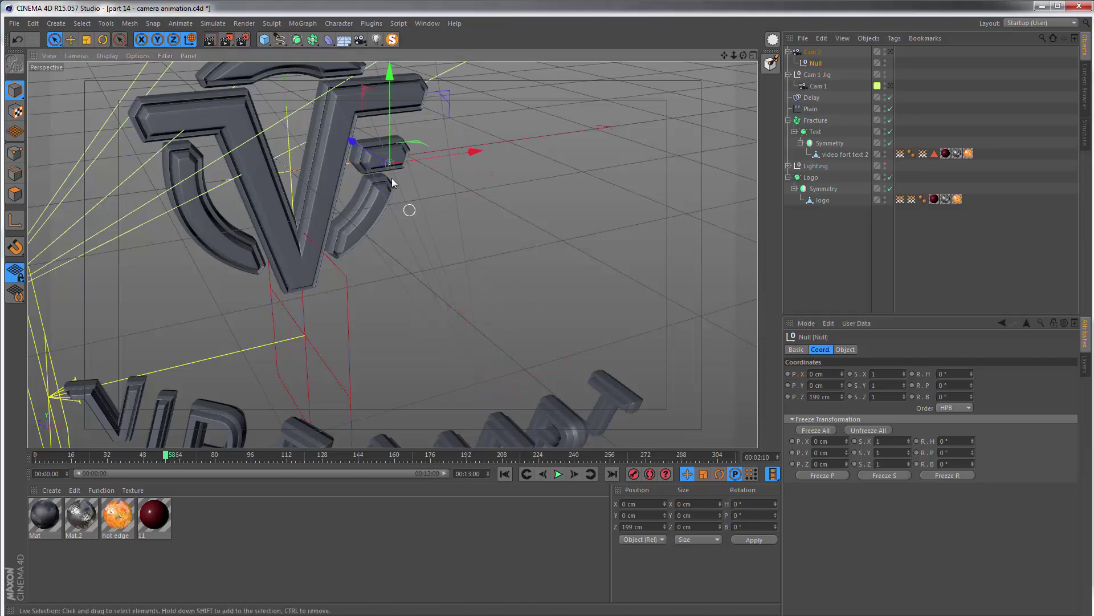
pyautogui.keyDown('alt'); pyautogui.moveTo(369, 140); pyautogui.dragTo(502, 114, button='right'); pyautogui.keyUp('alt')
pyautogui.keyDown('alt'); pyautogui.moveTo(513, 108); pyautogui.dragTo(469, 159, button='middle'); pyautogui.keyUp('alt')
pyautogui.keyDown('alt'); pyautogui.moveTo(470, 159); pyautogui.dragTo(291, 137); pyautogui.keyUp('alt')
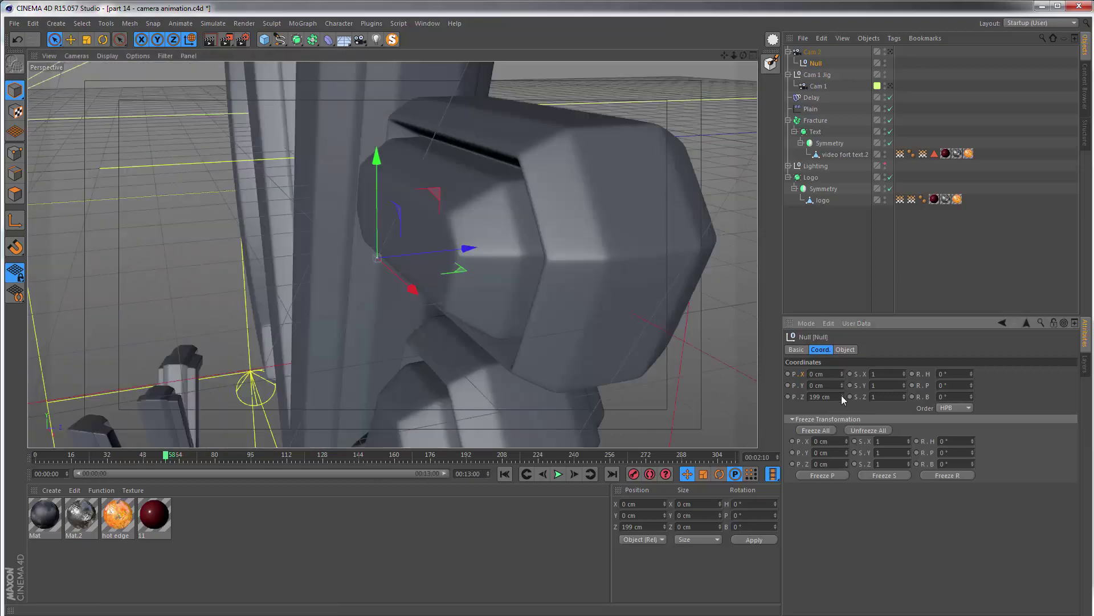
pyautogui.moveTo(841, 397); pyautogui.dragTo(842, 395)
pyautogui.keyDown('alt'); pyautogui.moveTo(464, 222); pyautogui.dragTo(563, 206); pyautogui.keyUp('alt')
pyautogui.keyDown('alt'); pyautogui.moveTo(444, 238); pyautogui.dragTo(348, 222, button='right'); pyautogui.keyUp('alt')
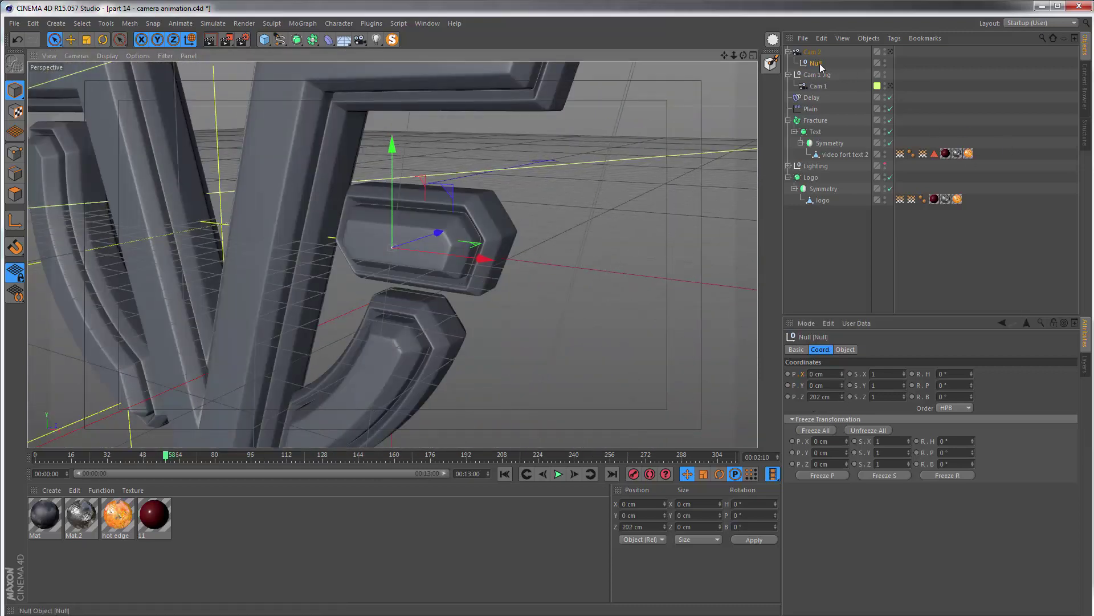
# Parent Cam 2 under the null and rename the null 'Camer 2 Jig'
pyautogui.moveTo(818, 63); pyautogui.dragTo(813, 61)
pyautogui.doubleClick(810, 52)
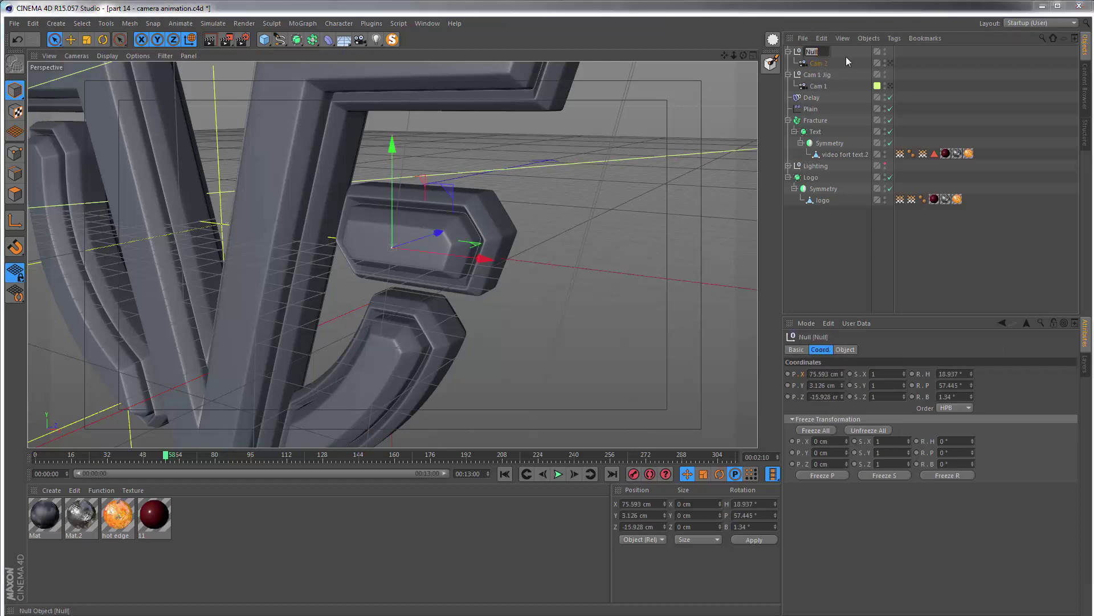
pyautogui.press('BackSpace')
pyautogui.write('Camer 2 Jig')
# Look through Cam 2 and switch keyframe recording from Position to Rotation only
pyautogui.click(891, 63)
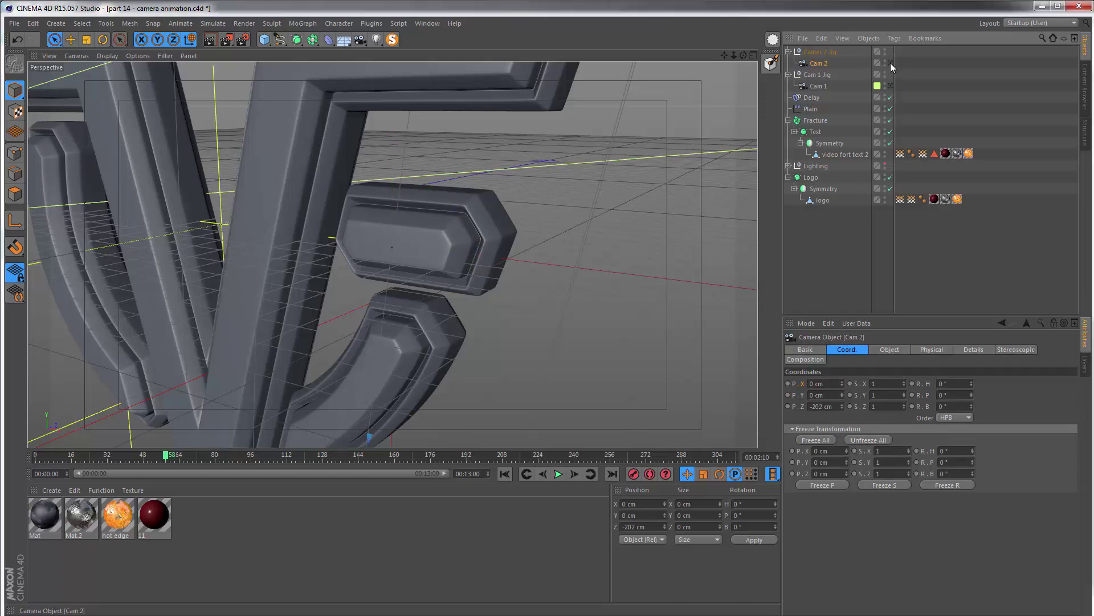
pyautogui.click(891, 63)
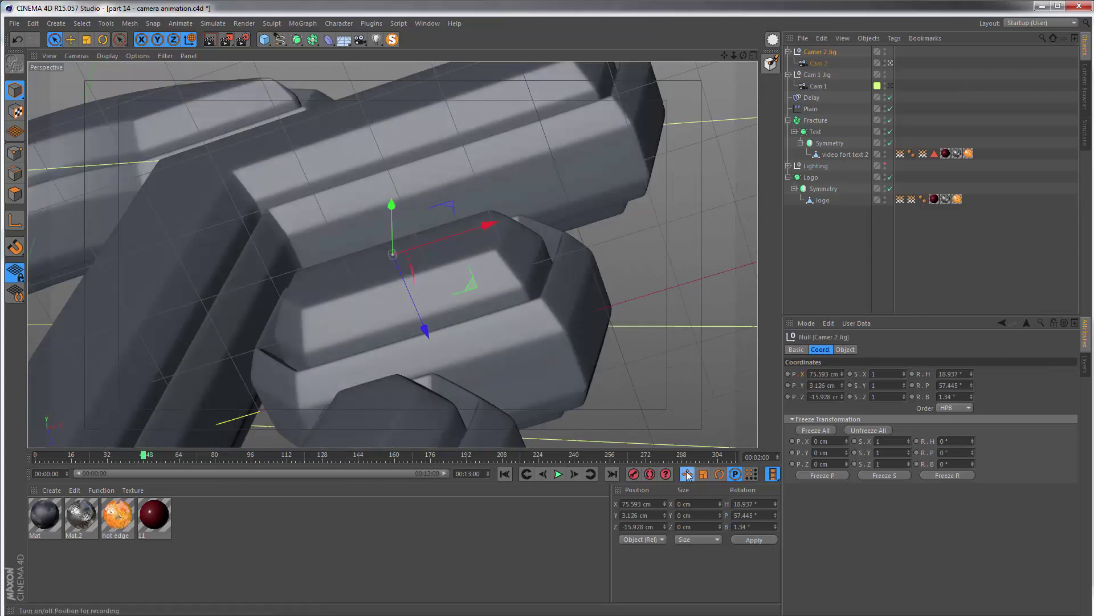
pyautogui.click(688, 475)
pyautogui.click(720, 477)
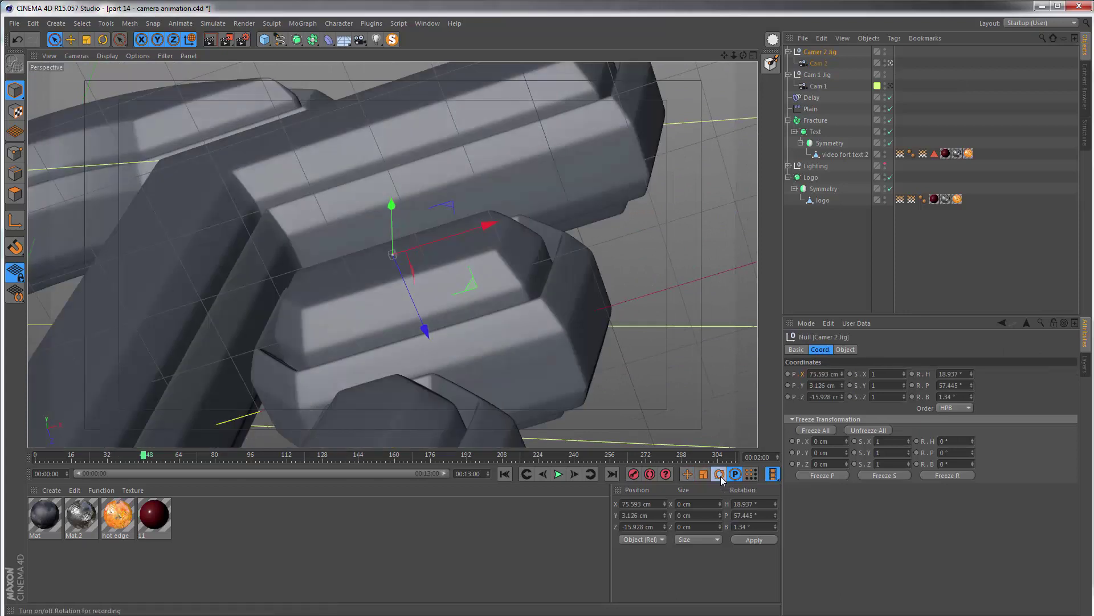
# Activate the Rotate tool (R) and watch the reference clip before returning to Cinema 4D
pyautogui.press('r')
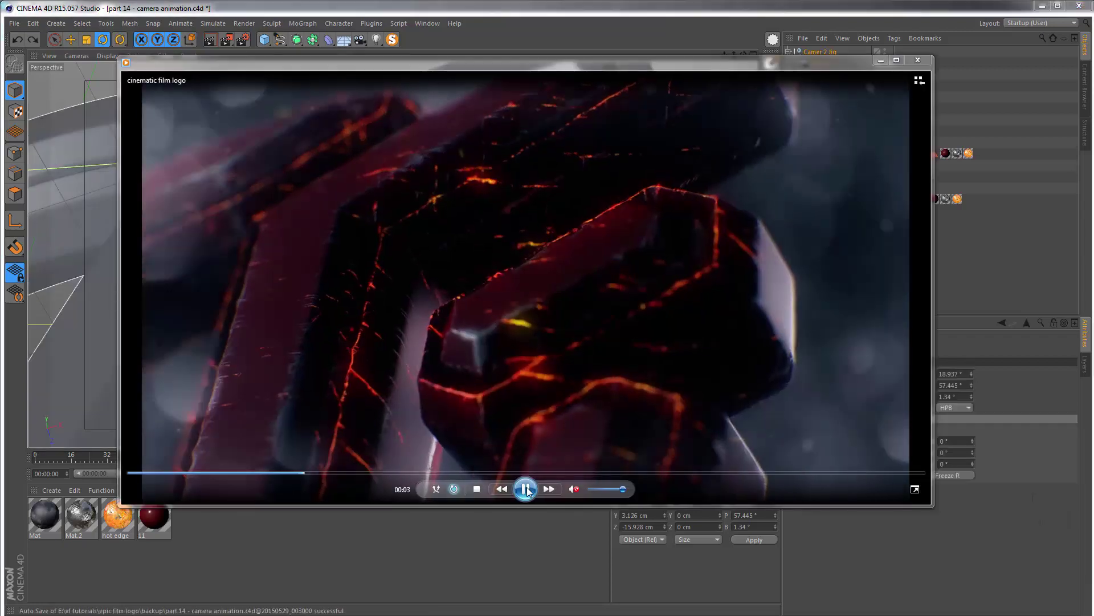
pyautogui.click(525, 489)
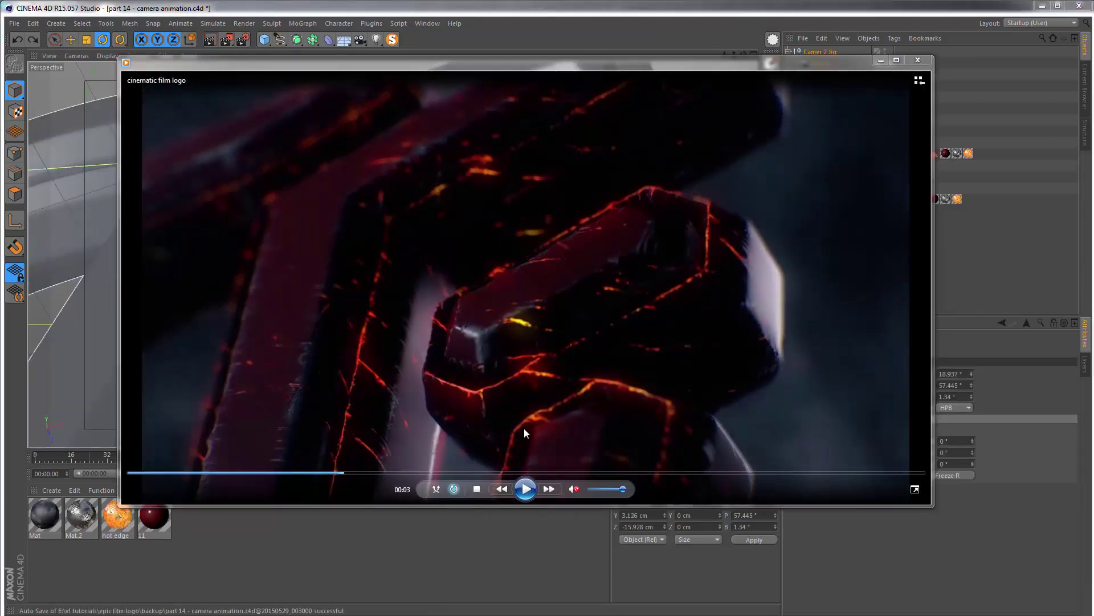
pyautogui.click(526, 489)
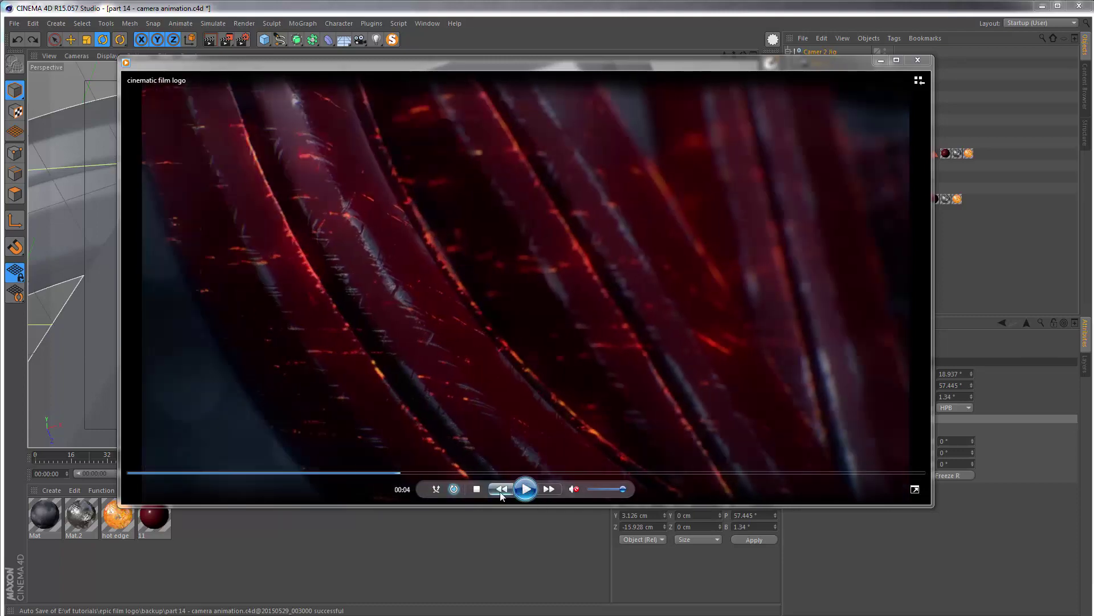
pyautogui.click(460, 536)
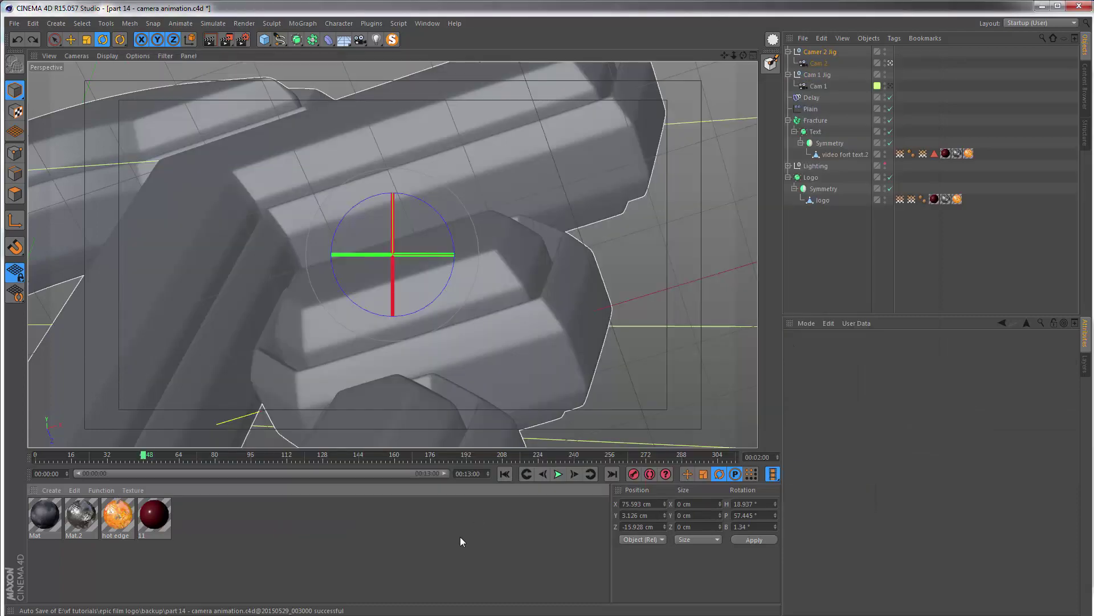
# Key Camer 2 Jig's rotation at 2 seconds, then tilt it at the 4-second mark
pyautogui.click(635, 474)
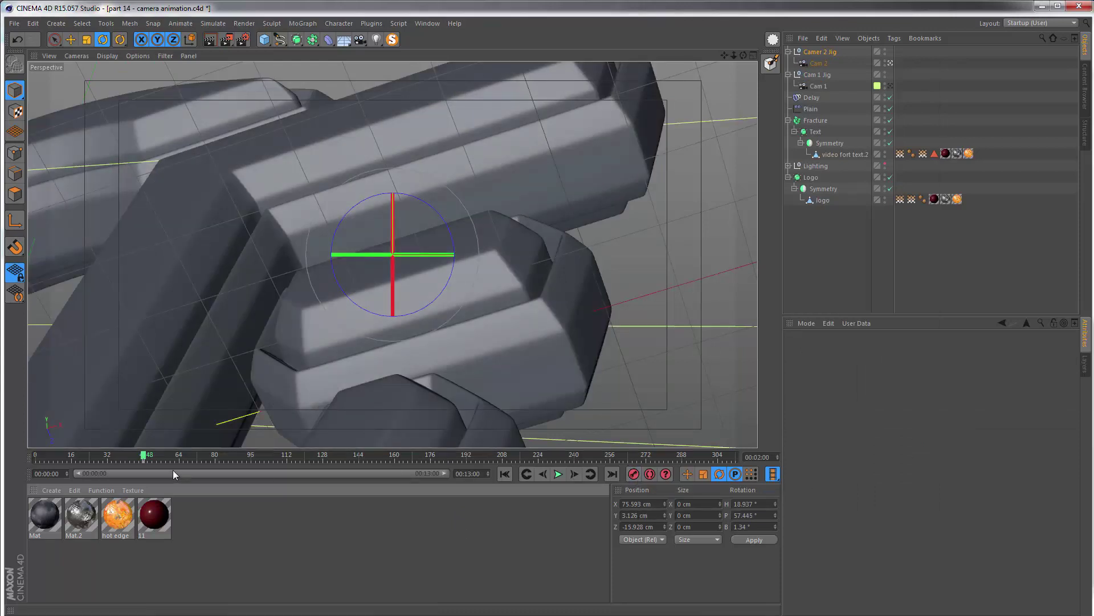
pyautogui.moveTo(147, 459); pyautogui.dragTo(251, 462)
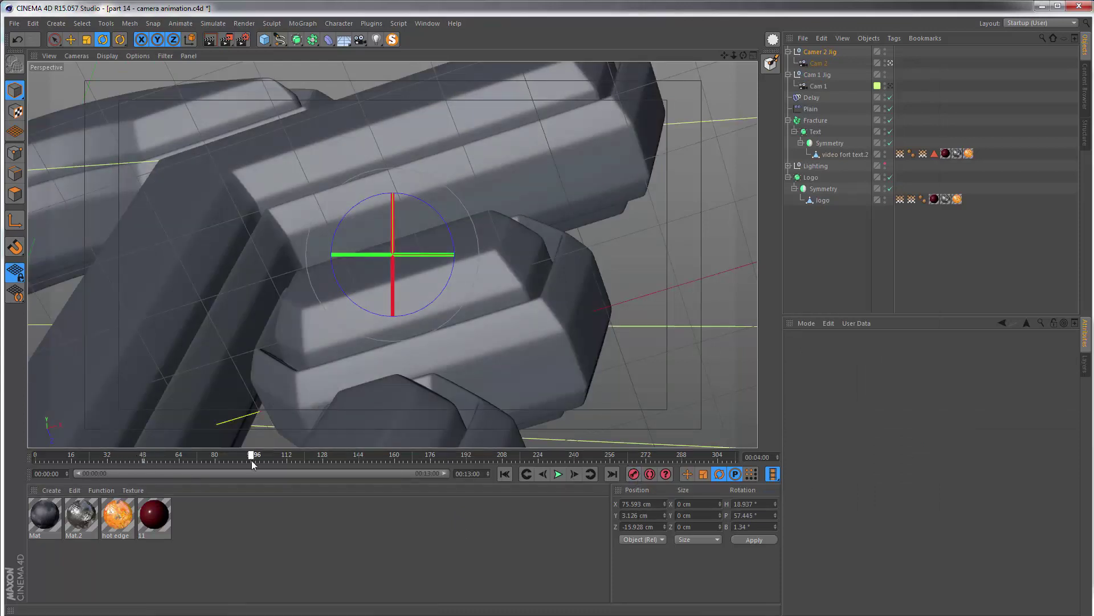
pyautogui.moveTo(392, 225); pyautogui.dragTo(388, 216)
pyautogui.moveTo(389, 215); pyautogui.dragTo(388, 215)
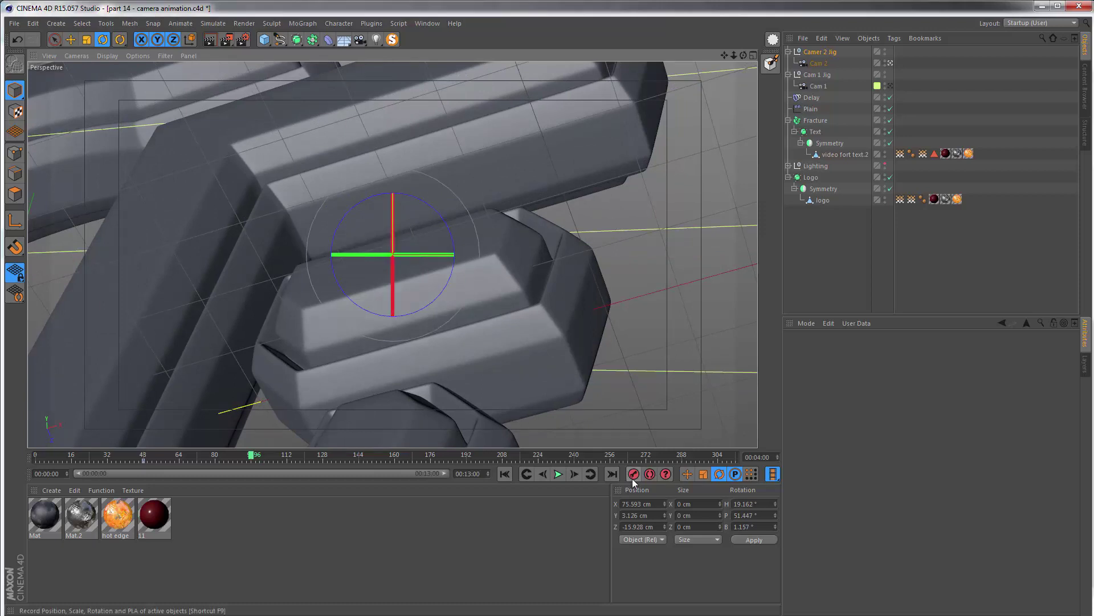
# Key Cam 2's position at 2 seconds and dolly it to Z −229.668 cm at 4 seconds
pyautogui.click(818, 64)
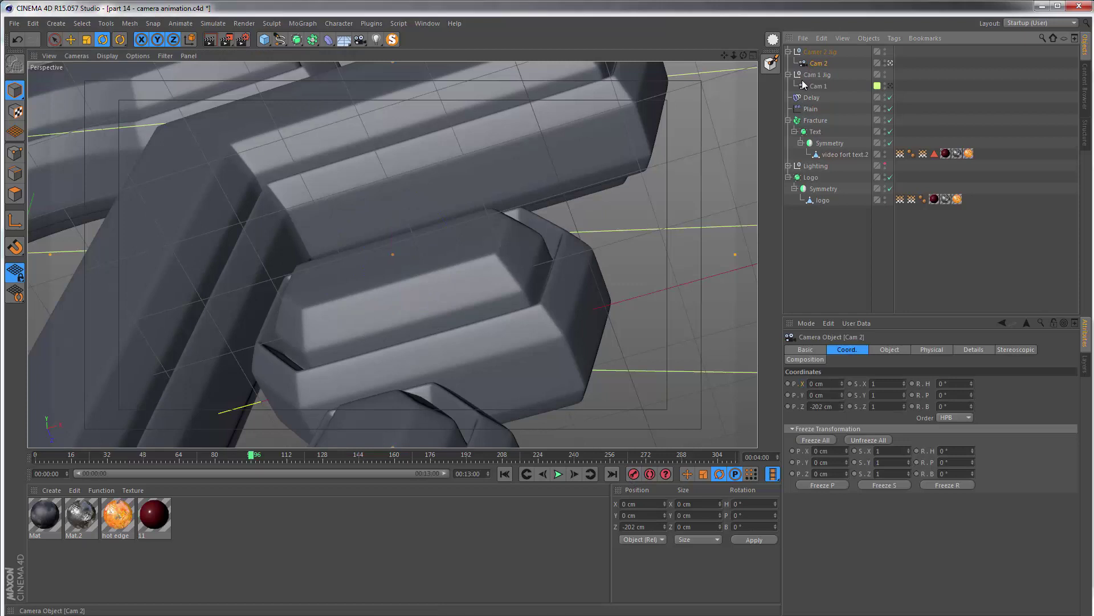
pyautogui.click(719, 474)
pyautogui.click(687, 473)
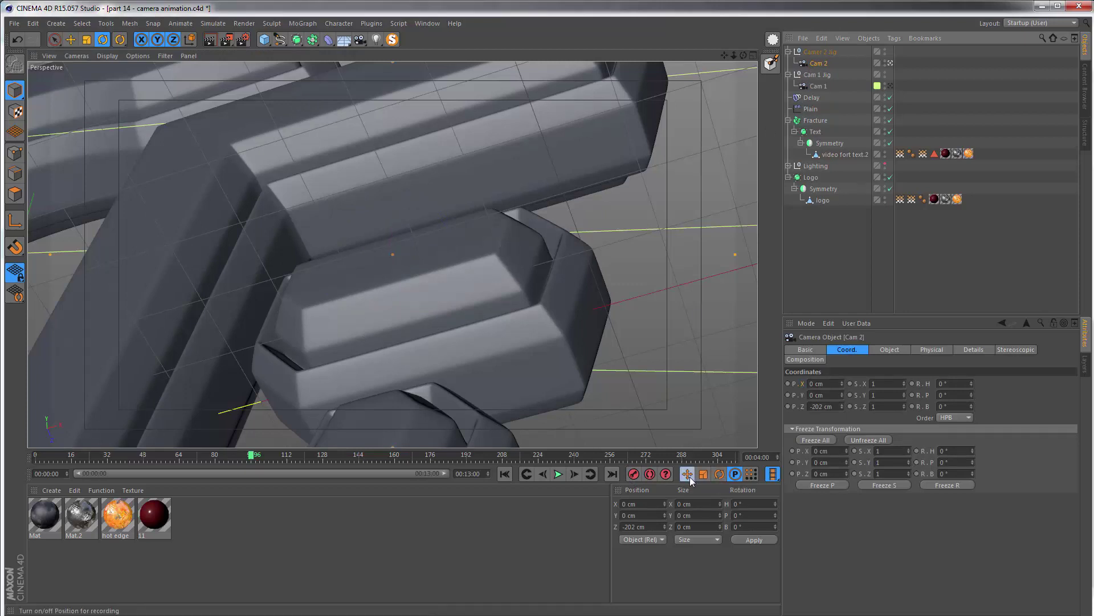
pyautogui.moveTo(251, 456); pyautogui.dragTo(148, 477)
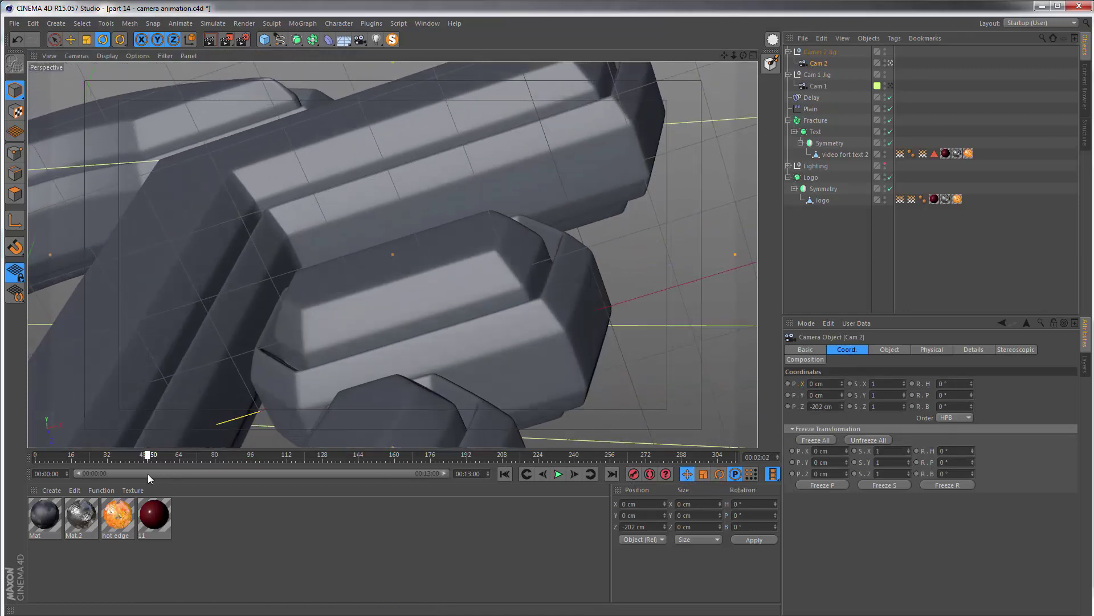
pyautogui.click(632, 476)
pyautogui.moveTo(147, 454); pyautogui.dragTo(249, 467)
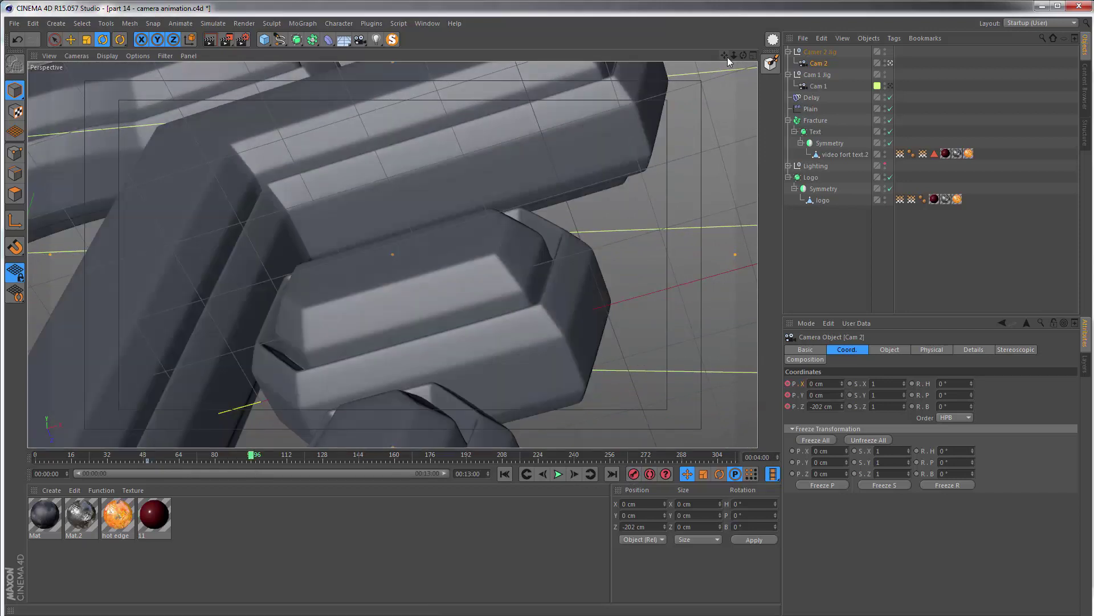
pyautogui.moveTo(733, 56); pyautogui.dragTo(739, 72)
pyautogui.click(632, 474)
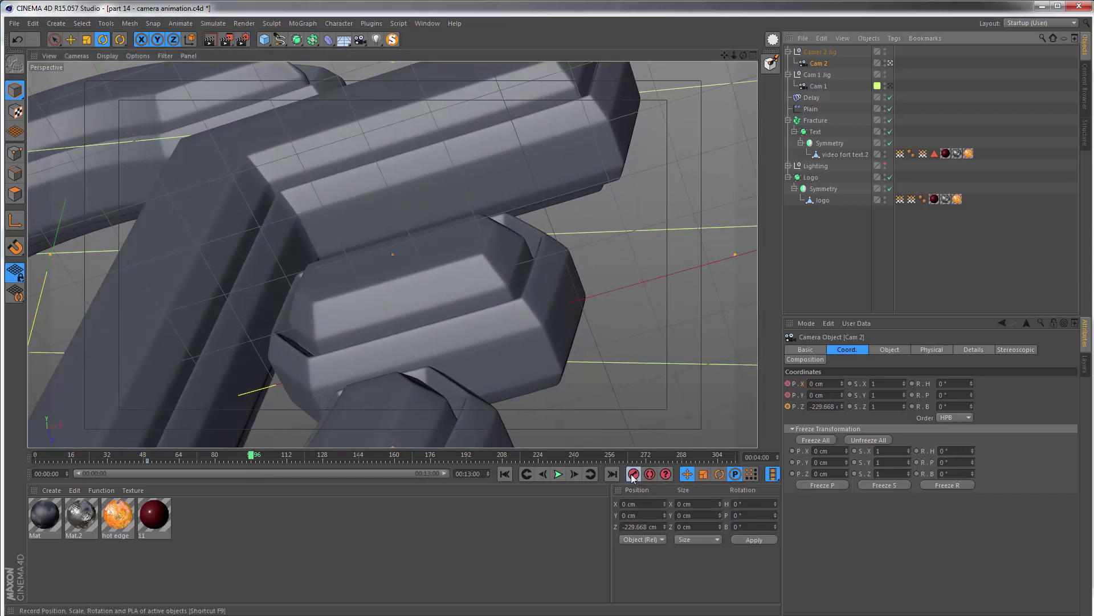
pyautogui.click(428, 23)
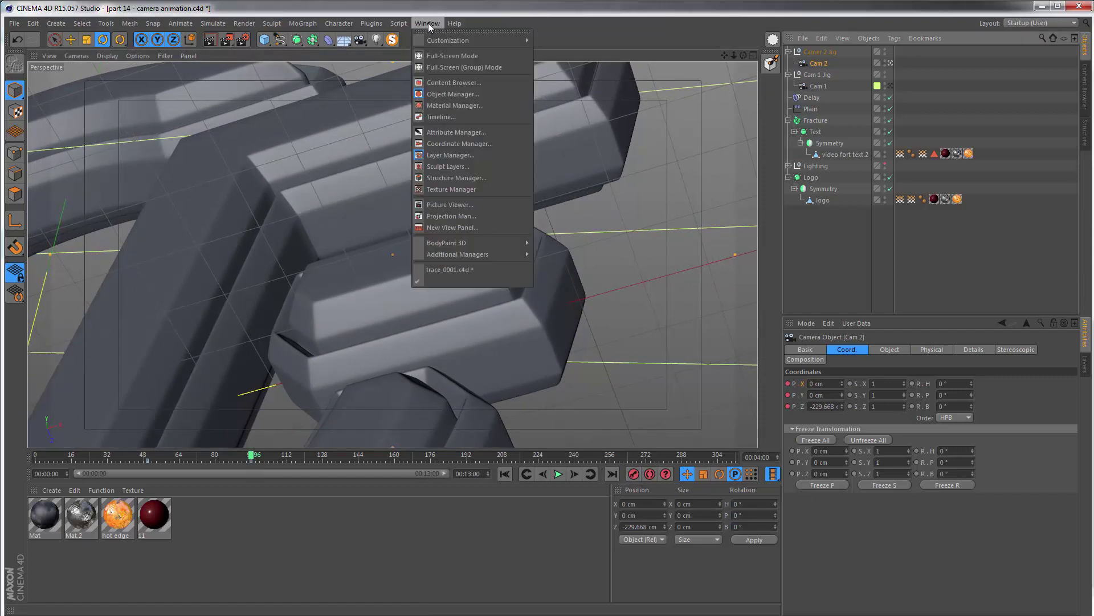
# In the Timeline, select the Camer 2 Jig rotation and Cam 2 position tracks and set their keys to Linear
pyautogui.click(457, 117)
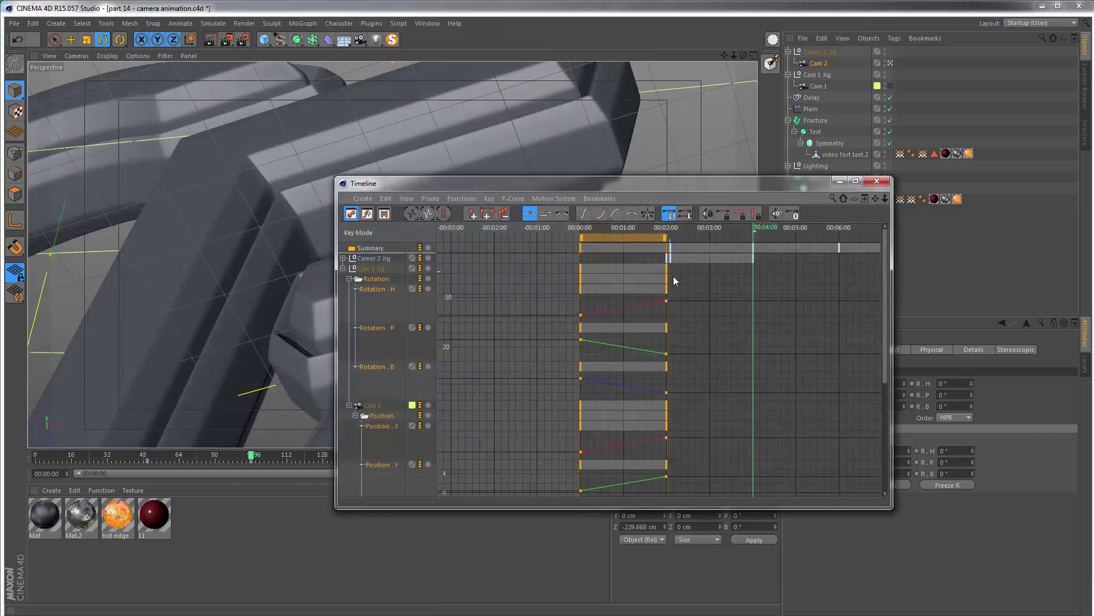
pyautogui.click(354, 261)
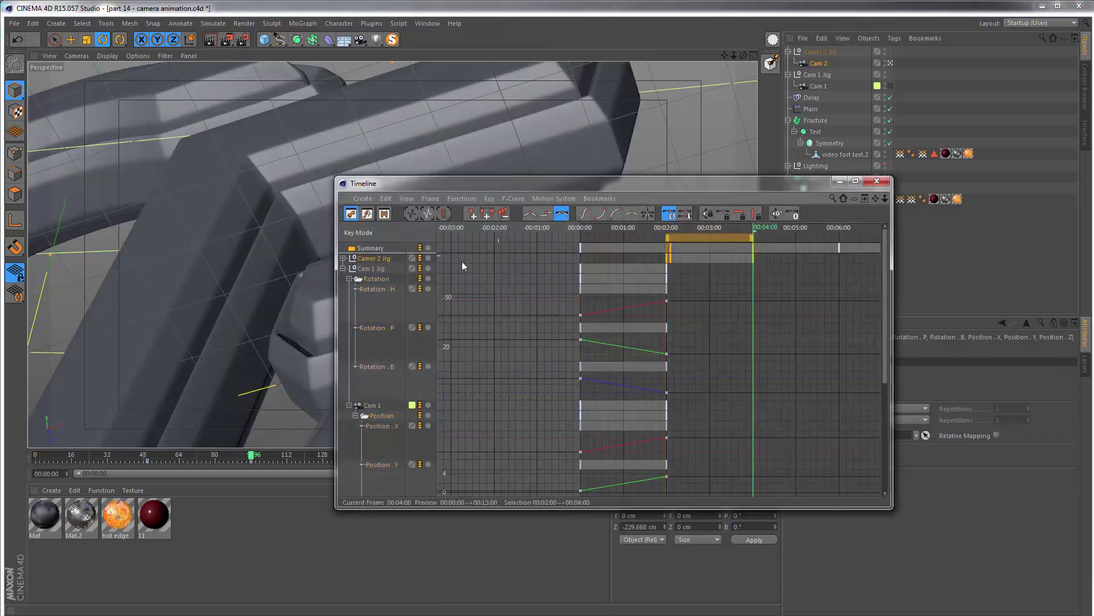
pyautogui.click(343, 258)
pyautogui.click(349, 268)
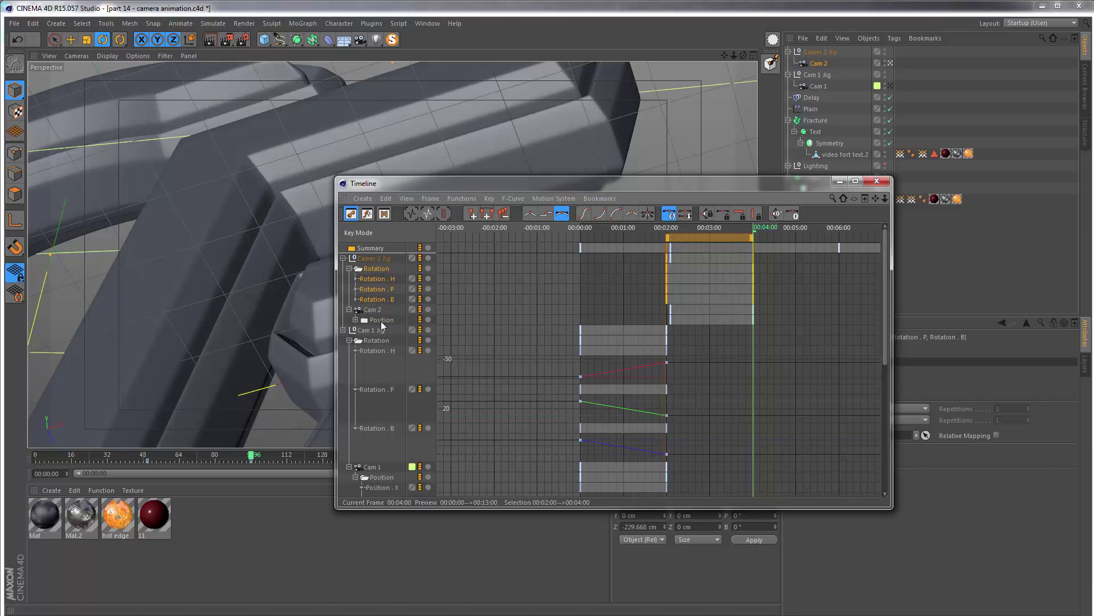
pyautogui.keyDown('shift'); pyautogui.click(381, 320); pyautogui.keyUp('shift')
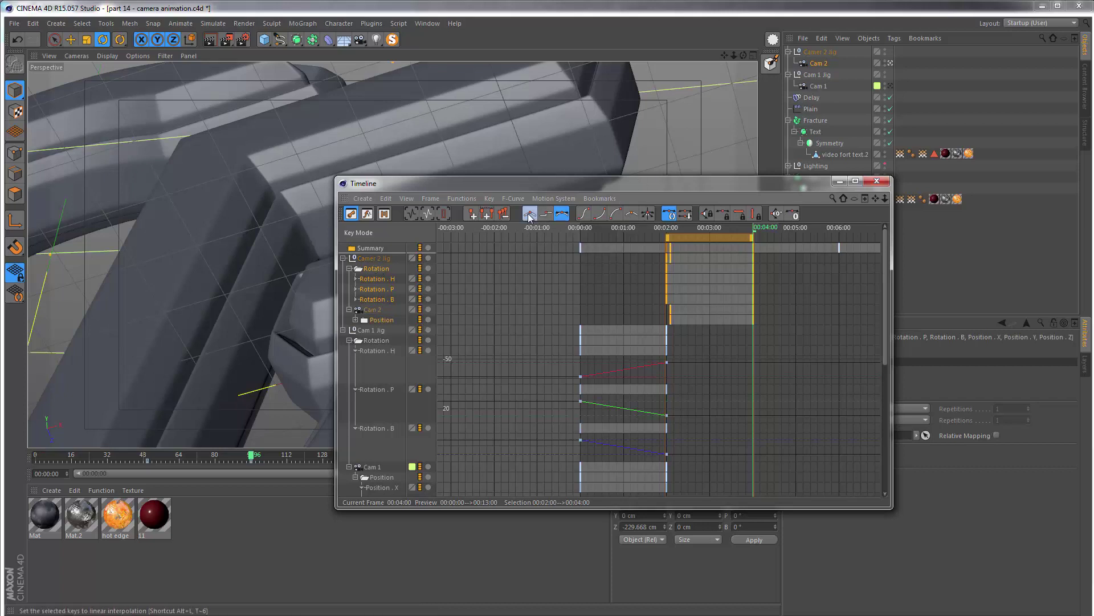
pyautogui.click(689, 323)
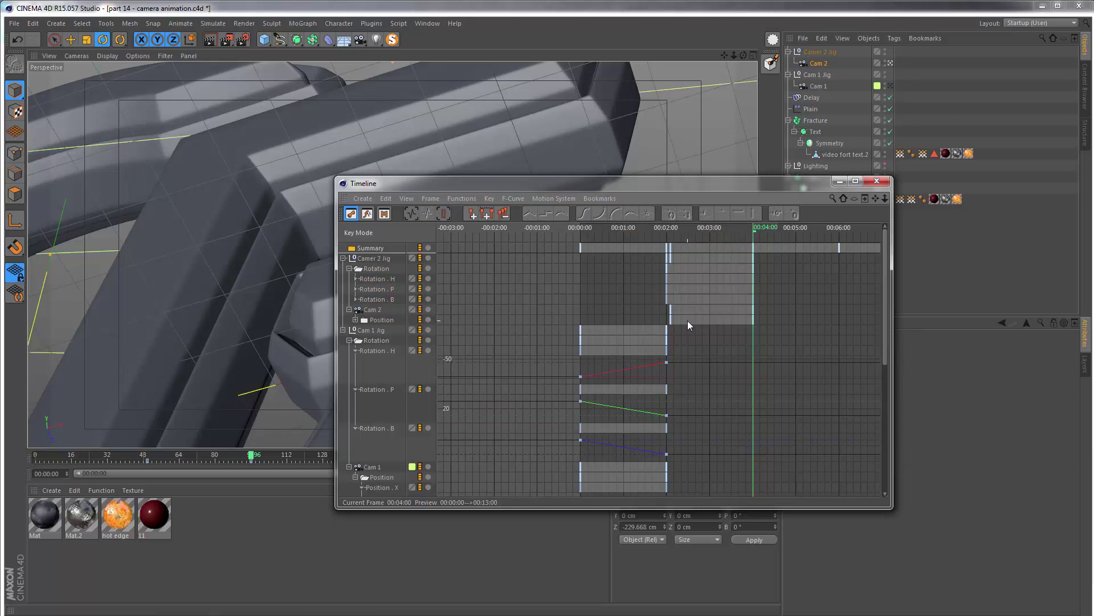
# Reselect the Cam 2 and Camer 2 Jig keys, then close the Timeline
pyautogui.moveTo(664, 307); pyautogui.dragTo(668, 321)
pyautogui.click(809, 261)
pyautogui.moveTo(781, 310); pyautogui.dragTo(650, 252)
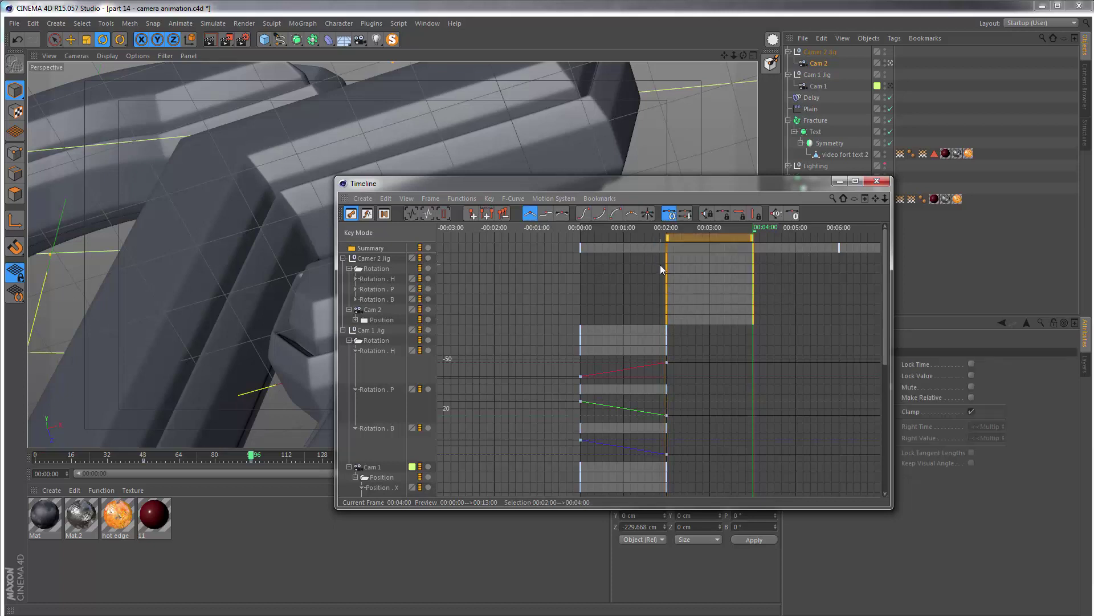
pyautogui.scroll(-3, 537, 392)
pyautogui.scroll(-3, 604, 299)
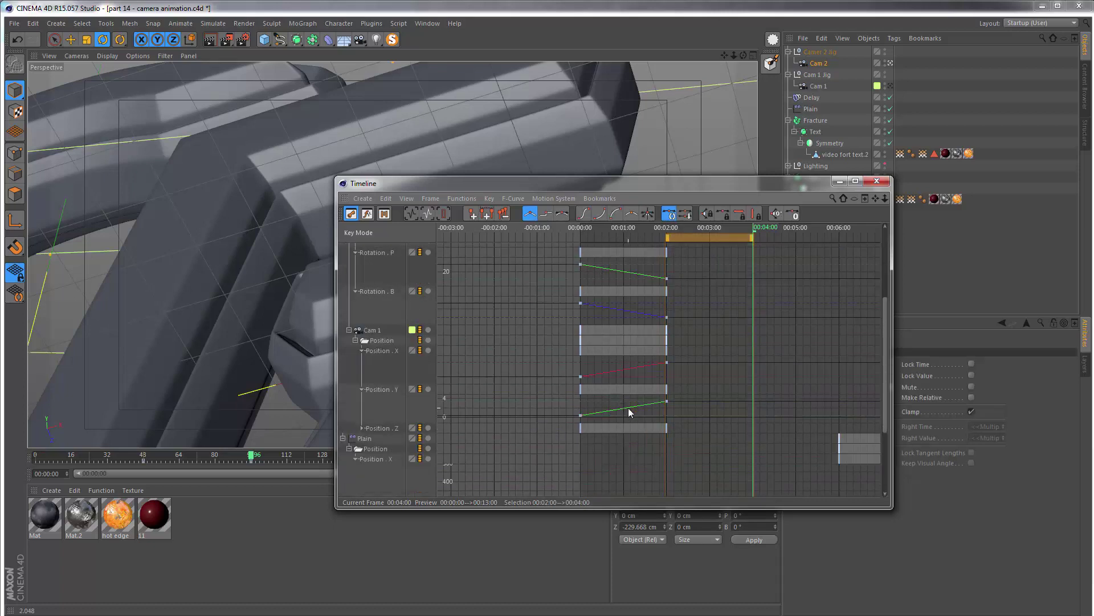
pyautogui.scroll(6, 630, 411)
pyautogui.moveTo(774, 322); pyautogui.dragTo(634, 238)
pyautogui.click(876, 181)
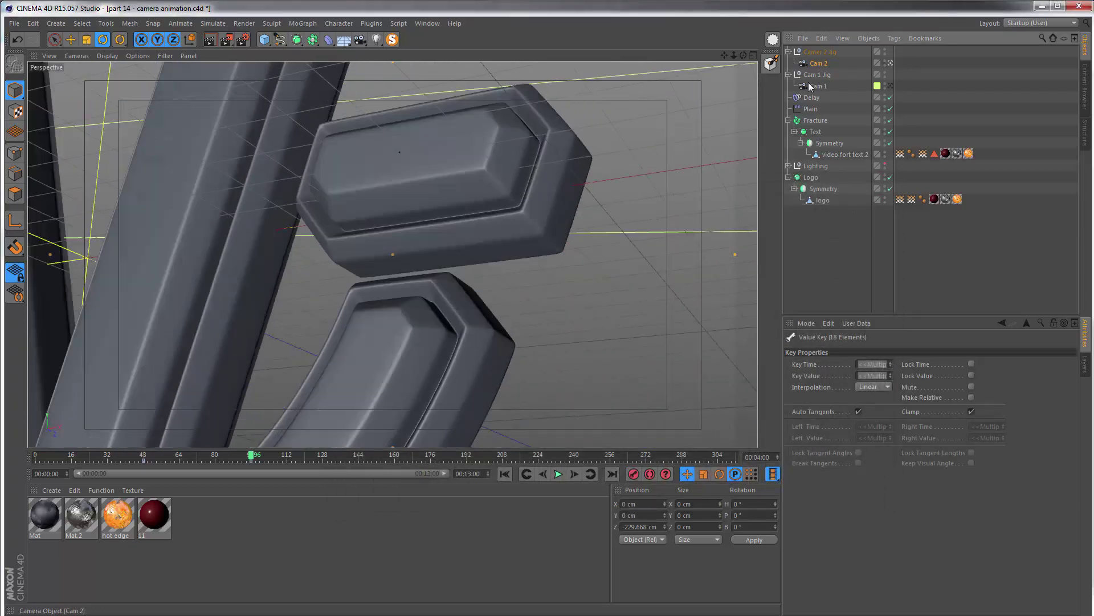
# Assign Cam 1 Jig and Camer 2 Jig to the cameras layer
pyautogui.click(891, 63)
pyautogui.keyDown('alt'); pyautogui.moveTo(290, 197); pyautogui.dragTo(417, 229); pyautogui.keyUp('alt')
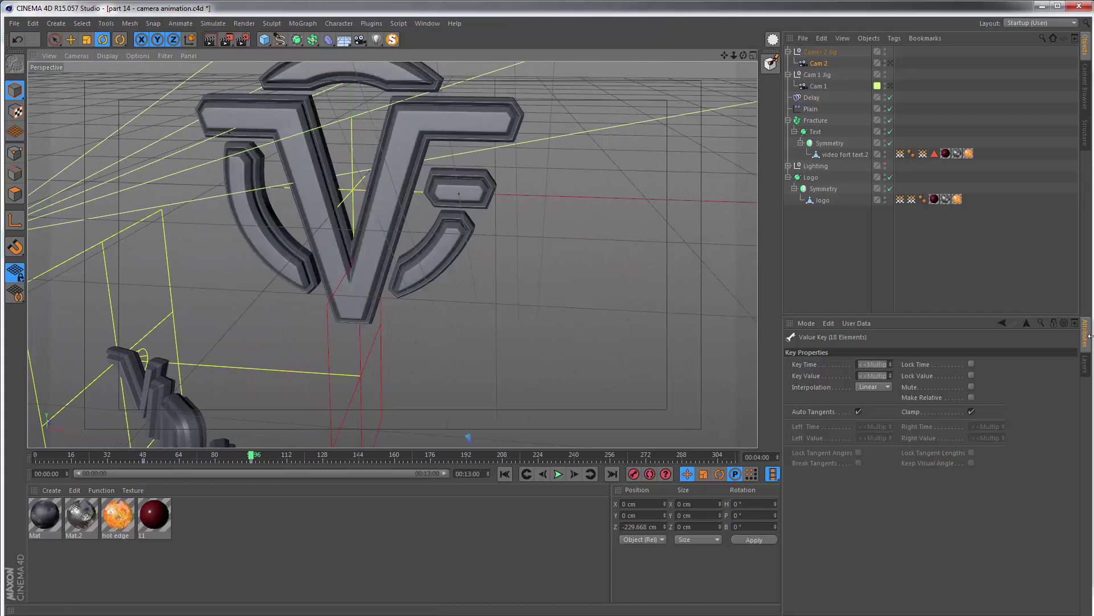
pyautogui.click(1087, 369)
pyautogui.moveTo(818, 353); pyautogui.dragTo(819, 80)
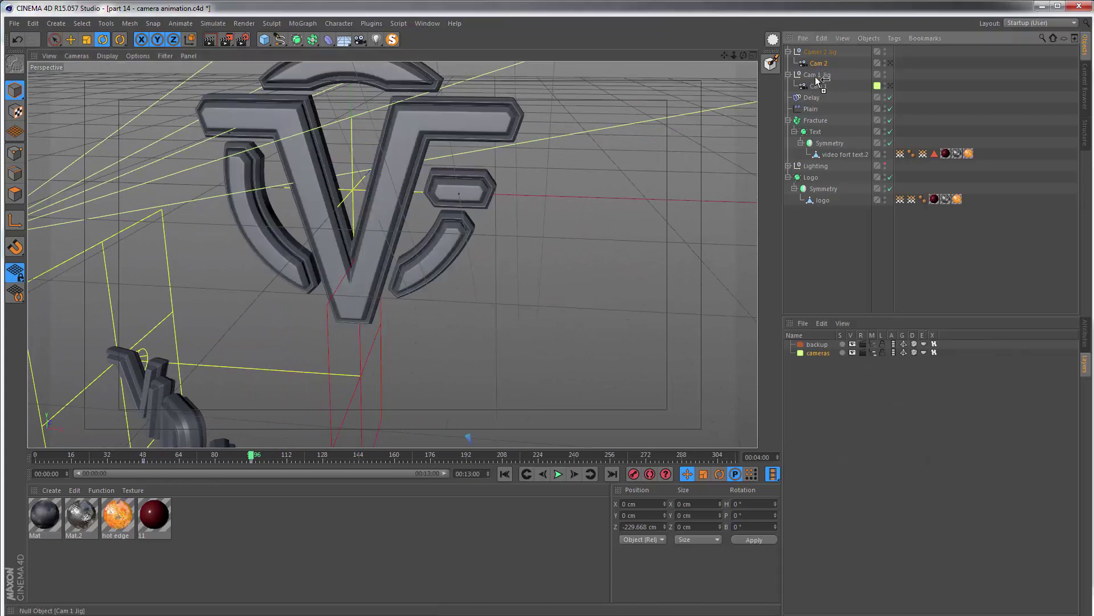
pyautogui.moveTo(823, 355); pyautogui.dragTo(813, 57)
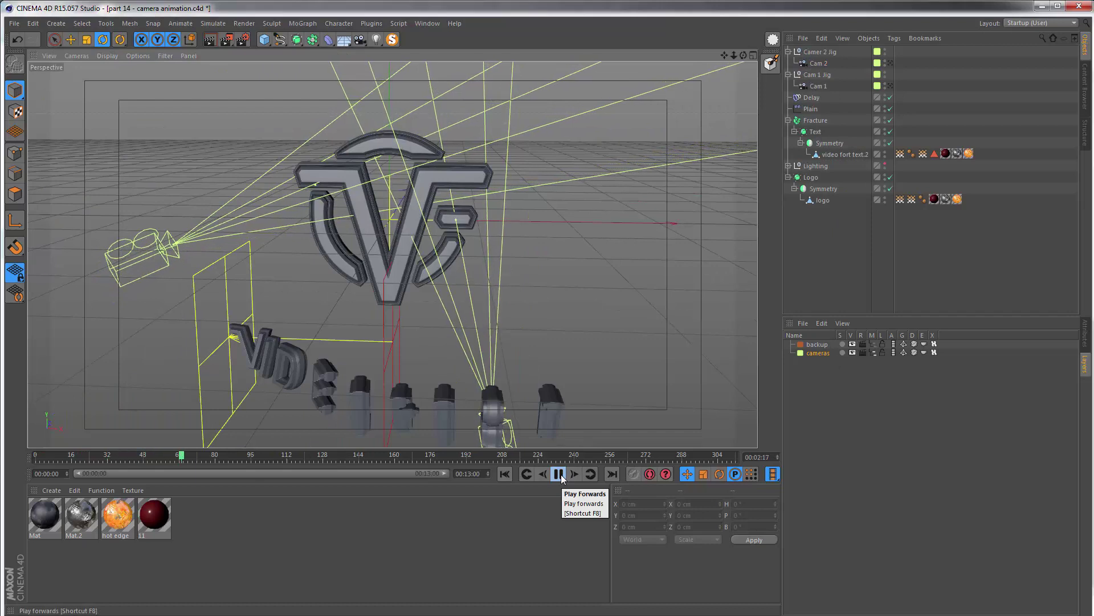
pyautogui.click(558, 473)
# Add a new camera named Cam 3 with the Portrait (80 mm) focal length
pyautogui.click(360, 39)
pyautogui.click(406, 56)
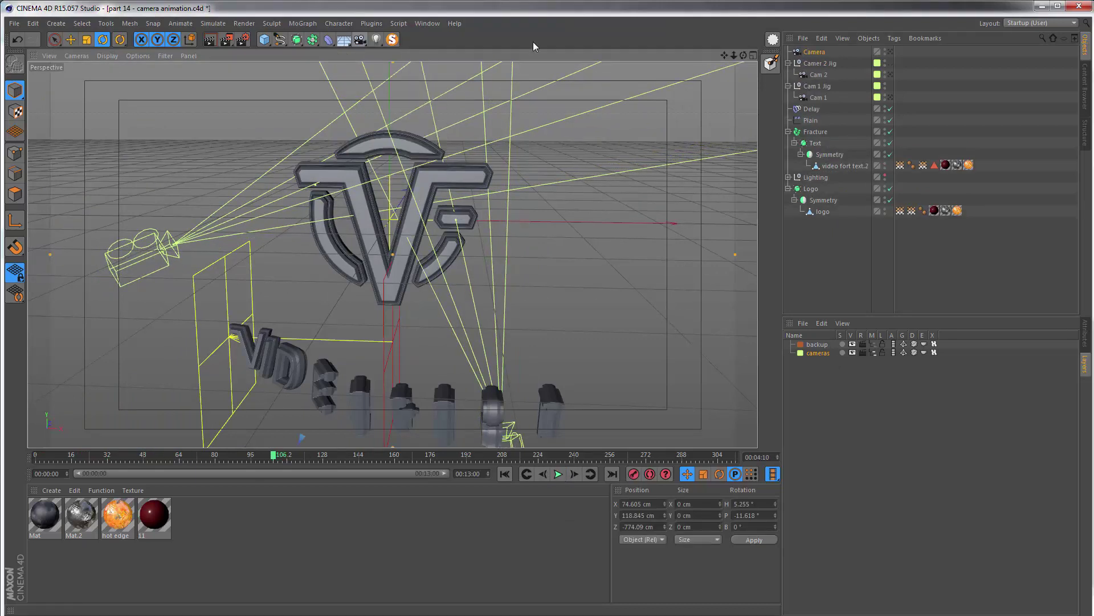
pyautogui.doubleClick(814, 52)
pyautogui.write('C')
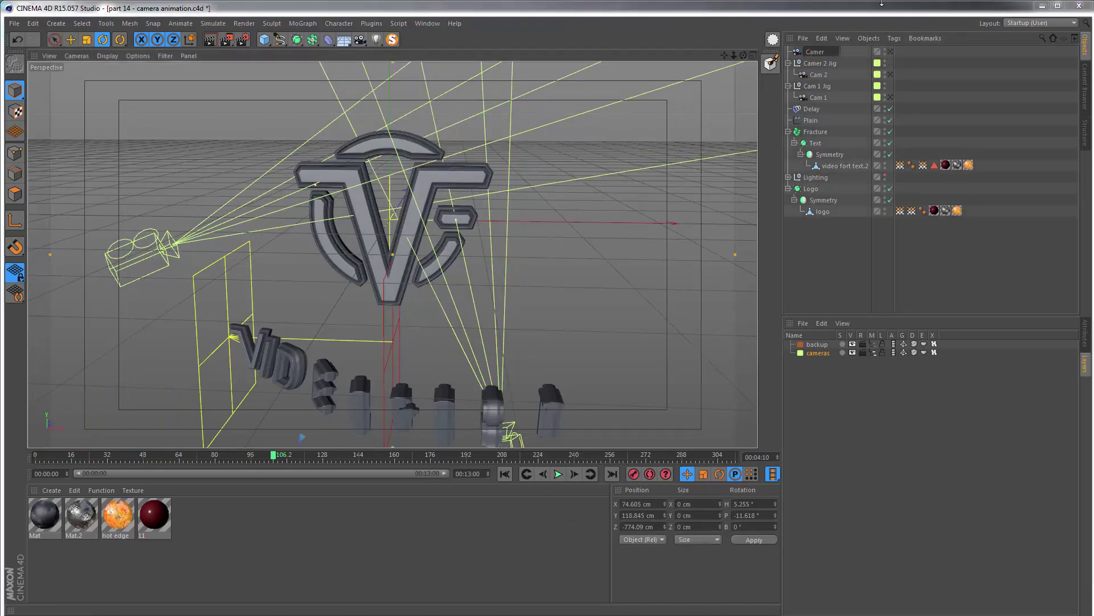
pyautogui.write('Cam 3')
pyautogui.press('Return')
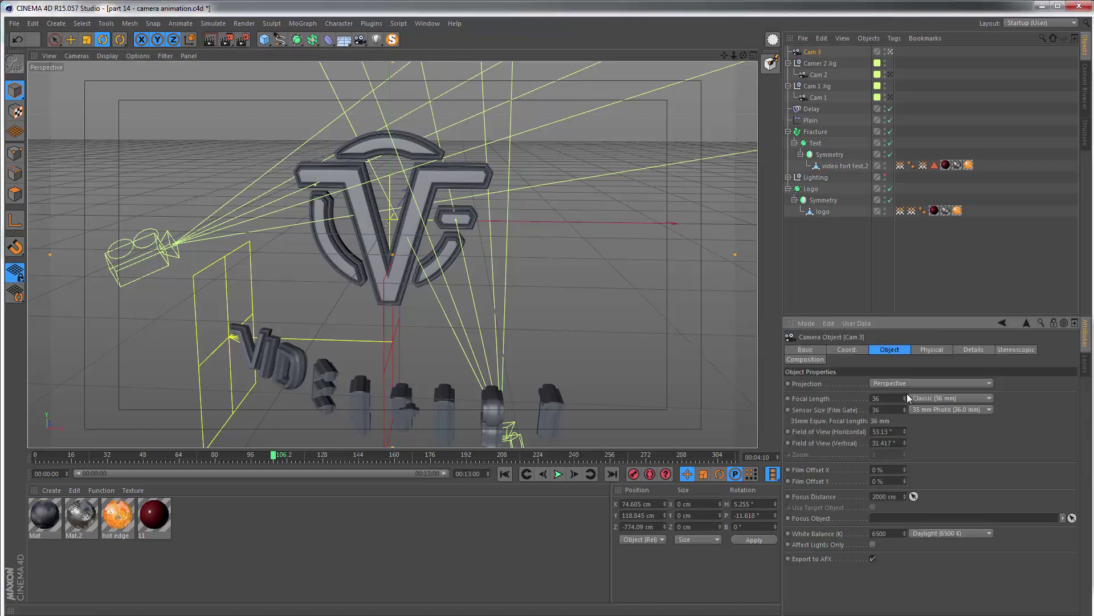
pyautogui.click(932, 401)
pyautogui.click(949, 468)
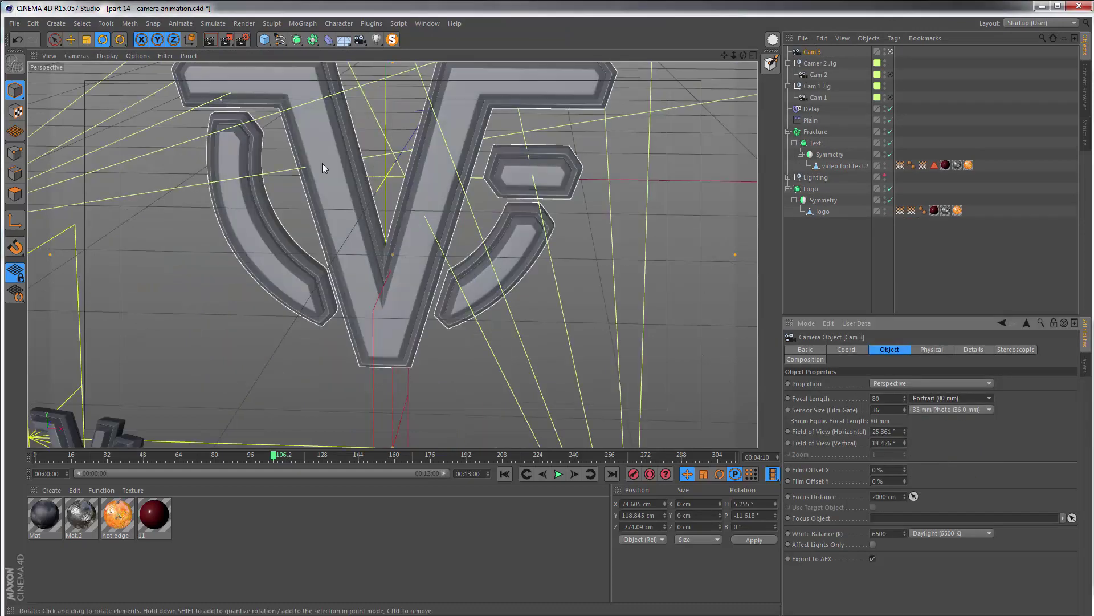
# Frame Cam 3 close on the logo with a slightly banked horizon
pyautogui.keyDown('alt'); pyautogui.moveTo(325, 187); pyautogui.dragTo(451, 163, button='right'); pyautogui.keyUp('alt')
pyautogui.keyDown('alt'); pyautogui.moveTo(450, 167); pyautogui.dragTo(519, 251); pyautogui.keyUp('alt')
pyautogui.moveTo(518, 251); pyautogui.dragTo(530, 249, button='right')
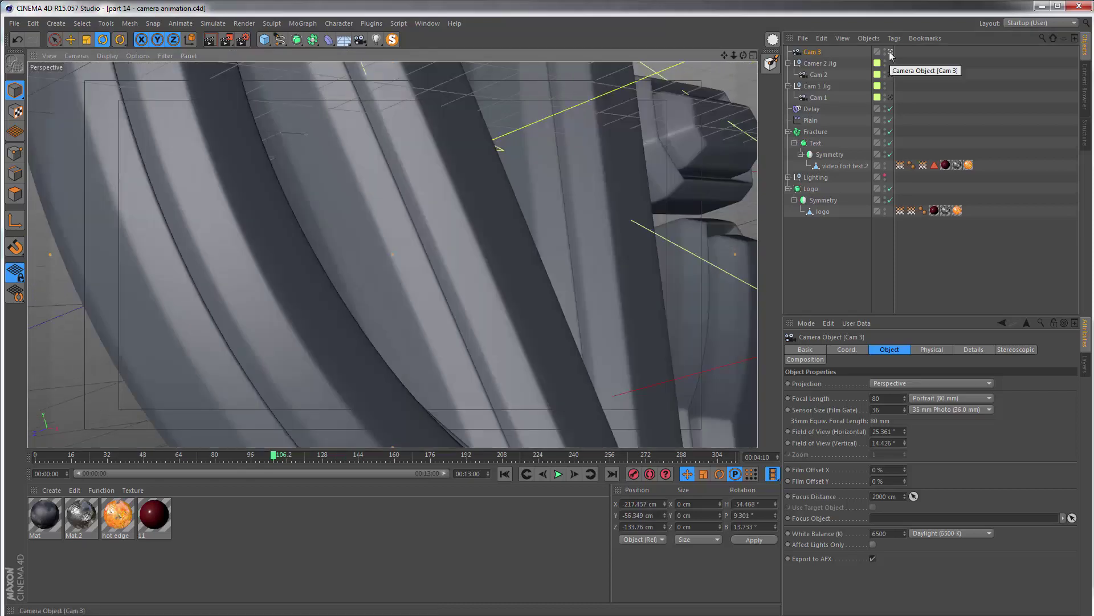
pyautogui.click(890, 51)
pyautogui.click(56, 24)
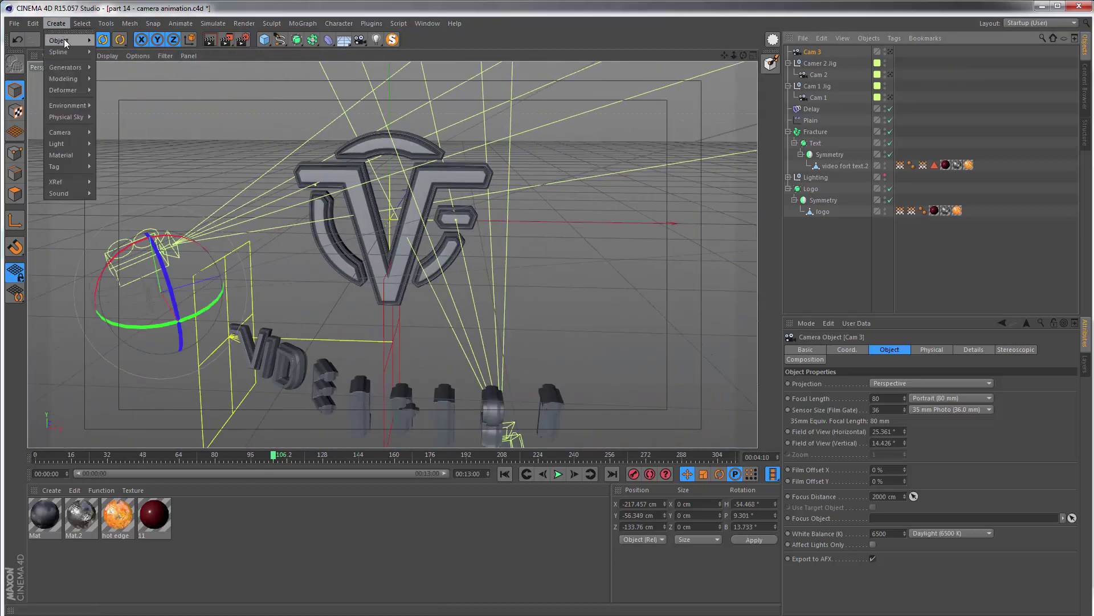
# Add a Null object and zero out its position and rotation values
pyautogui.moveTo(63, 37)
pyautogui.keyDown('shift'); pyautogui.click(114, 43); pyautogui.keyUp('shift')
pyautogui.click(744, 503)
pyautogui.write('0')
pyautogui.press('Return')
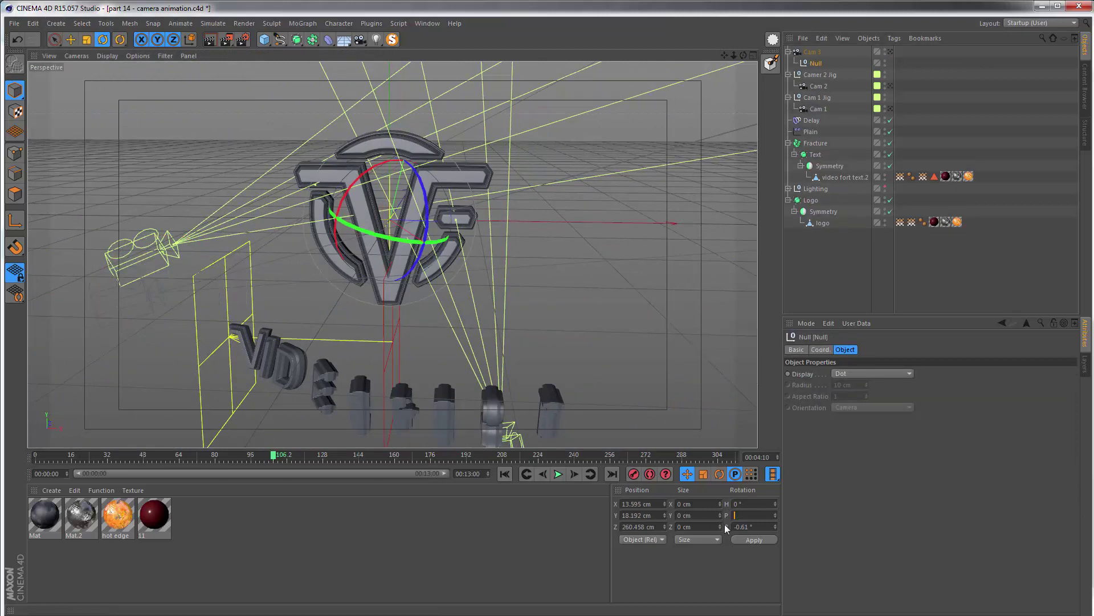
pyautogui.write('0')
pyautogui.moveTo(761, 527); pyautogui.dragTo(726, 527)
pyautogui.write('0')
pyautogui.moveTo(658, 526); pyautogui.dragTo(617, 527)
pyautogui.write('0')
pyautogui.moveTo(658, 516); pyautogui.dragTo(617, 515)
pyautogui.write('0')
pyautogui.press('Return')
pyautogui.write('0')
pyautogui.press('Return')
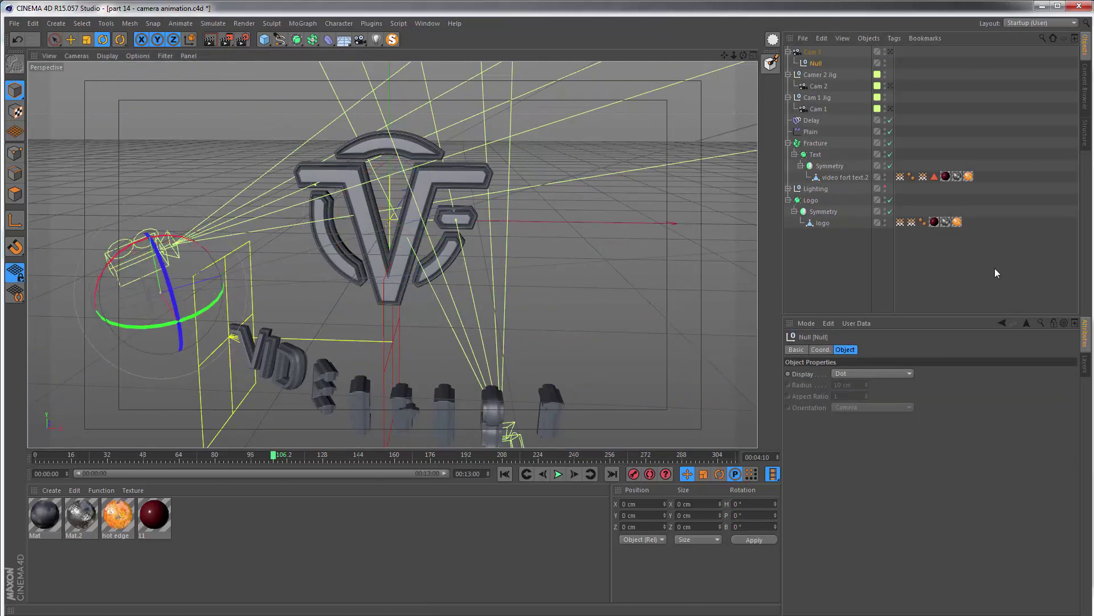
# Slide the null forward along Z to about 215 cm so it sits inside the logo
pyautogui.click(820, 349)
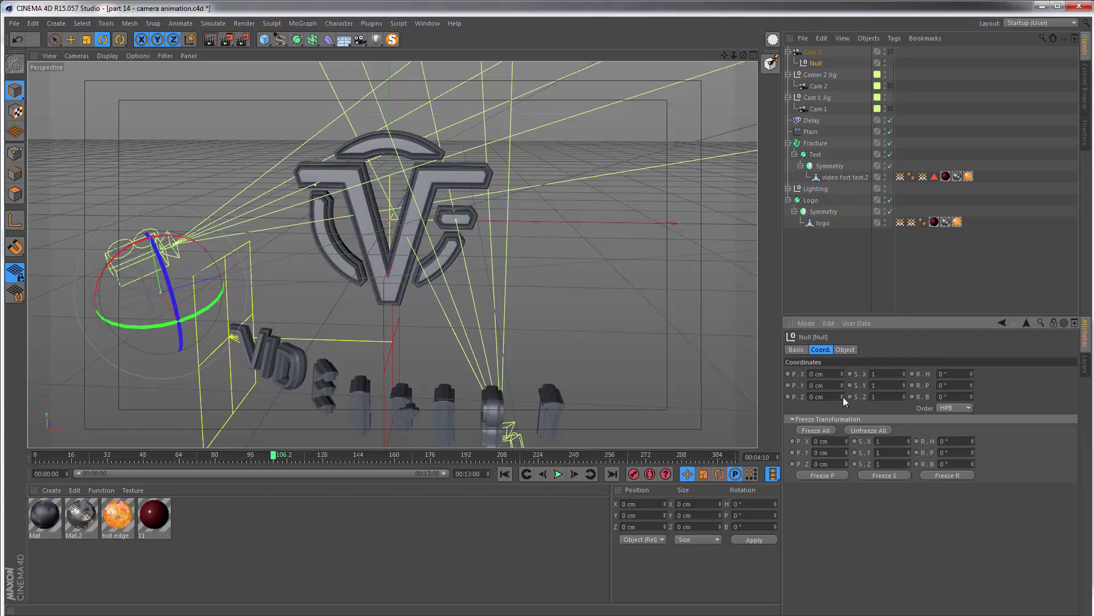
pyautogui.moveTo(843, 397); pyautogui.dragTo(842, 443)
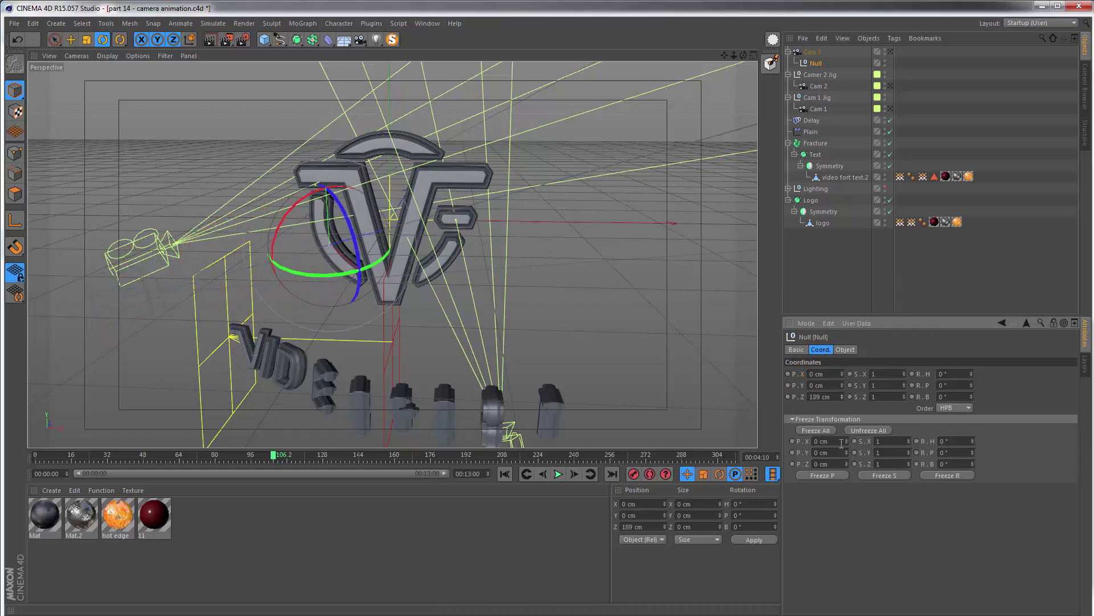
pyautogui.keyDown('alt'); pyautogui.moveTo(346, 251); pyautogui.dragTo(410, 172, button='right'); pyautogui.keyUp('alt')
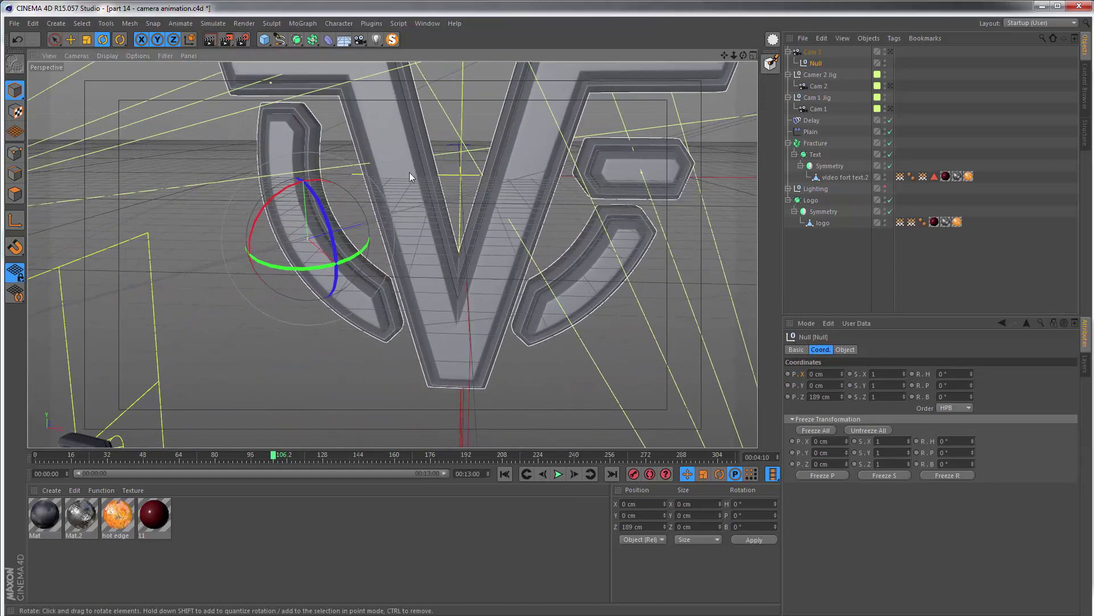
pyautogui.scroll(8, 343, 235)
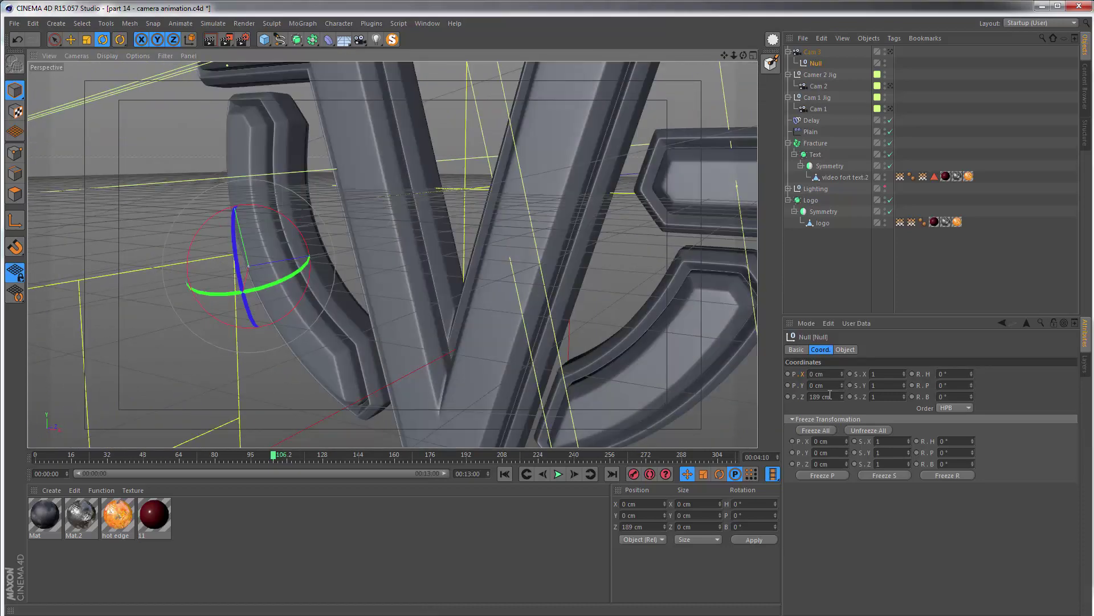
pyautogui.moveTo(841, 397); pyautogui.dragTo(840, 408)
pyautogui.keyDown('alt'); pyautogui.moveTo(346, 250); pyautogui.dragTo(374, 217, button='right'); pyautogui.keyUp('alt')
pyautogui.keyDown('alt'); pyautogui.moveTo(362, 255); pyautogui.dragTo(840, 388); pyautogui.keyUp('alt')
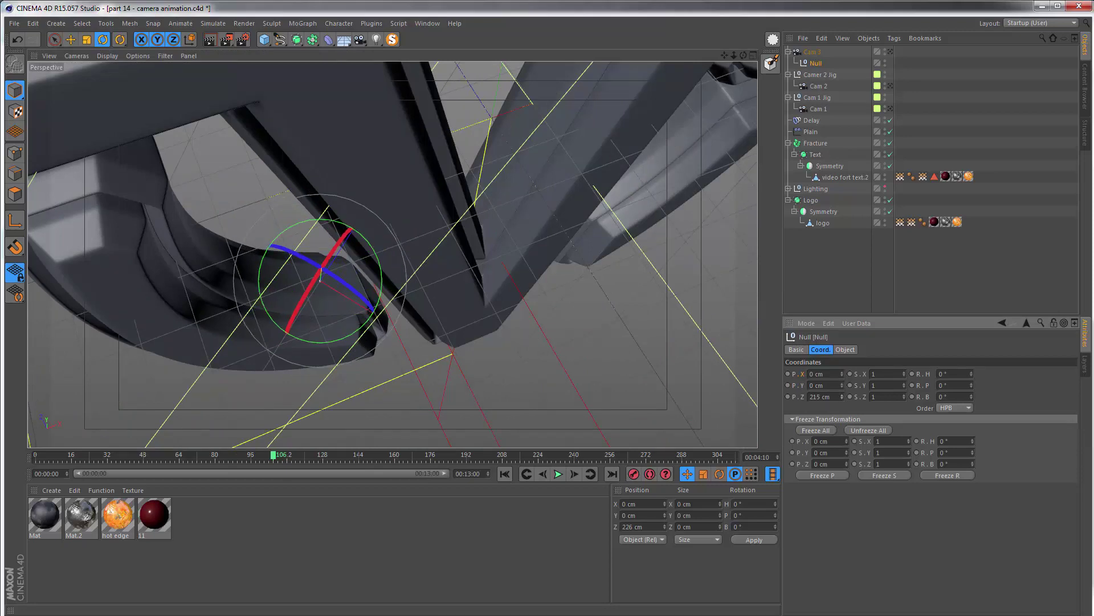
pyautogui.keyDown('alt'); pyautogui.moveTo(412, 258); pyautogui.dragTo(461, 193); pyautogui.keyUp('alt')
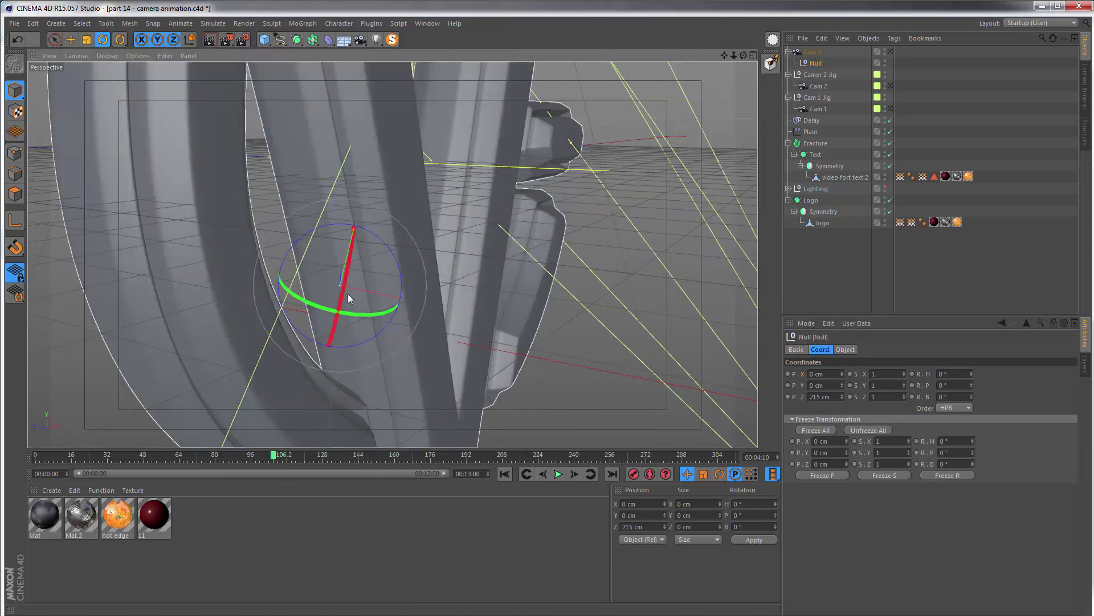
pyautogui.keyDown('alt'); pyautogui.moveTo(349, 293); pyautogui.dragTo(307, 272); pyautogui.keyUp('alt')
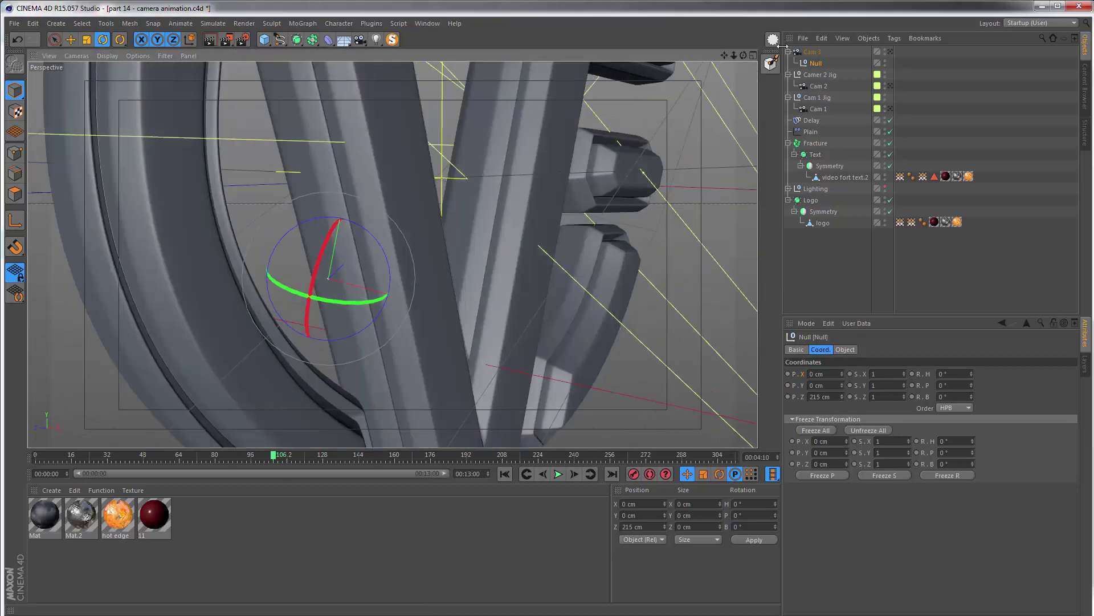
# Check the Cam 3 rig by looking through Cam 3 and the editor camera
pyautogui.click(891, 51)
pyautogui.click(891, 52)
pyautogui.press('space')
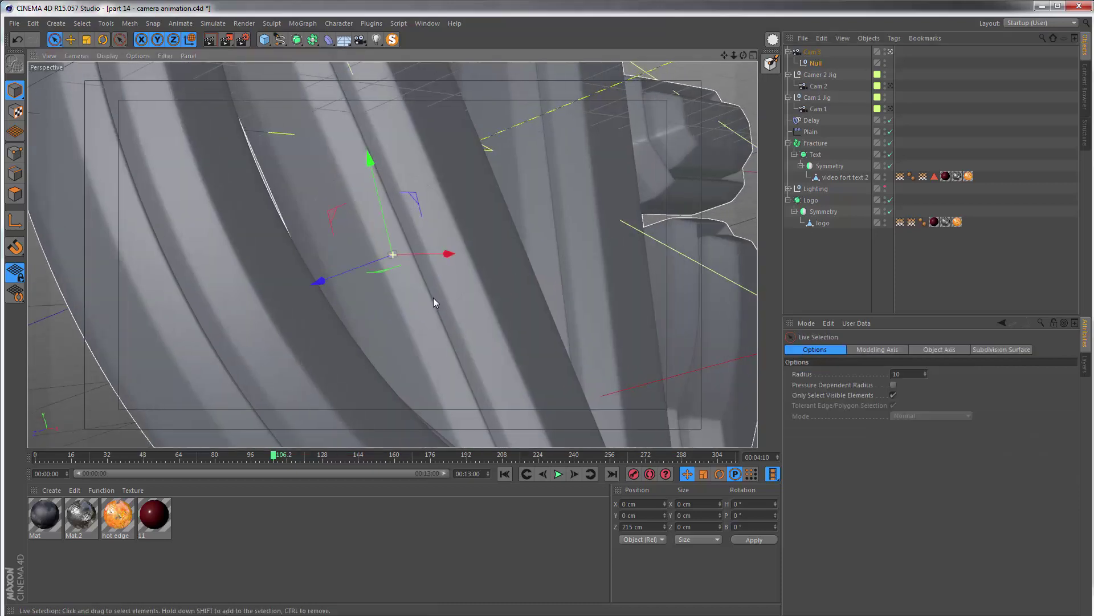
pyautogui.keyDown('alt'); pyautogui.moveTo(409, 266); pyautogui.dragTo(263, 330); pyautogui.keyUp('alt')
pyautogui.click(890, 51)
pyautogui.scroll(-3, 342, 247)
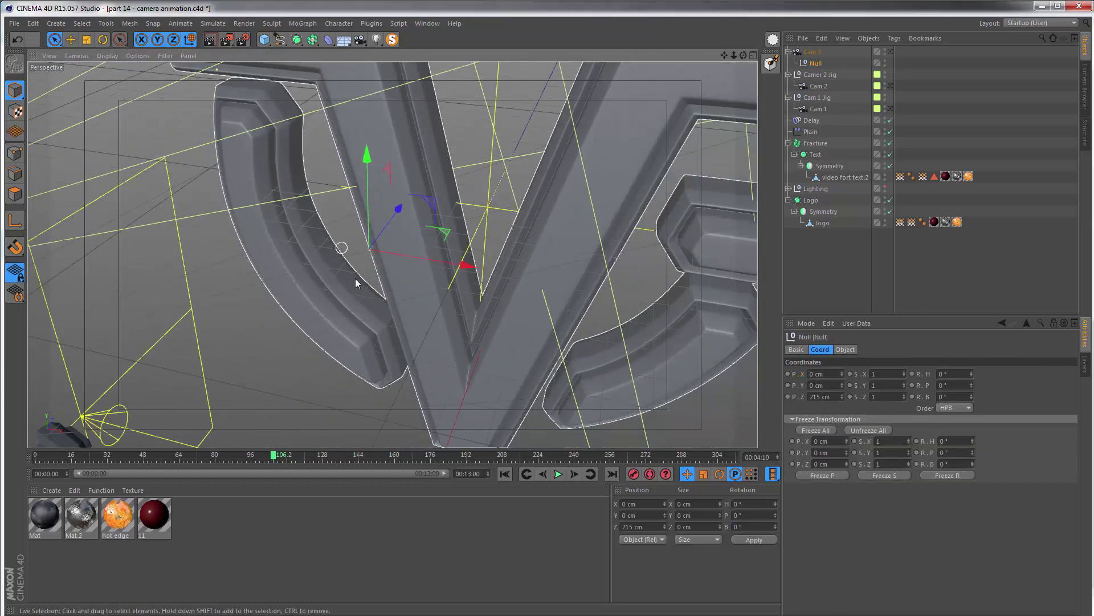
pyautogui.keyDown('alt'); pyautogui.moveTo(364, 300); pyautogui.dragTo(399, 320); pyautogui.keyUp('alt')
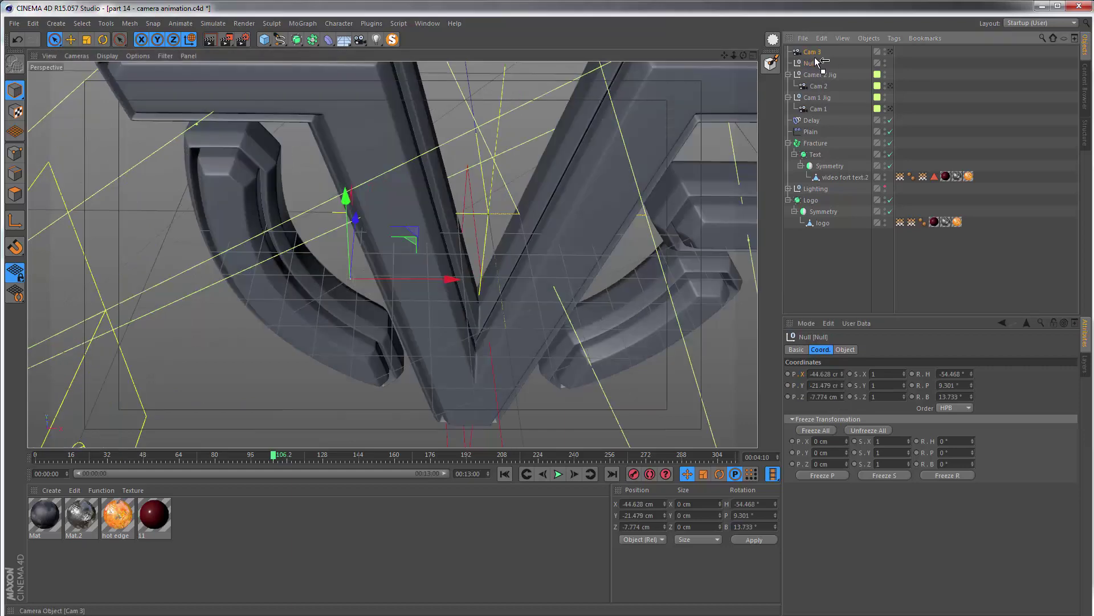
pyautogui.click(890, 64)
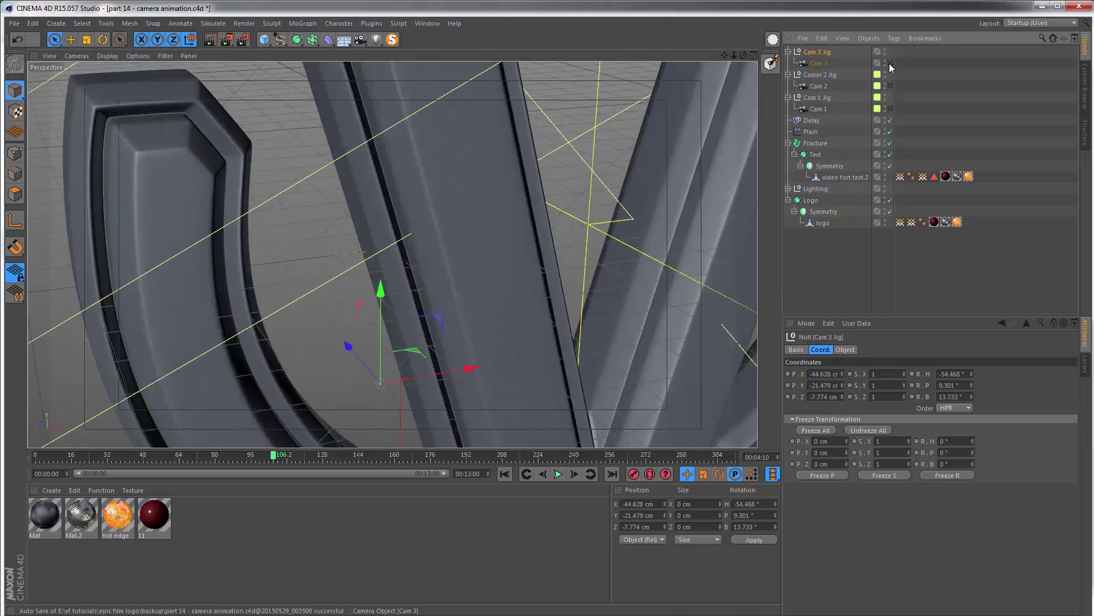
# Record rotation keys only and set the time to frame 96
pyautogui.click(688, 474)
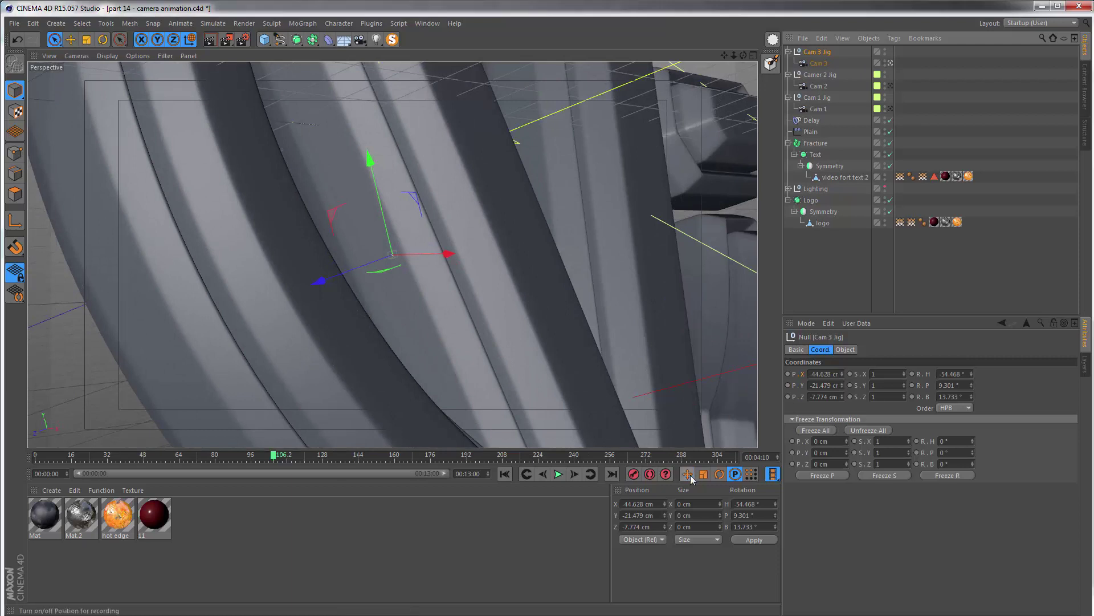
pyautogui.click(720, 473)
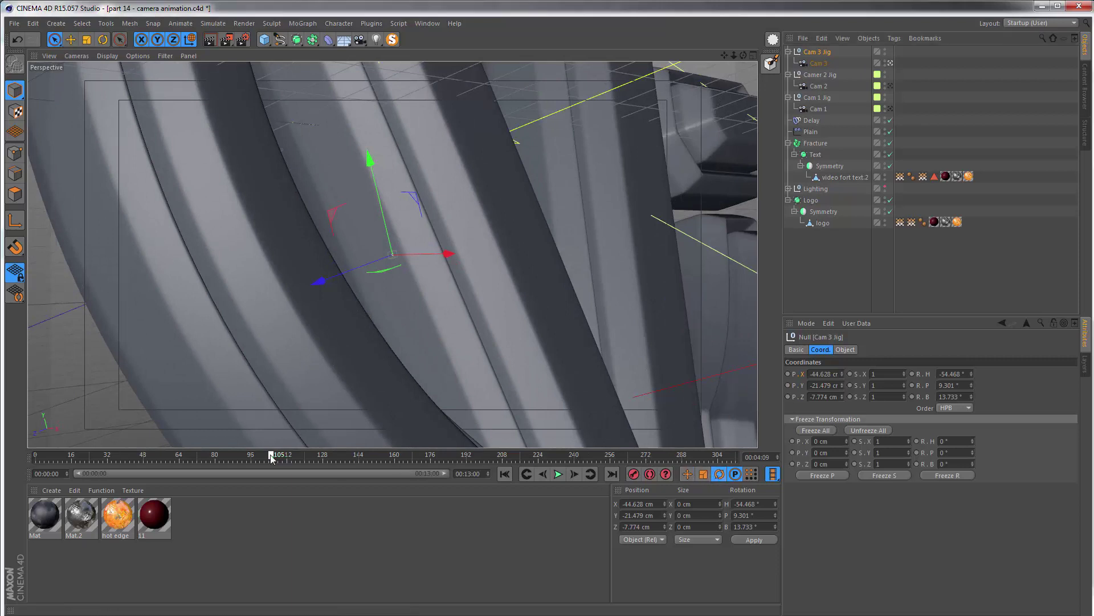
pyautogui.click(254, 468)
pyautogui.click(252, 468)
# Key the jig's rotation at frame 96, then turn it slightly around frame 126
pyautogui.press('r')
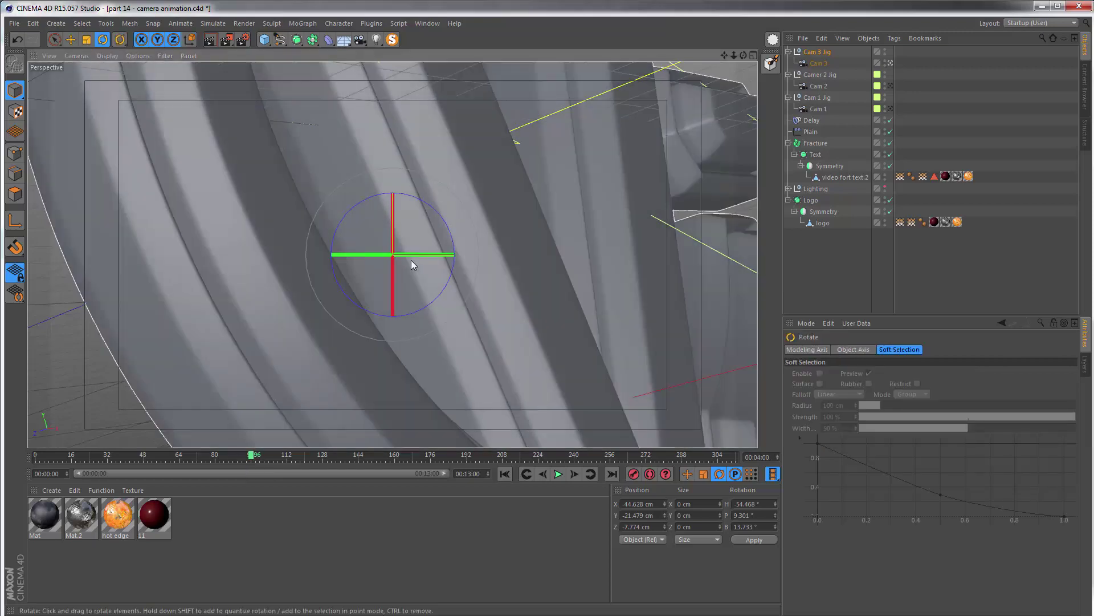
pyautogui.moveTo(412, 255); pyautogui.dragTo(406, 255)
pyautogui.hotkey('ctrl', 'z')
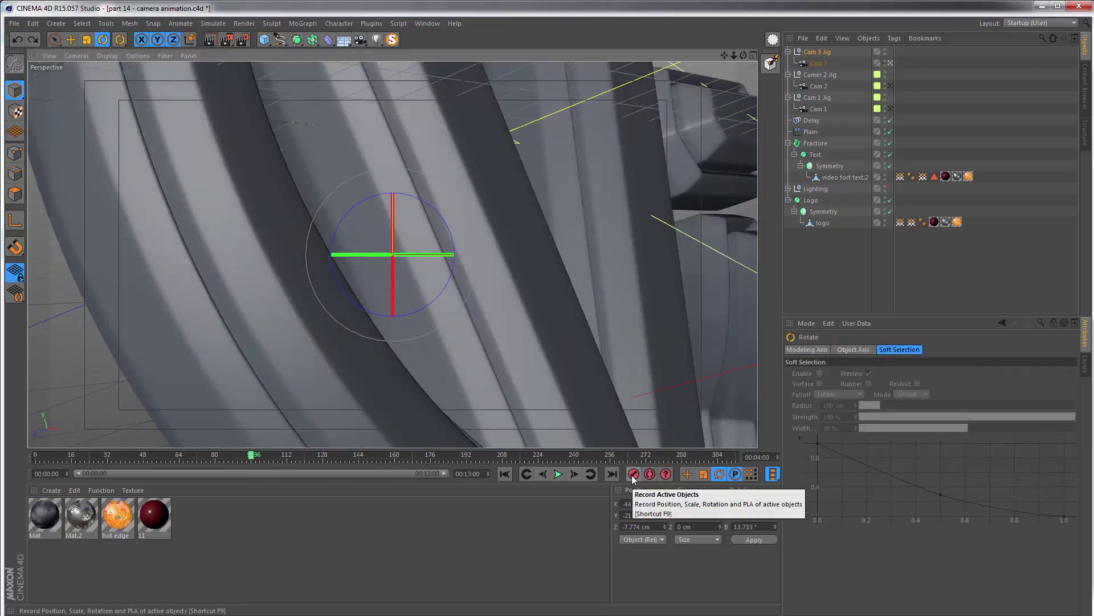
pyautogui.click(633, 475)
pyautogui.moveTo(258, 460); pyautogui.dragTo(329, 464)
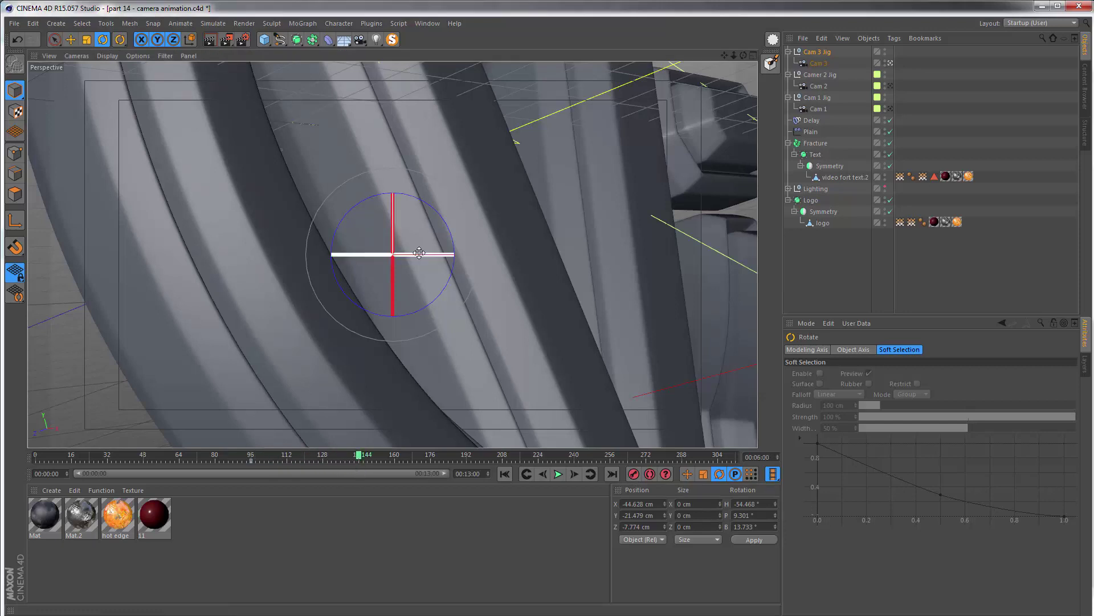
pyautogui.moveTo(420, 253); pyautogui.dragTo(432, 253)
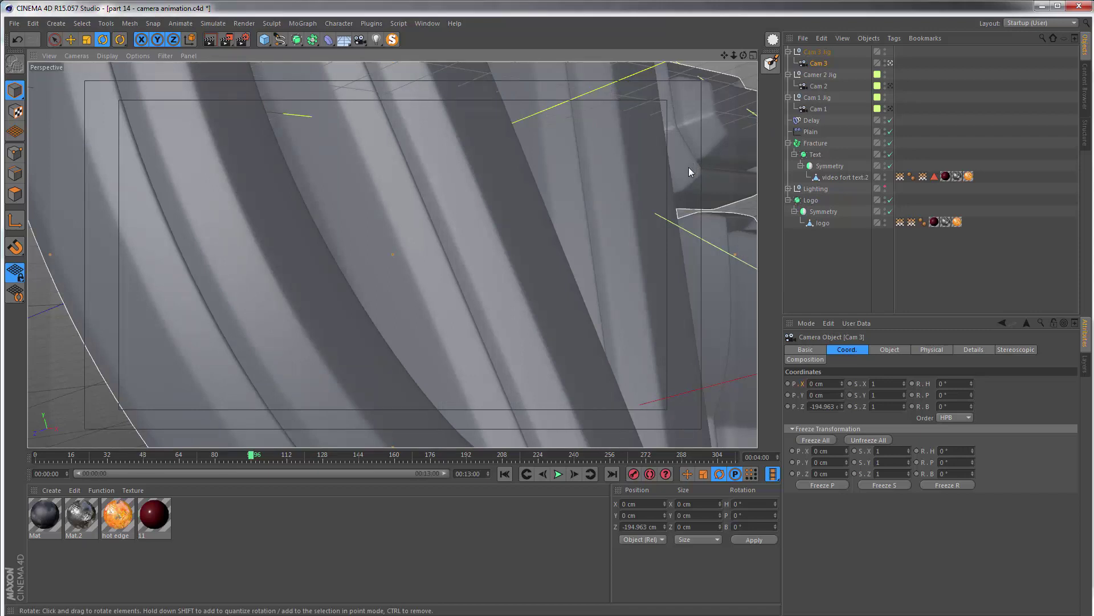
# Set the viewport's view Border Color to red
pyautogui.hotkey('shift', 'v')
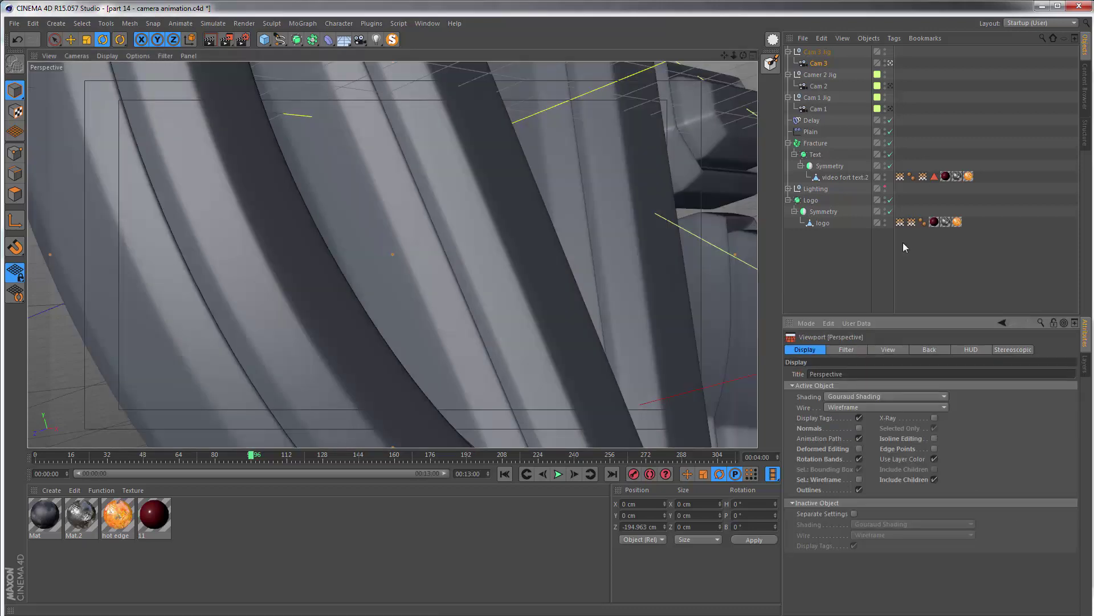
pyautogui.click(884, 349)
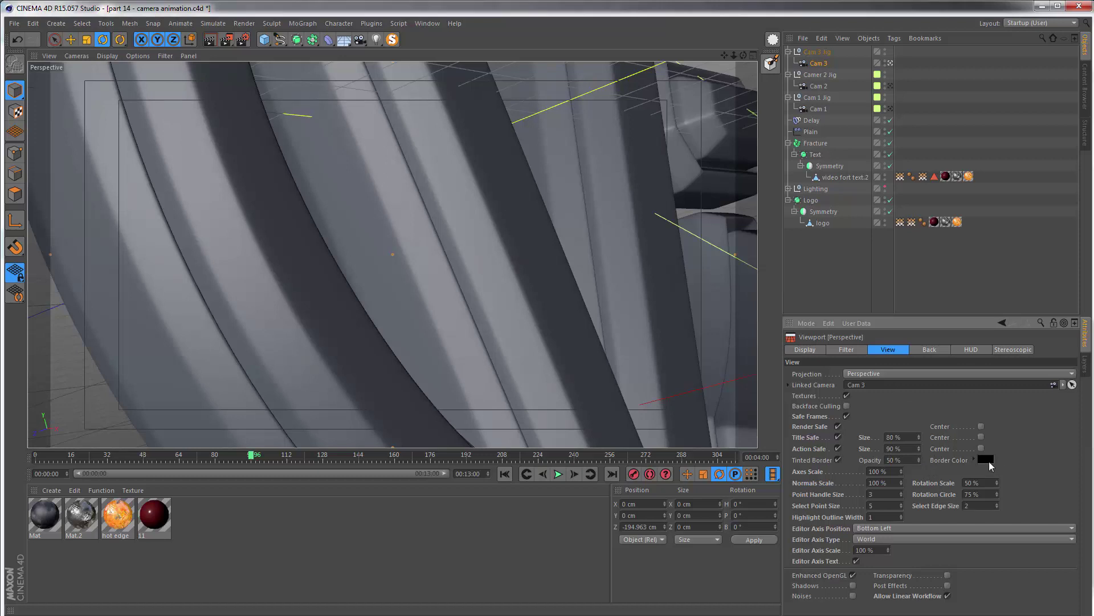
pyautogui.click(990, 463)
pyautogui.moveTo(957, 431); pyautogui.dragTo(973, 405)
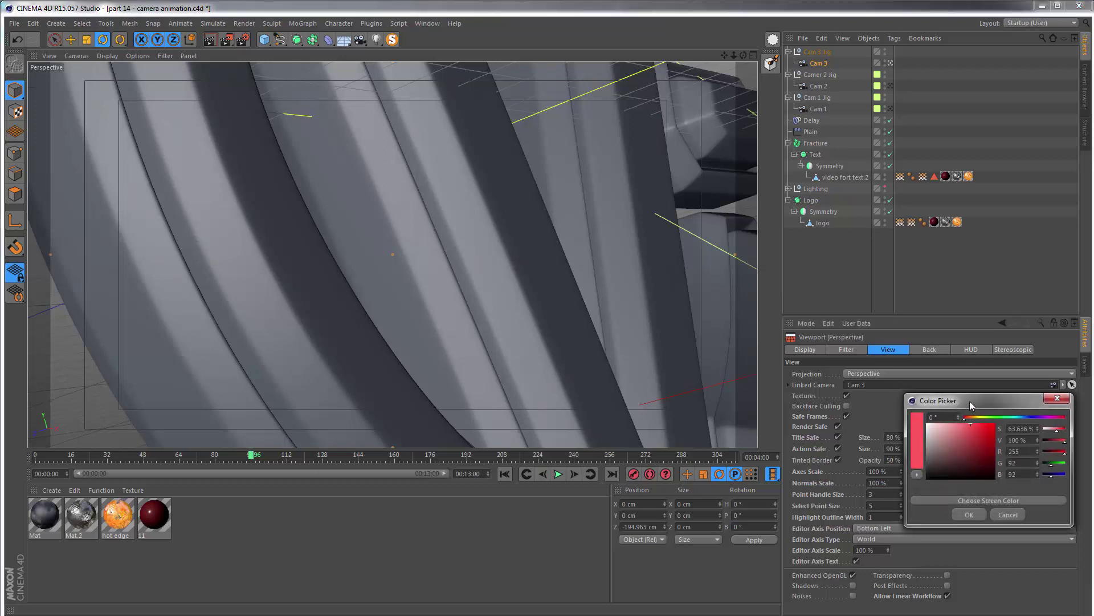
pyautogui.click(969, 515)
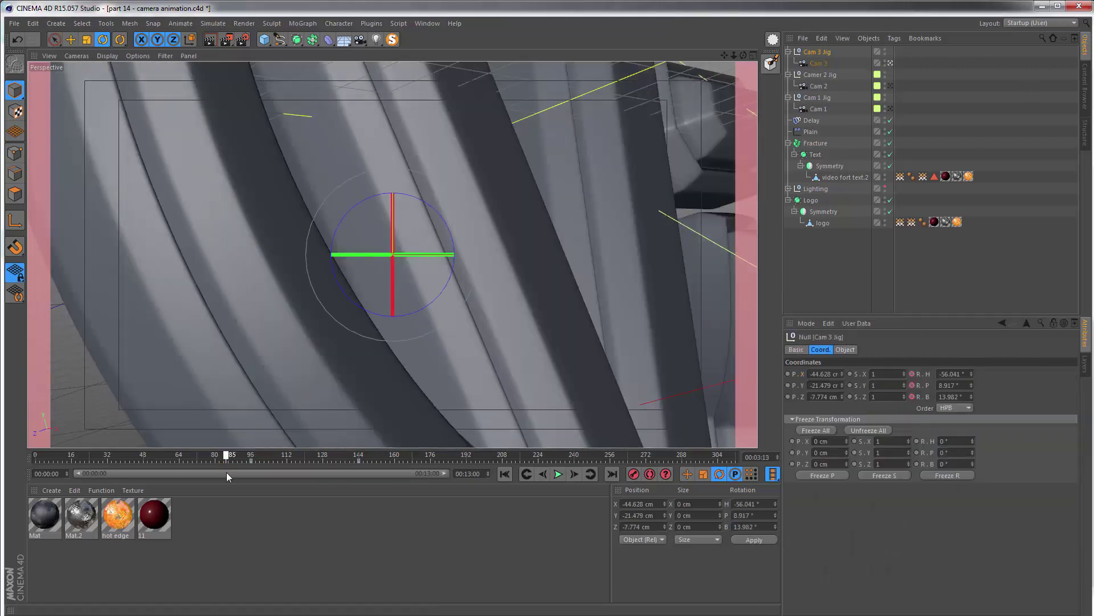
# Scrub to check the pan, then put Cam 3 Jig and Cam 3 on the cameras layer
pyautogui.moveTo(227, 472); pyautogui.dragTo(349, 466)
pyautogui.click(890, 62)
pyautogui.keyDown('alt'); pyautogui.moveTo(392, 189); pyautogui.dragTo(1090, 358); pyautogui.keyUp('alt')
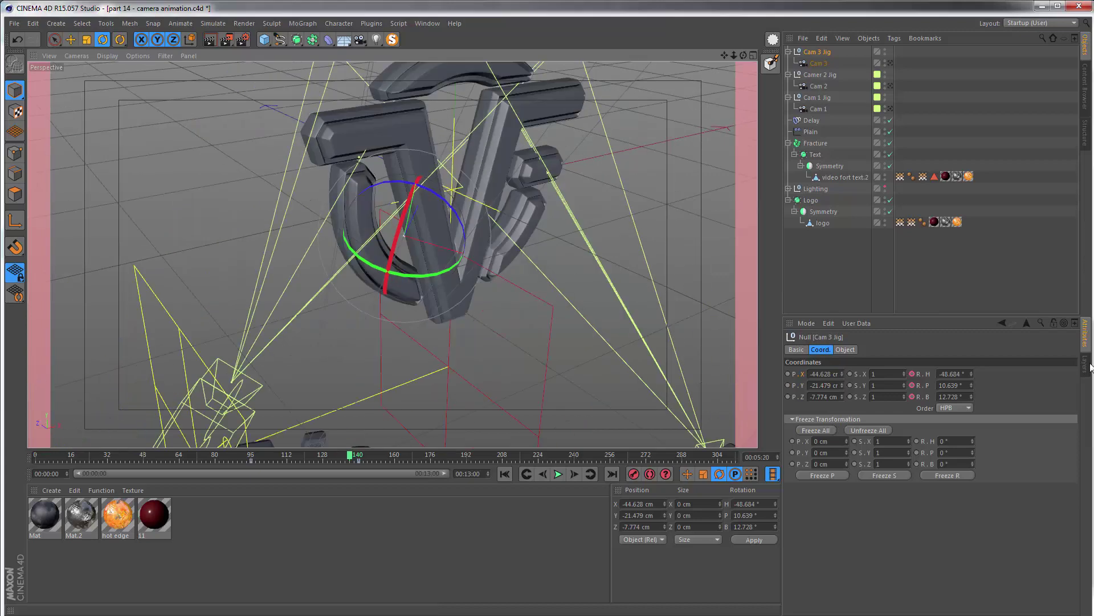
pyautogui.click(1090, 368)
pyautogui.moveTo(817, 52); pyautogui.dragTo(818, 353)
pyautogui.click(427, 24)
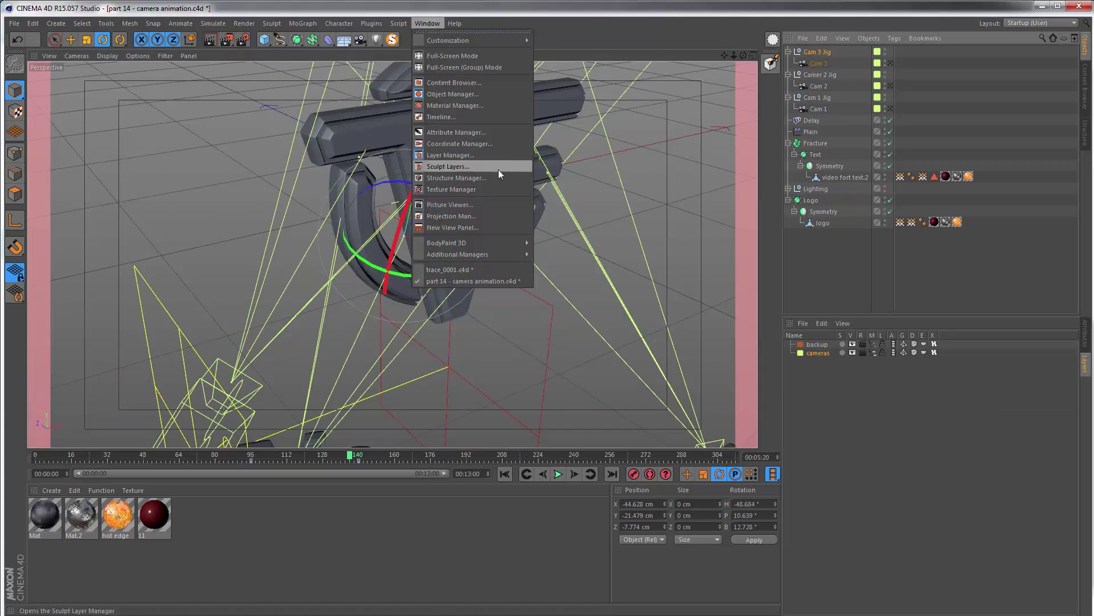
# Play the film-logo reference clip in Windows Media Player, then pause it
pyautogui.click(474, 115)
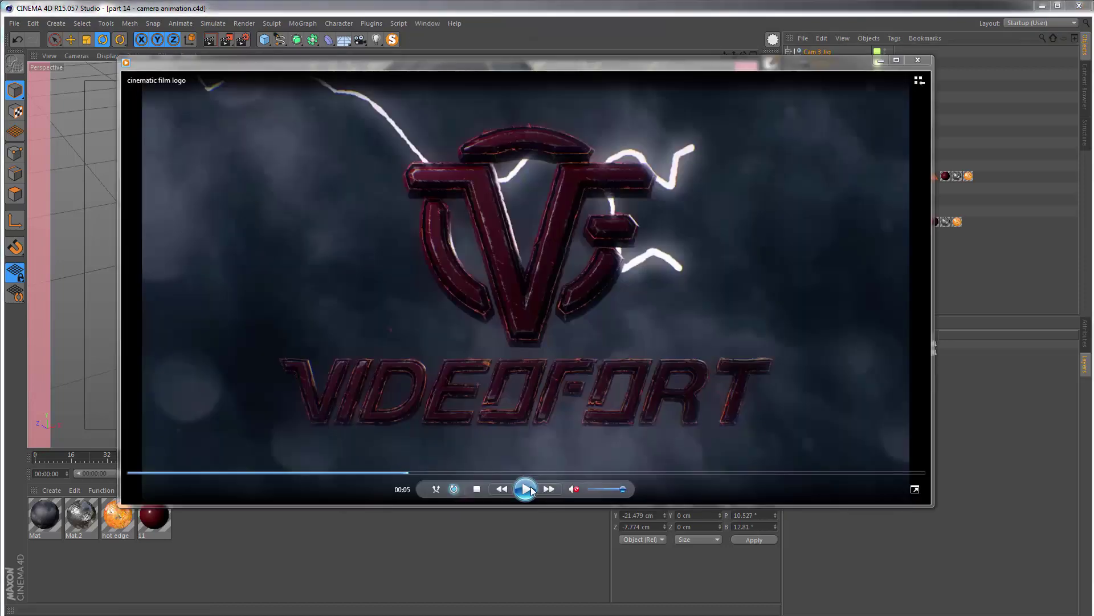
pyautogui.click(528, 491)
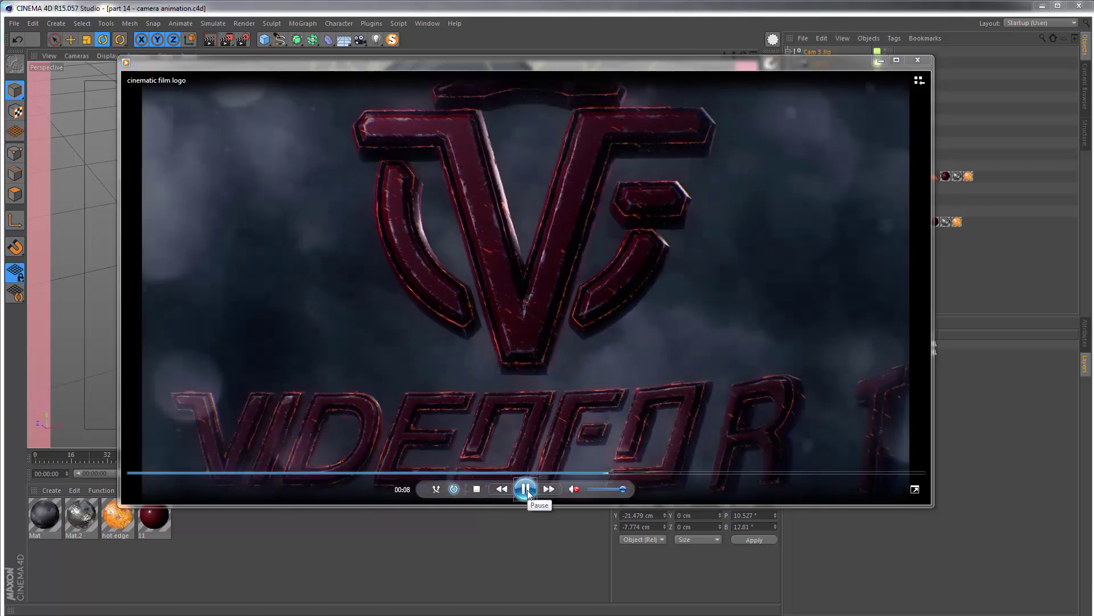
pyautogui.click(526, 489)
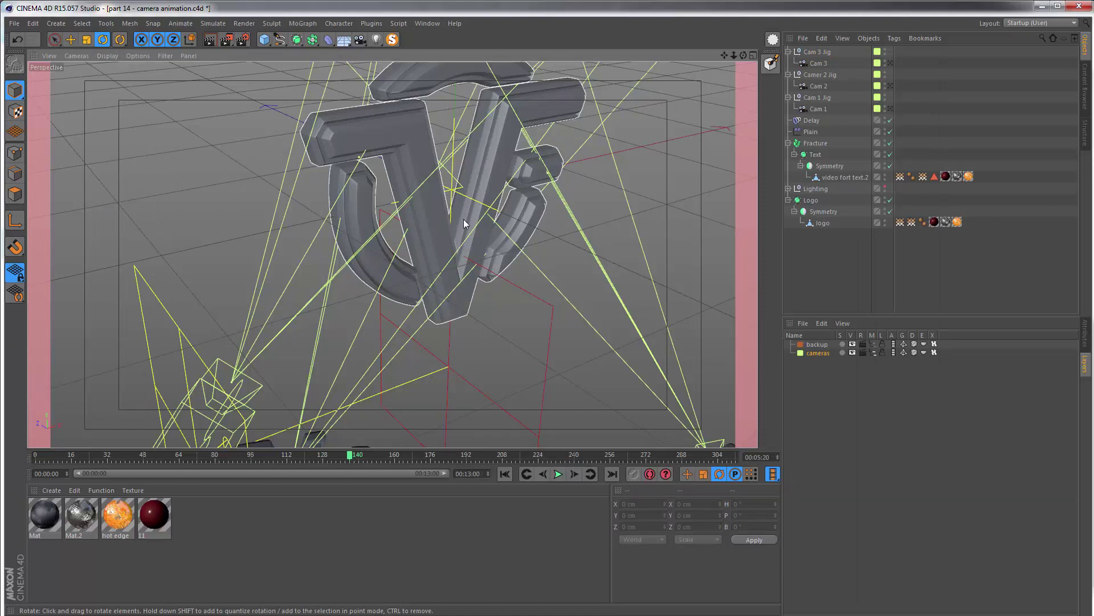
# Frame a close-up of the logo's V and scrub the timeline to frame 302
pyautogui.keyDown('alt'); pyautogui.moveTo(470, 258); pyautogui.dragTo(401, 278); pyautogui.keyUp('alt')
pyautogui.keyDown('alt'); pyautogui.moveTo(401, 278); pyautogui.dragTo(454, 179, button='right'); pyautogui.keyUp('alt')
pyautogui.keyDown('alt'); pyautogui.moveTo(423, 286); pyautogui.dragTo(333, 249); pyautogui.keyUp('alt')
pyautogui.keyDown('alt'); pyautogui.moveTo(331, 249); pyautogui.dragTo(381, 302, button='right'); pyautogui.keyUp('alt')
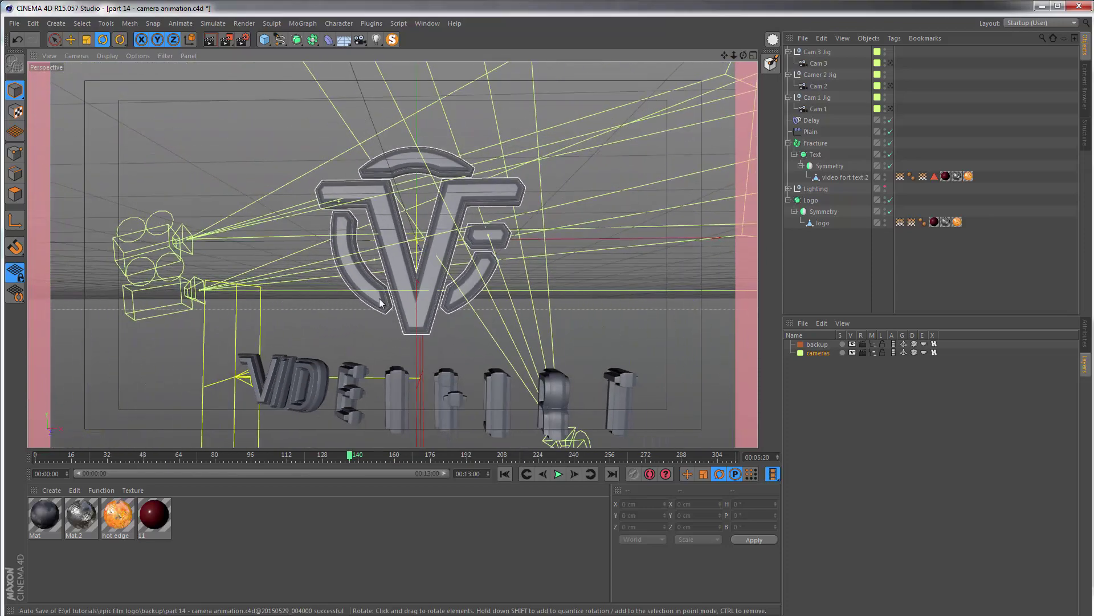
pyautogui.keyDown('alt'); pyautogui.moveTo(380, 302); pyautogui.dragTo(345, 265, button='middle'); pyautogui.keyUp('alt')
pyautogui.keyDown('alt'); pyautogui.moveTo(344, 265); pyautogui.dragTo(389, 270); pyautogui.keyUp('alt')
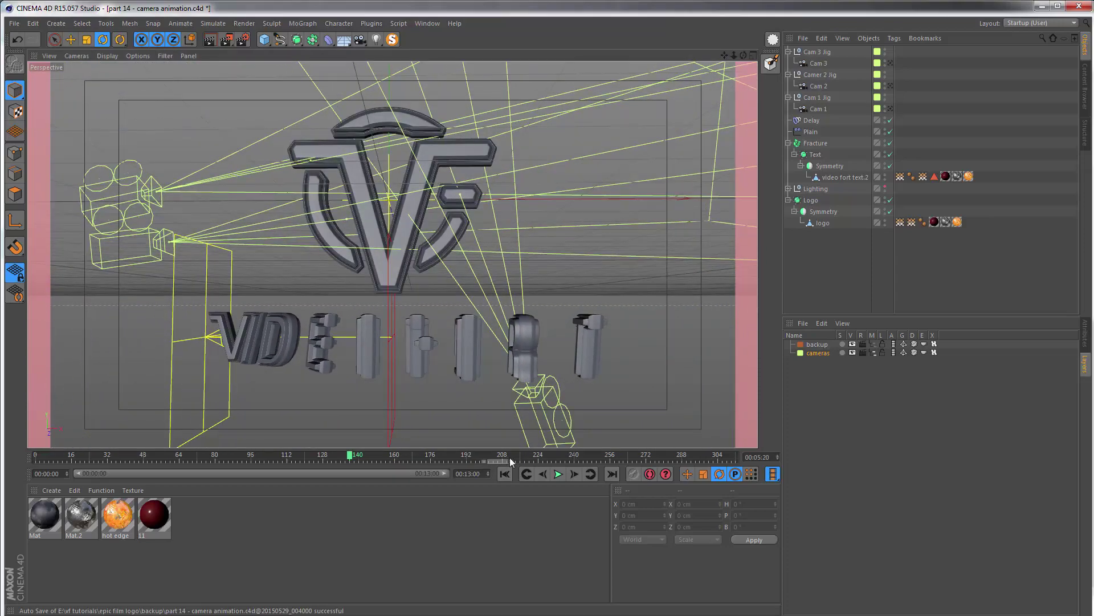
pyautogui.moveTo(513, 456); pyautogui.dragTo(714, 453)
pyautogui.keyDown('alt'); pyautogui.moveTo(359, 254); pyautogui.dragTo(368, 278, button='middle'); pyautogui.keyUp('alt')
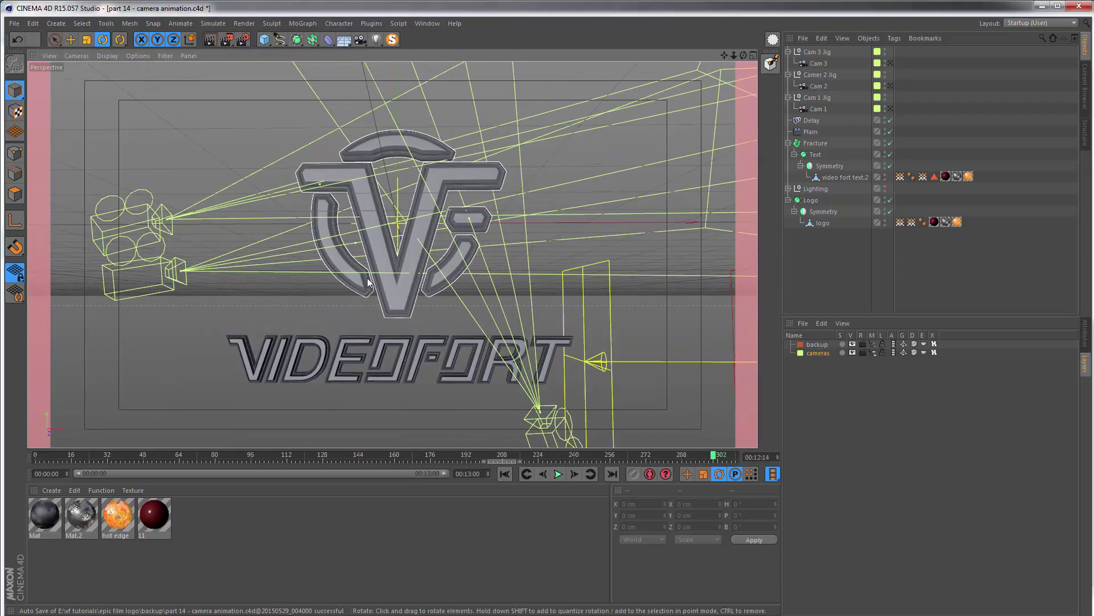
pyautogui.keyDown('alt'); pyautogui.moveTo(368, 281); pyautogui.dragTo(402, 286, button='right'); pyautogui.keyUp('alt')
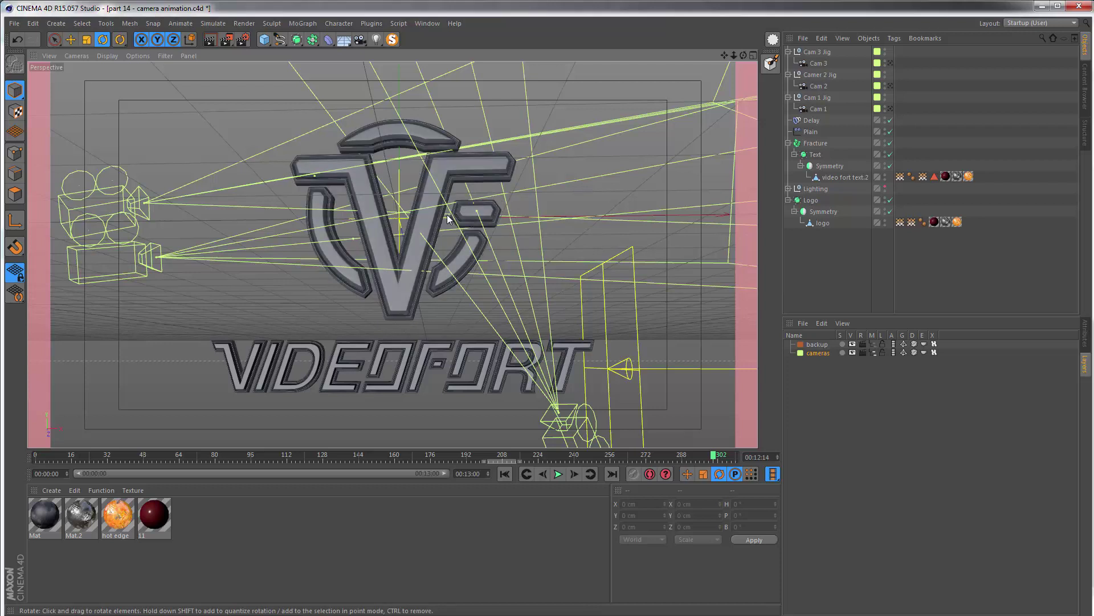
# Undo the last change and add a plain Camera from the camera flyout
pyautogui.hotkey('ctrl', 'z')
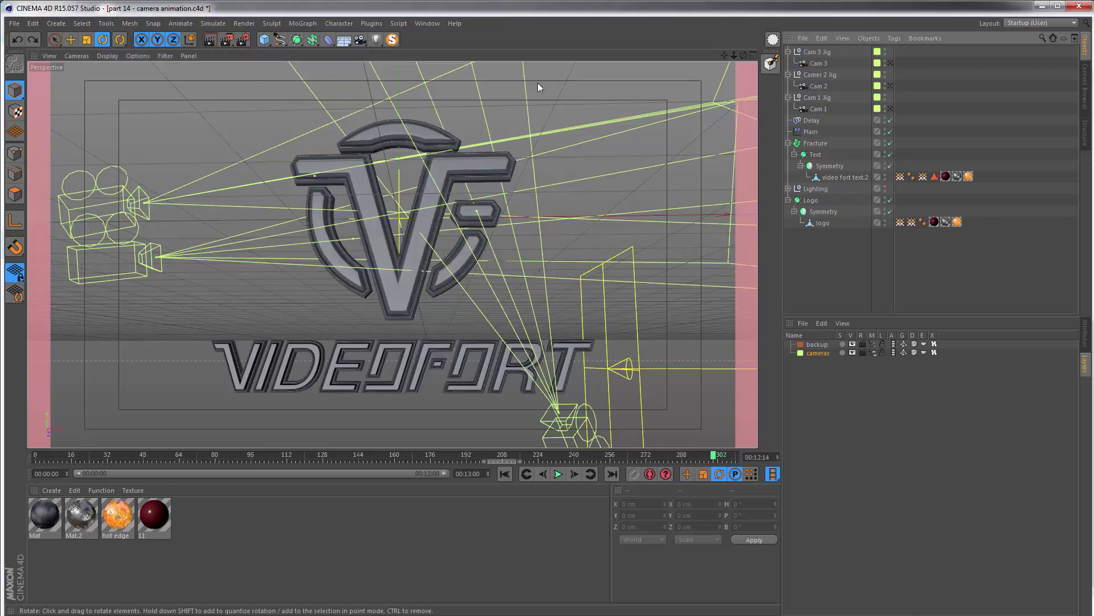
pyautogui.click(359, 40)
pyautogui.click(401, 56)
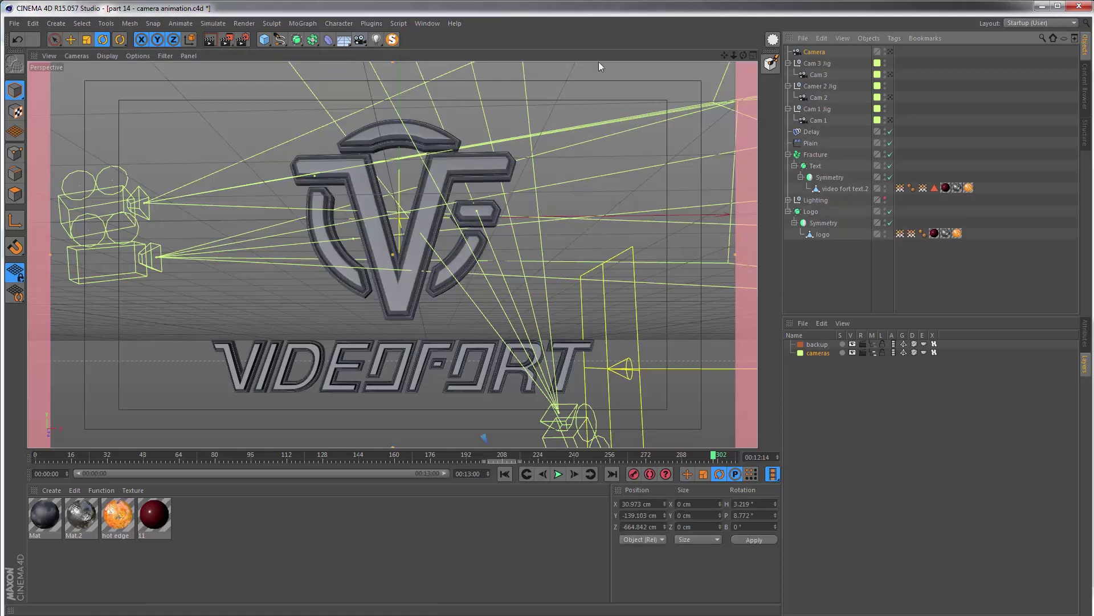
# Rename the new camera 'Cam 4 1' and give it the Portrait 80 mm focal length
pyautogui.doubleClick(812, 52)
pyautogui.write('Cam')
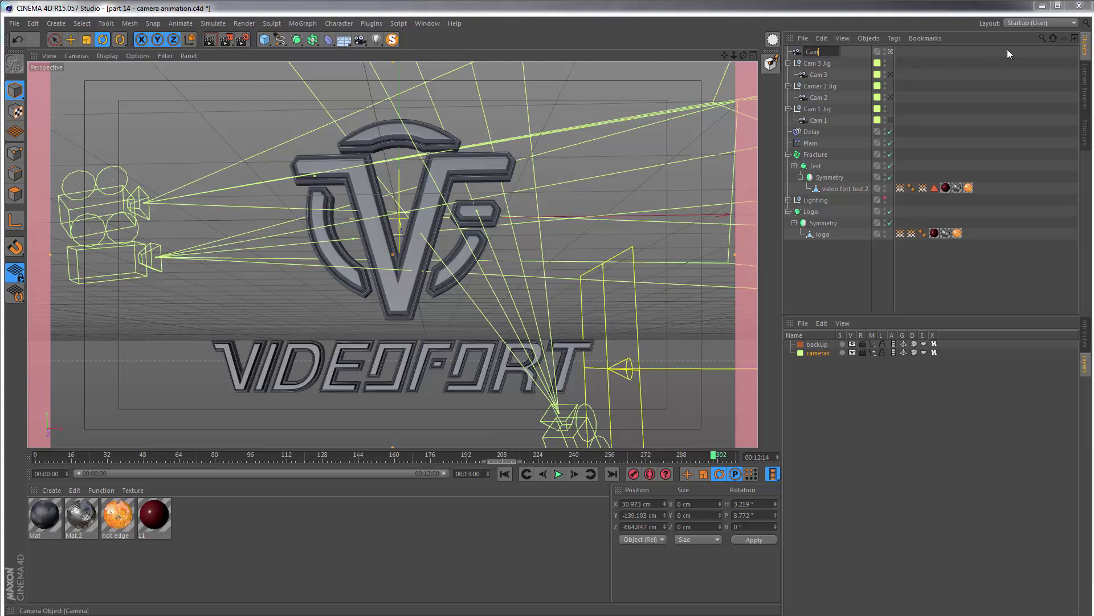
pyautogui.write(' 4 1')
pyautogui.press('Return')
pyautogui.click(1084, 334)
pyautogui.click(890, 350)
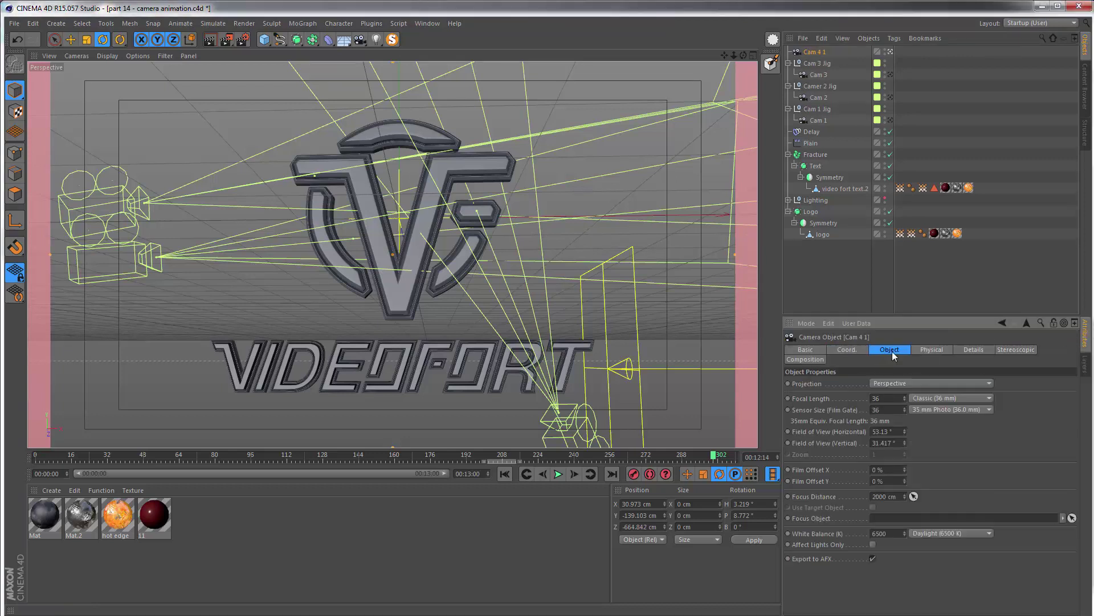
pyautogui.click(918, 397)
pyautogui.click(935, 466)
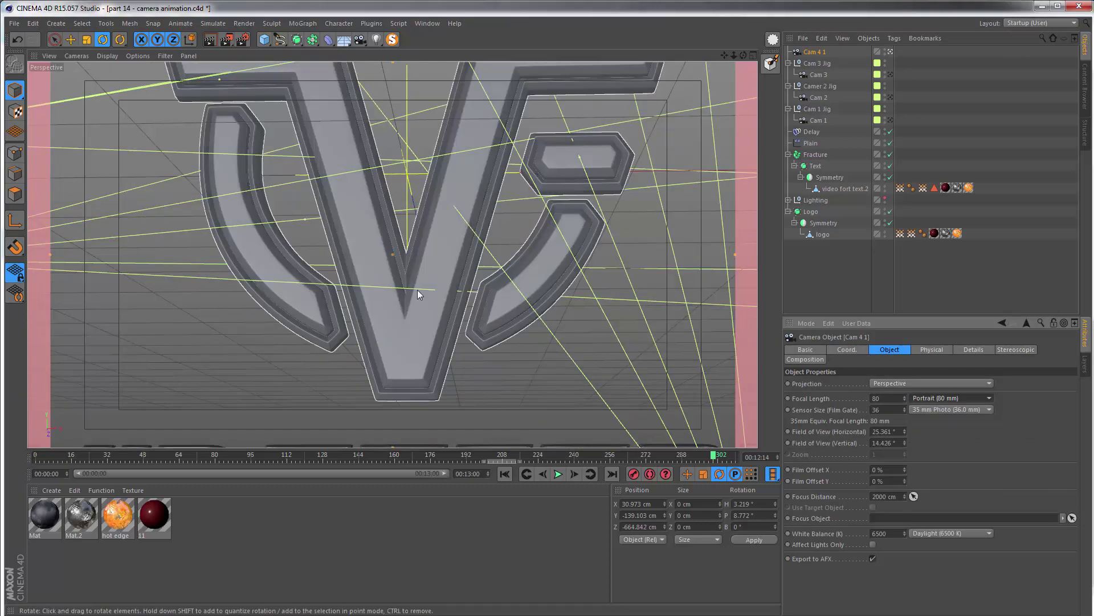
pyautogui.keyDown('alt'); pyautogui.moveTo(416, 289); pyautogui.dragTo(569, 167, button='right'); pyautogui.keyUp('alt')
pyautogui.keyDown('alt'); pyautogui.moveTo(439, 288); pyautogui.dragTo(373, 256); pyautogui.keyUp('alt')
# Duplicate it as 'Cam 4 2' and frame the whole logo and VIDEOFORT text
pyautogui.keyDown('ctrl'); pyautogui.moveTo(818, 53); pyautogui.dragTo(823, 58); pyautogui.keyUp('ctrl')
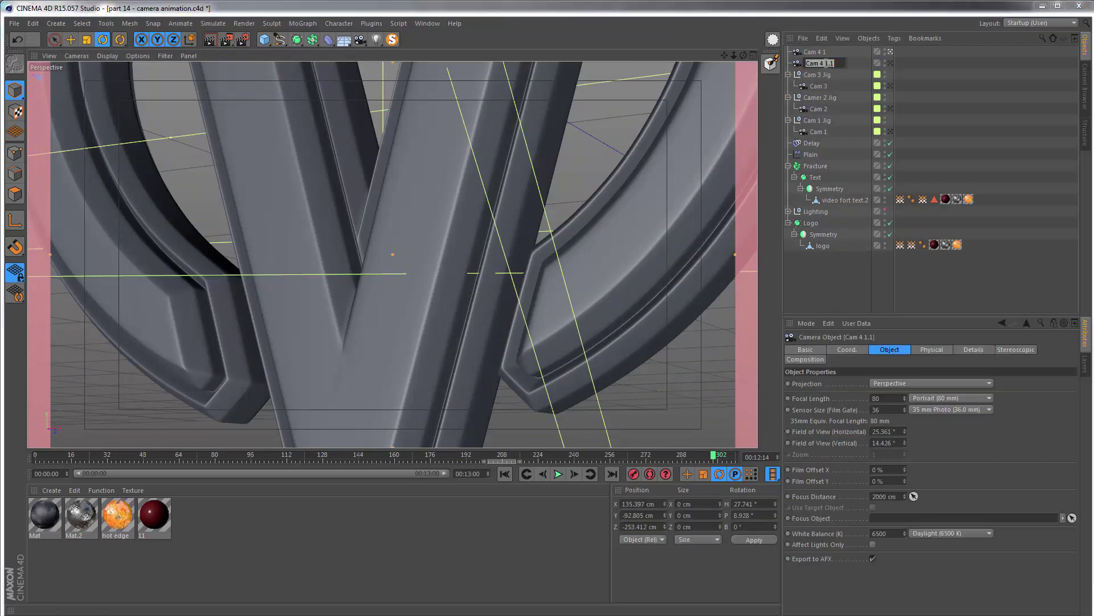
pyautogui.doubleClick(833, 63)
pyautogui.write('2')
pyautogui.press('Return')
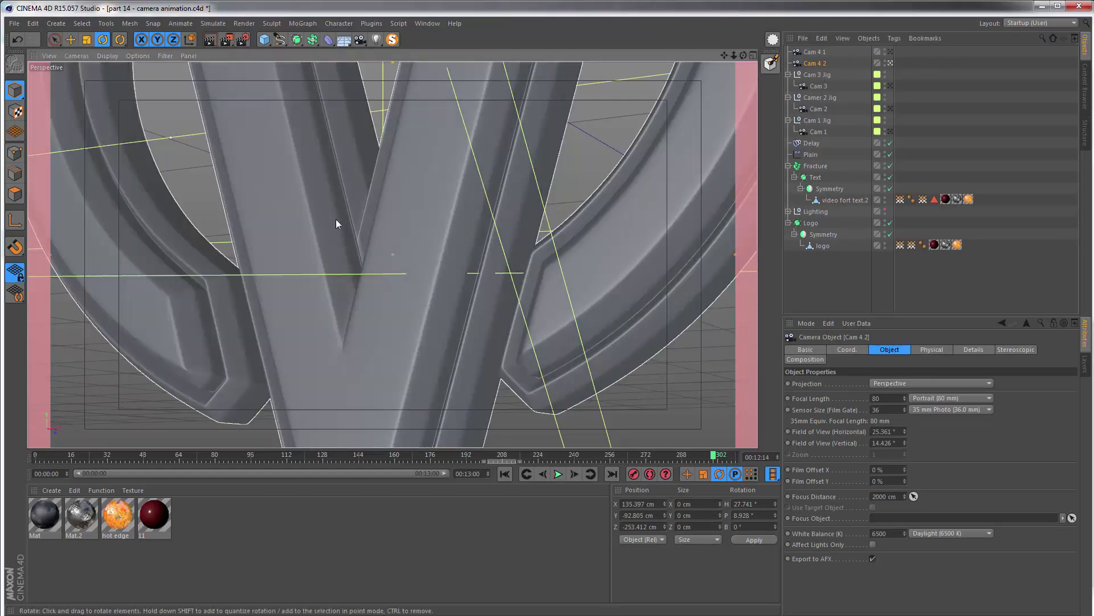
pyautogui.keyDown('alt'); pyautogui.moveTo(336, 219); pyautogui.dragTo(449, 229); pyautogui.keyUp('alt')
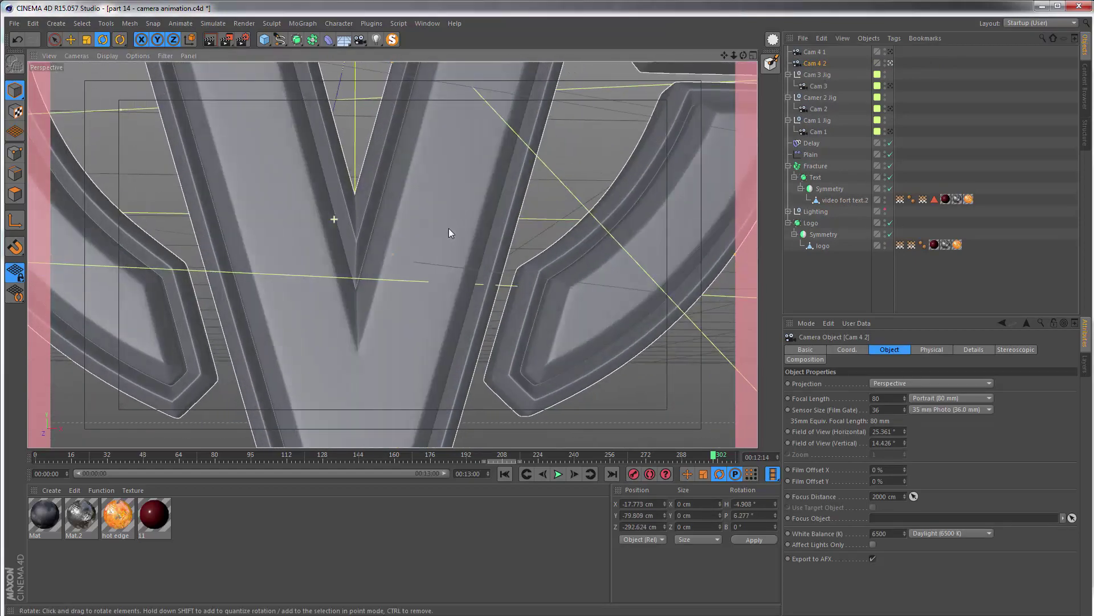
pyautogui.keyDown('alt'); pyautogui.moveTo(406, 229); pyautogui.dragTo(269, 241, button='right'); pyautogui.keyUp('alt')
pyautogui.keyDown('alt'); pyautogui.moveTo(269, 246); pyautogui.dragTo(372, 255); pyautogui.keyUp('alt')
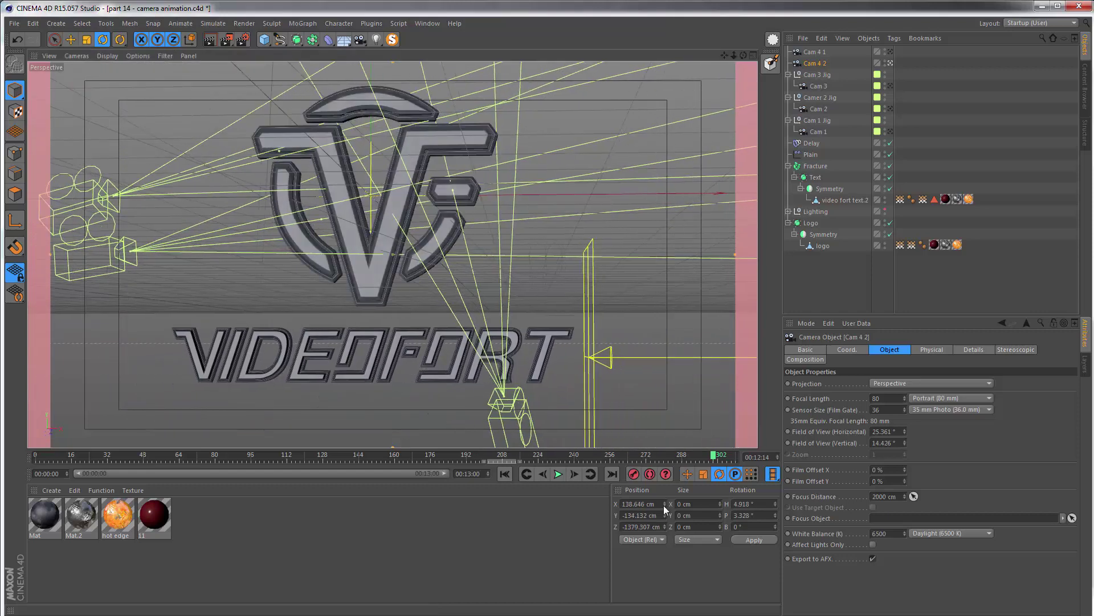
# Zero Cam 4 2's X position, heading and pitch, then adjust the view
pyautogui.write('0')
pyautogui.press('Return')
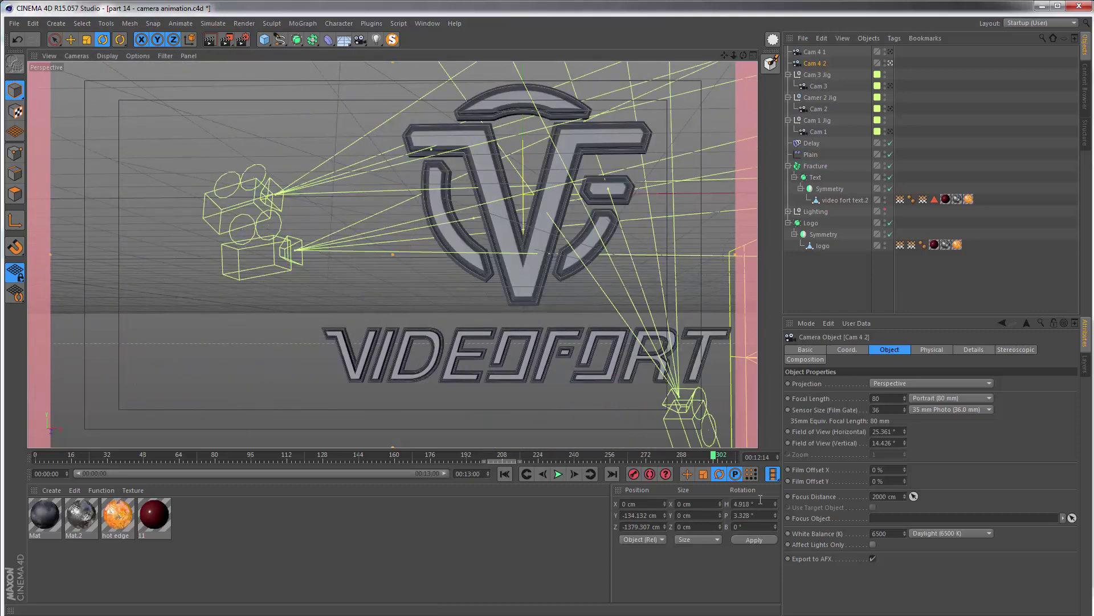
pyautogui.doubleClick(751, 504)
pyautogui.write('0')
pyautogui.press('Return')
pyautogui.write('0')
pyautogui.press('Return')
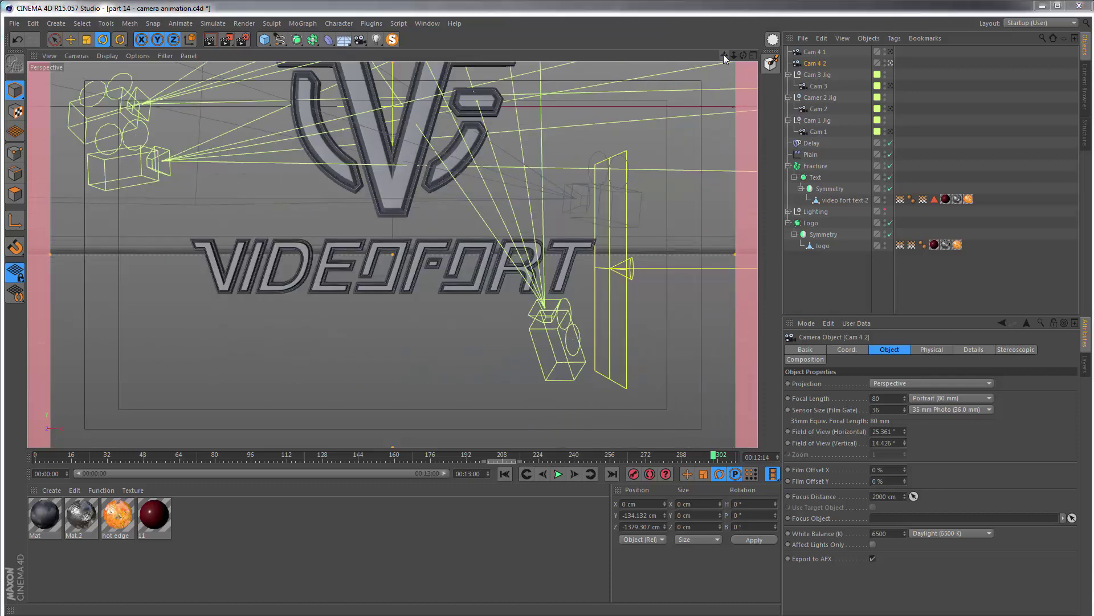
pyautogui.moveTo(724, 56); pyautogui.dragTo(727, 155)
pyautogui.moveTo(726, 91); pyautogui.dragTo(723, 54)
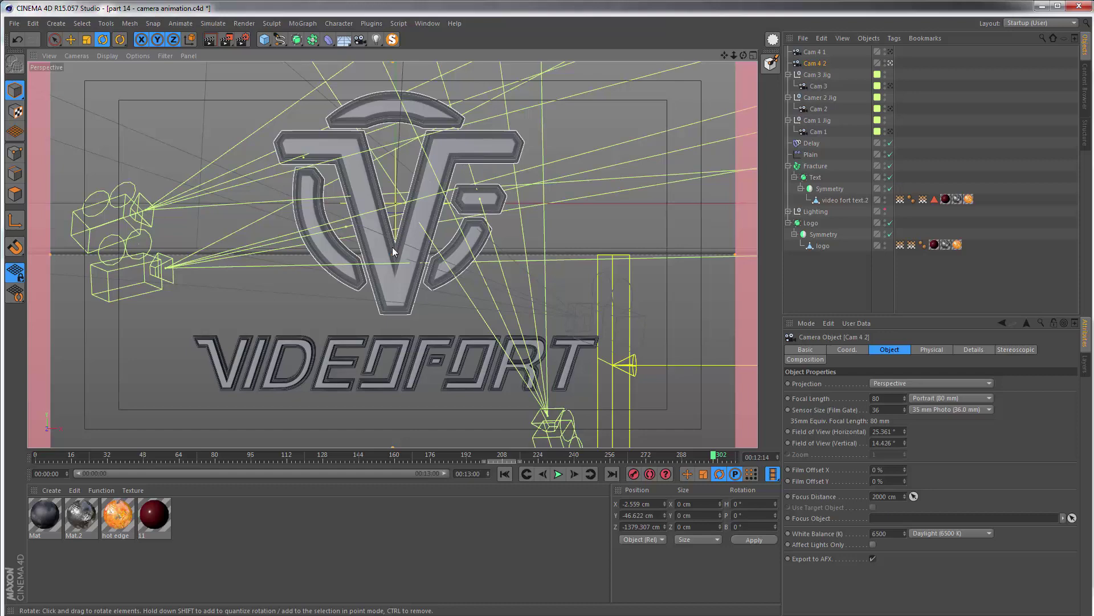
pyautogui.keyDown('alt'); pyautogui.moveTo(392, 250); pyautogui.dragTo(389, 218); pyautogui.keyUp('alt')
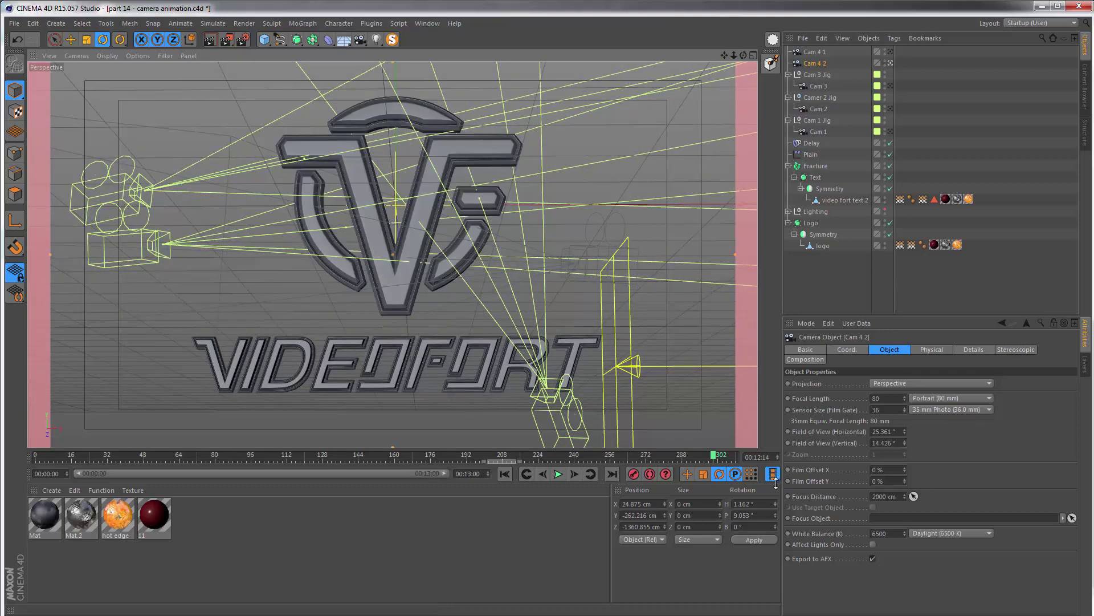
# Set the heading to 0° and pitch to 11°, then recenter the logo
pyautogui.doubleClick(752, 503)
pyautogui.write('0')
pyautogui.press('Tab')
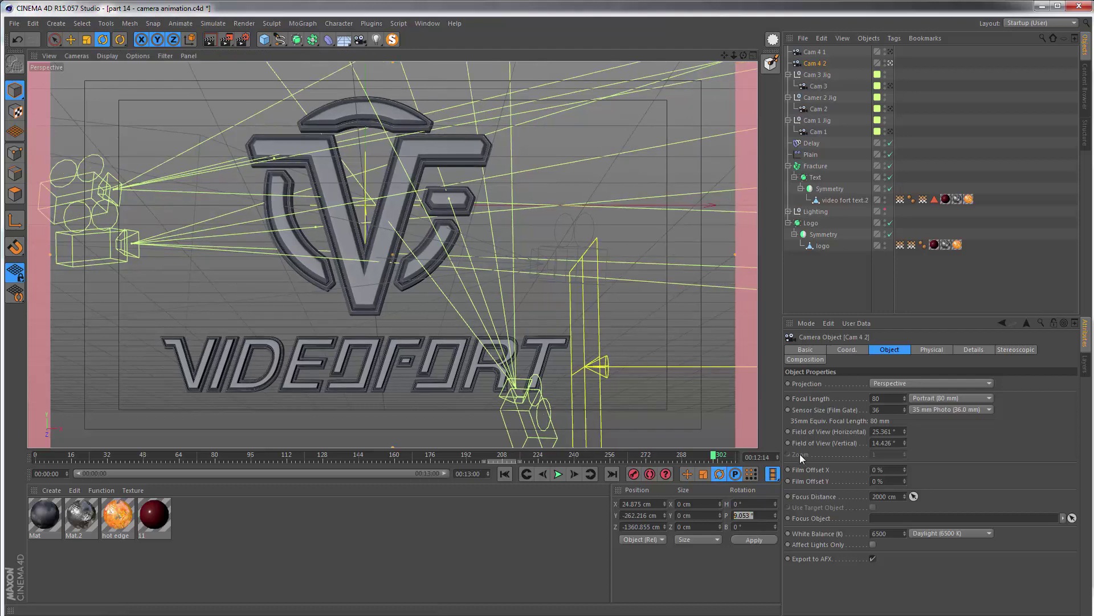
pyautogui.write('11')
pyautogui.press('Return')
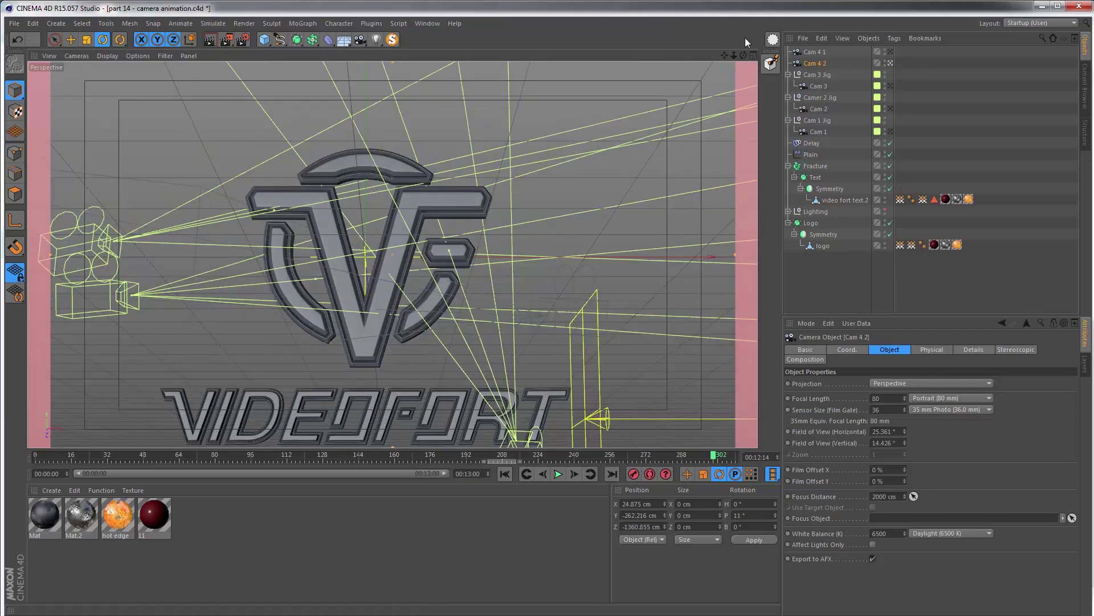
pyautogui.moveTo(724, 55); pyautogui.dragTo(703, 74)
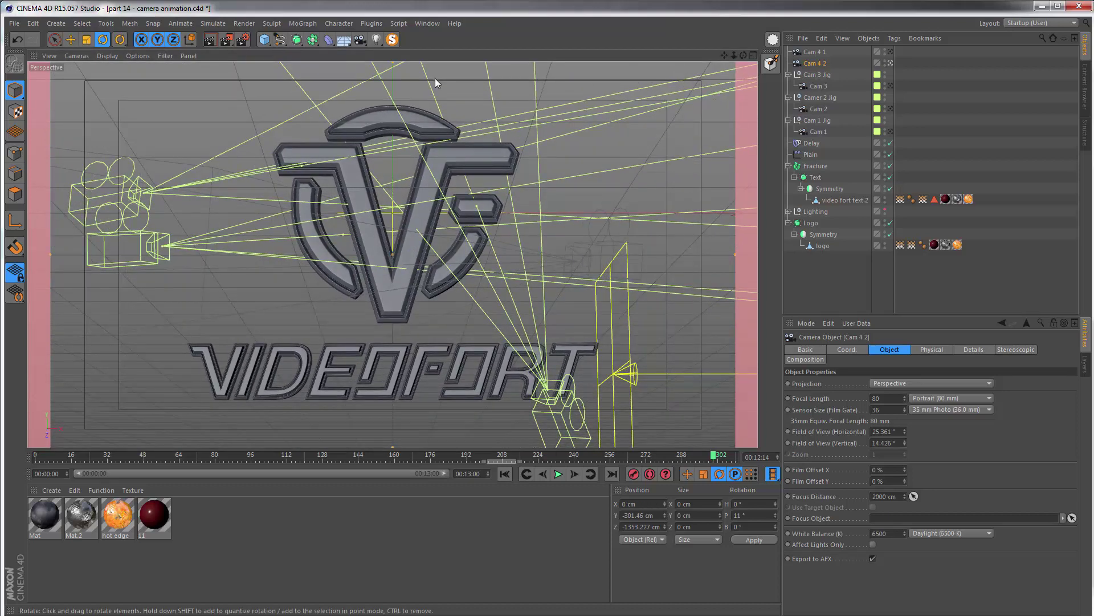
pyautogui.click(888, 65)
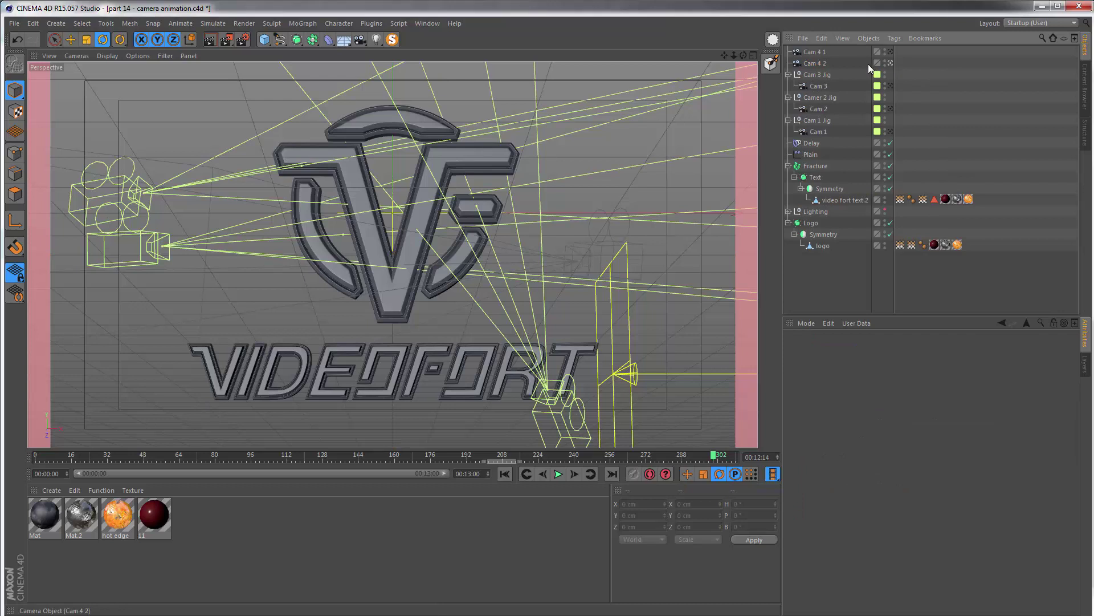
# Create a Camera Morph from the selected Cam 4 1 and Cam 4 2
pyautogui.click(822, 51)
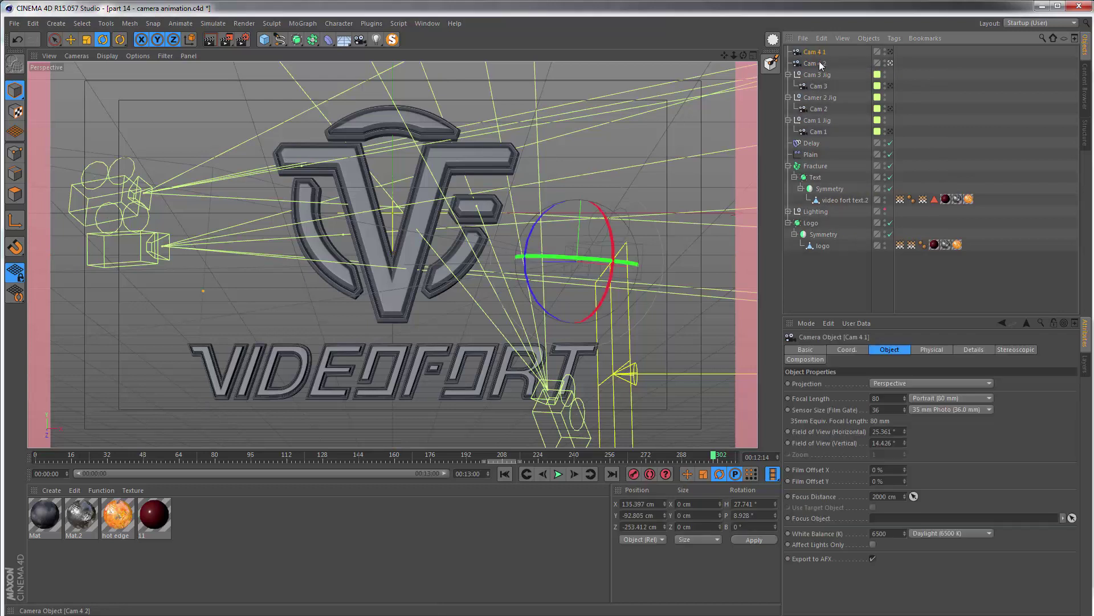
pyautogui.keyDown('ctrl'); pyautogui.click(819, 63); pyautogui.keyUp('ctrl')
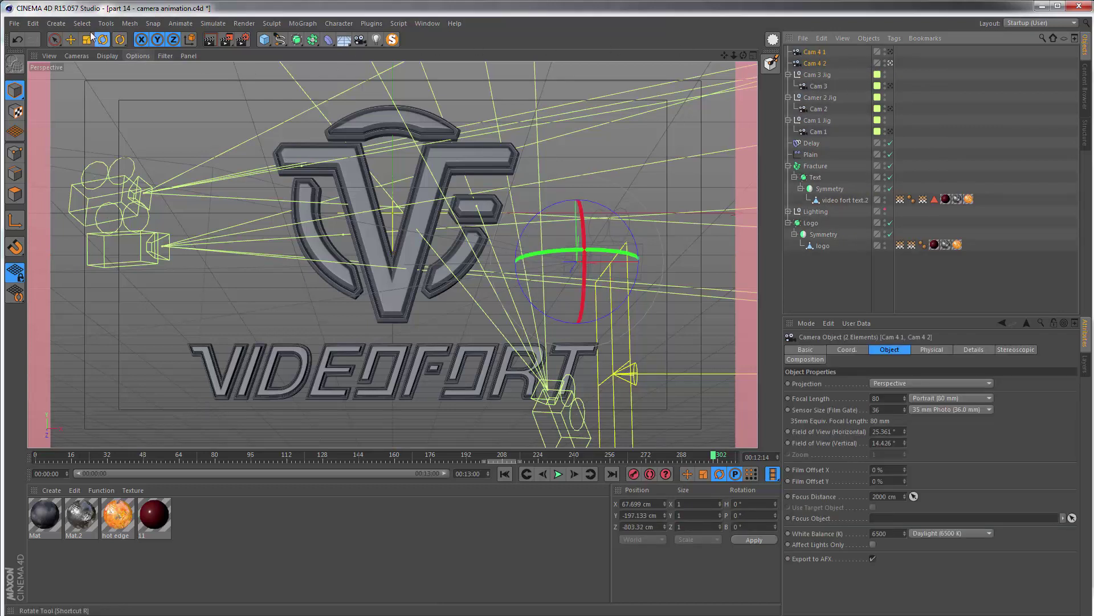
pyautogui.click(56, 24)
pyautogui.moveTo(66, 135)
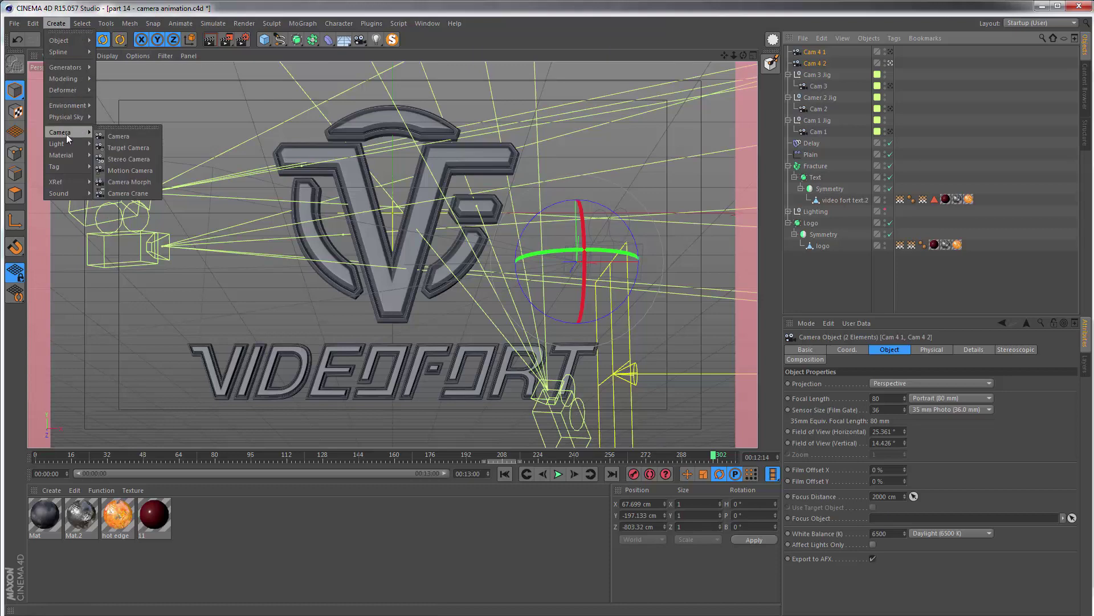
pyautogui.click(138, 182)
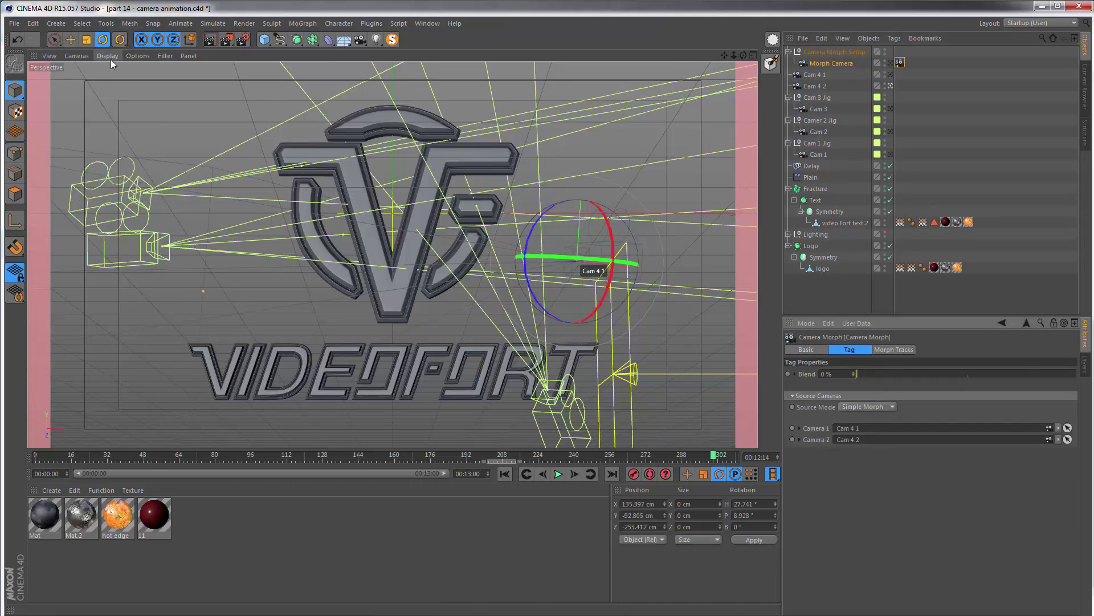
# Switch the viewport to textured shading and view the logo from a higher angle
pyautogui.click(110, 56)
pyautogui.click(161, 203)
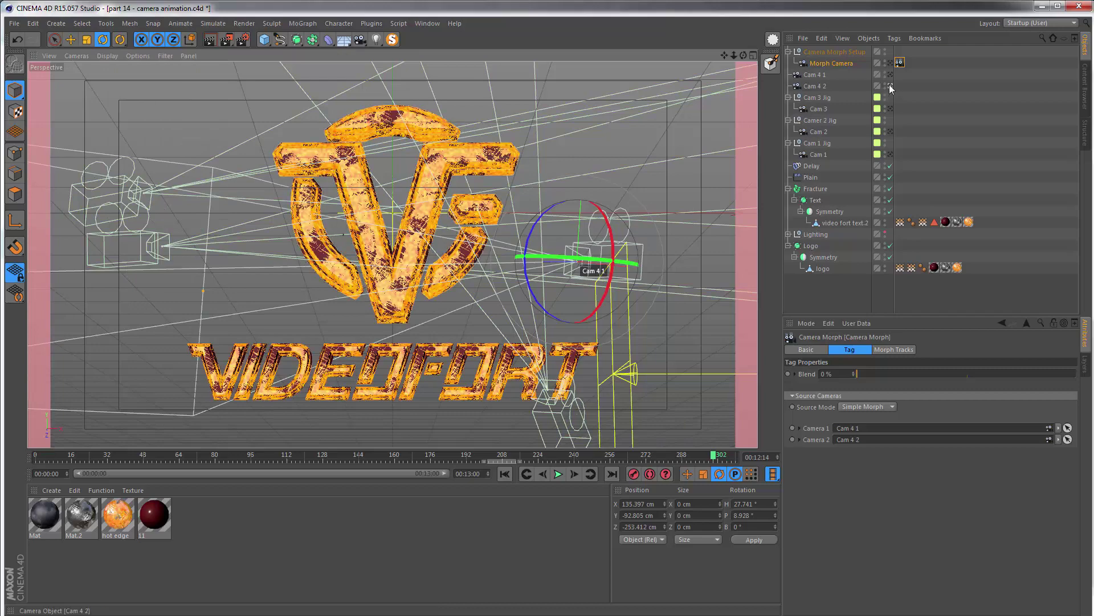
pyautogui.click(890, 85)
pyautogui.keyDown('alt'); pyautogui.moveTo(437, 174); pyautogui.dragTo(289, 234); pyautogui.keyUp('alt')
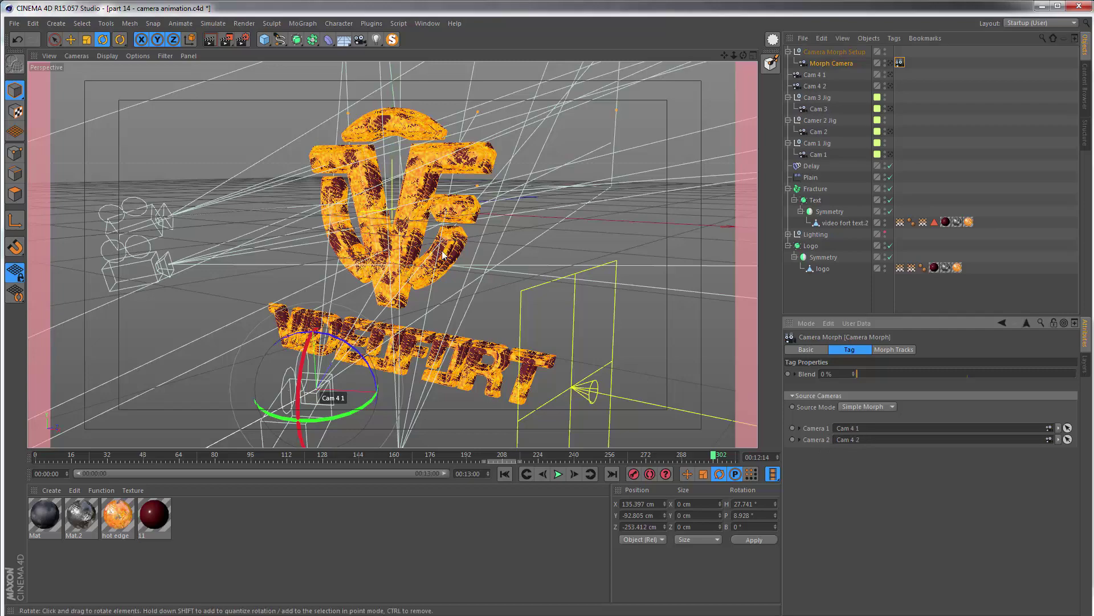
# Pull back to show both cameras and drag the morph Blend to about 49.5%
pyautogui.keyDown('alt'); pyautogui.moveTo(375, 263); pyautogui.dragTo(220, 330, button='right'); pyautogui.keyUp('alt')
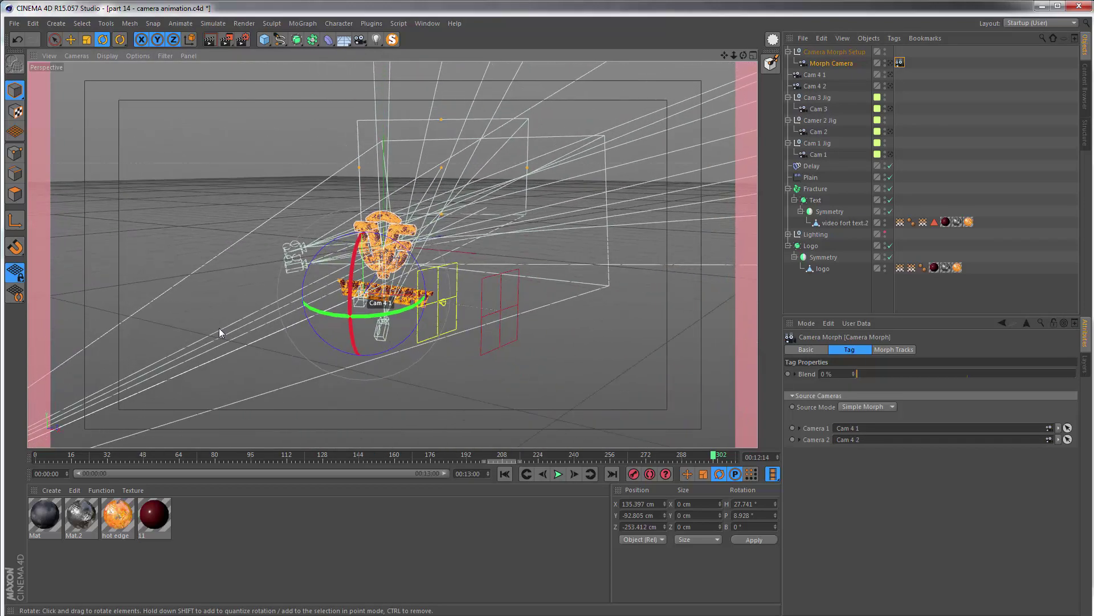
pyautogui.keyDown('alt'); pyautogui.moveTo(300, 306); pyautogui.dragTo(447, 227, button='middle'); pyautogui.keyUp('alt')
pyautogui.keyDown('alt'); pyautogui.moveTo(446, 227); pyautogui.dragTo(456, 222); pyautogui.keyUp('alt')
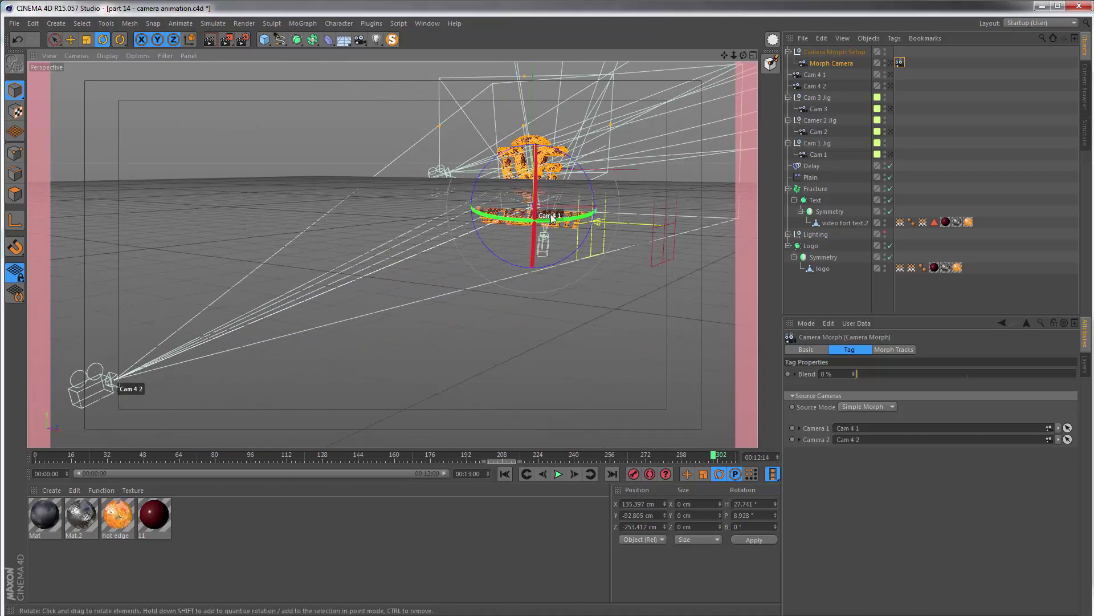
pyautogui.moveTo(859, 374); pyautogui.dragTo(911, 366)
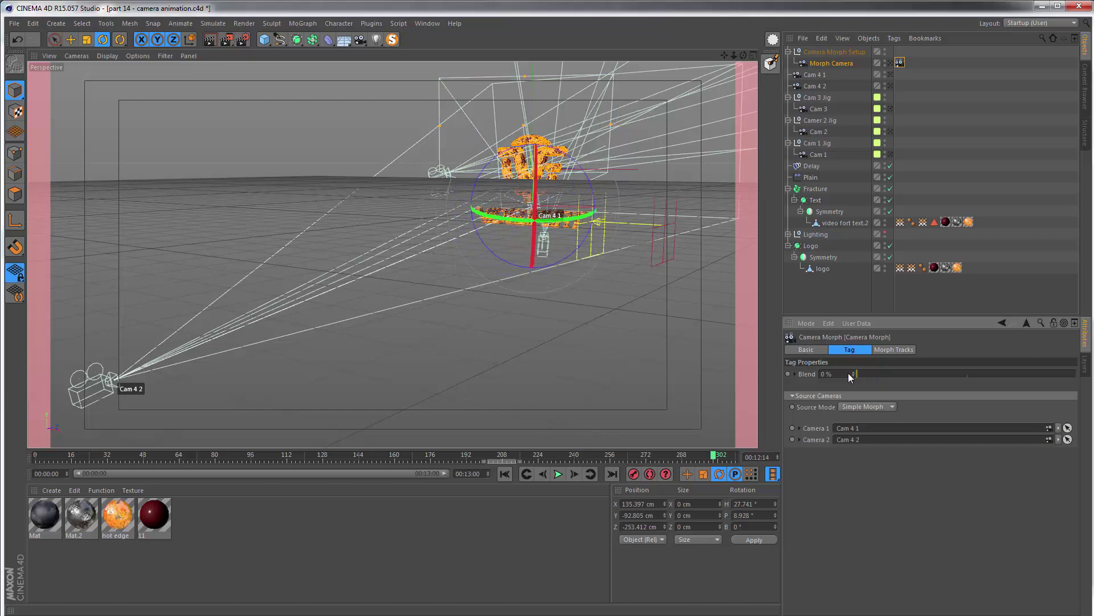
pyautogui.moveTo(855, 373); pyautogui.dragTo(966, 370)
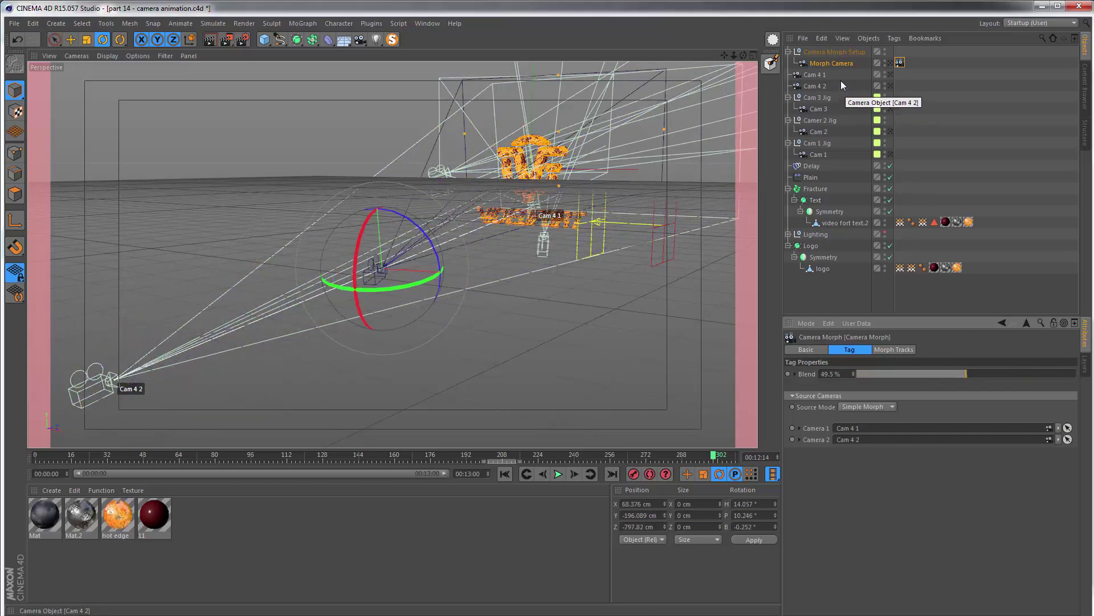
# Select Cam 4 2 and Cam 4 1 and inspect Cam 4 1's focal length
pyautogui.click(816, 86)
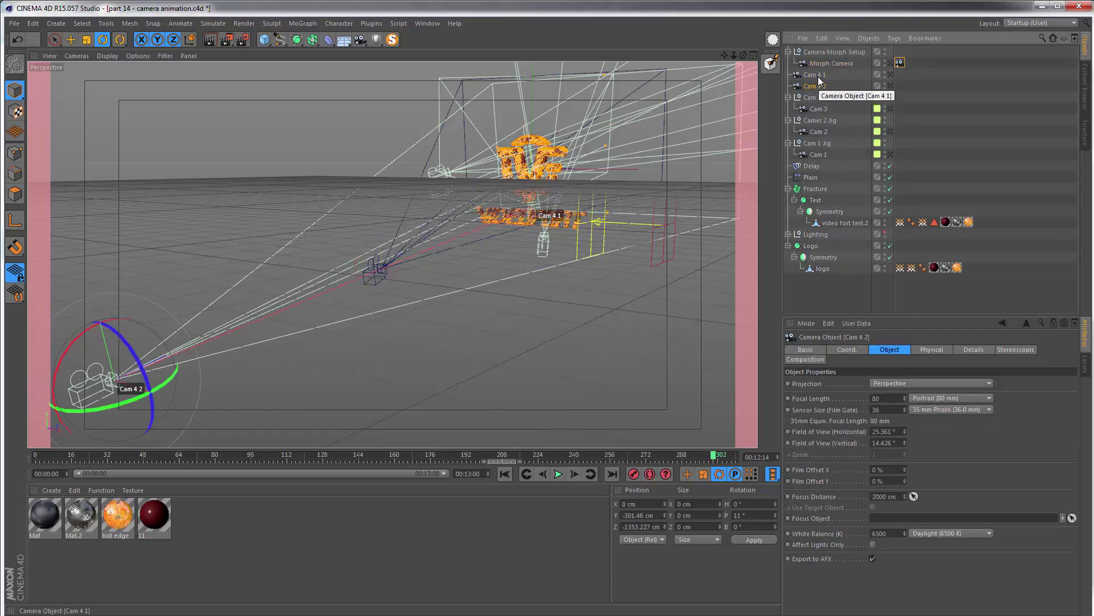
pyautogui.click(815, 75)
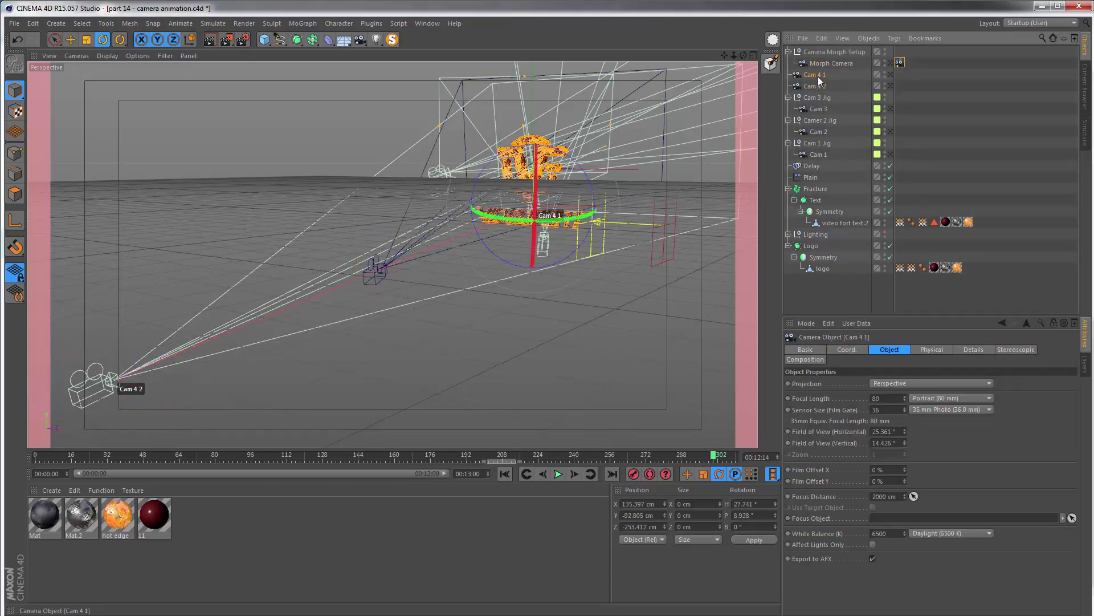
pyautogui.doubleClick(892, 399)
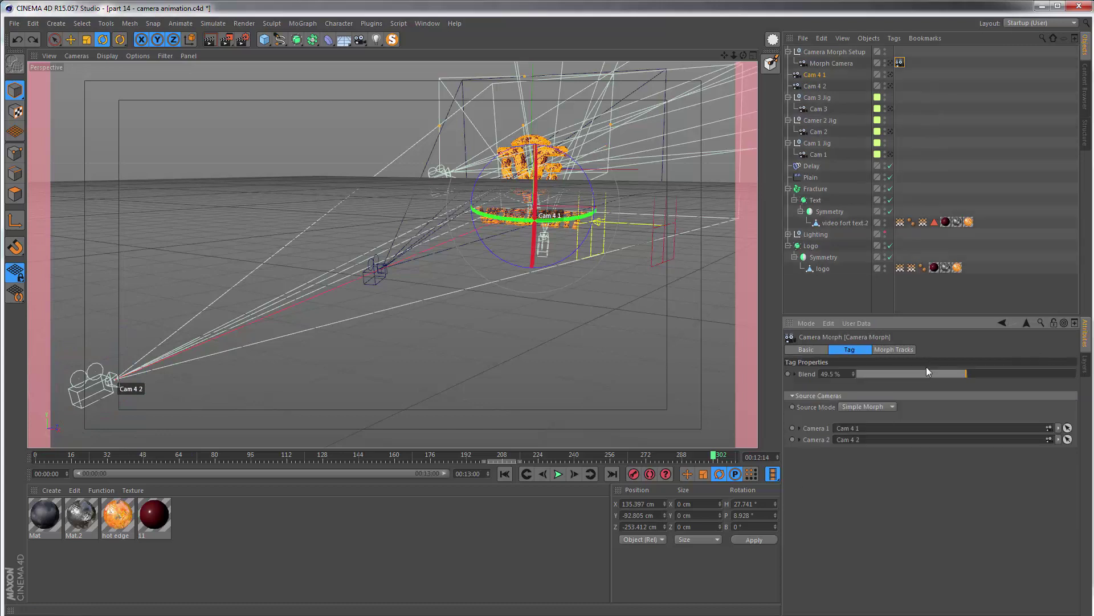
# Drag the morph Blend back and forth, from 11% to fully onto Cam 4 2
pyautogui.moveTo(958, 373); pyautogui.dragTo(855, 387)
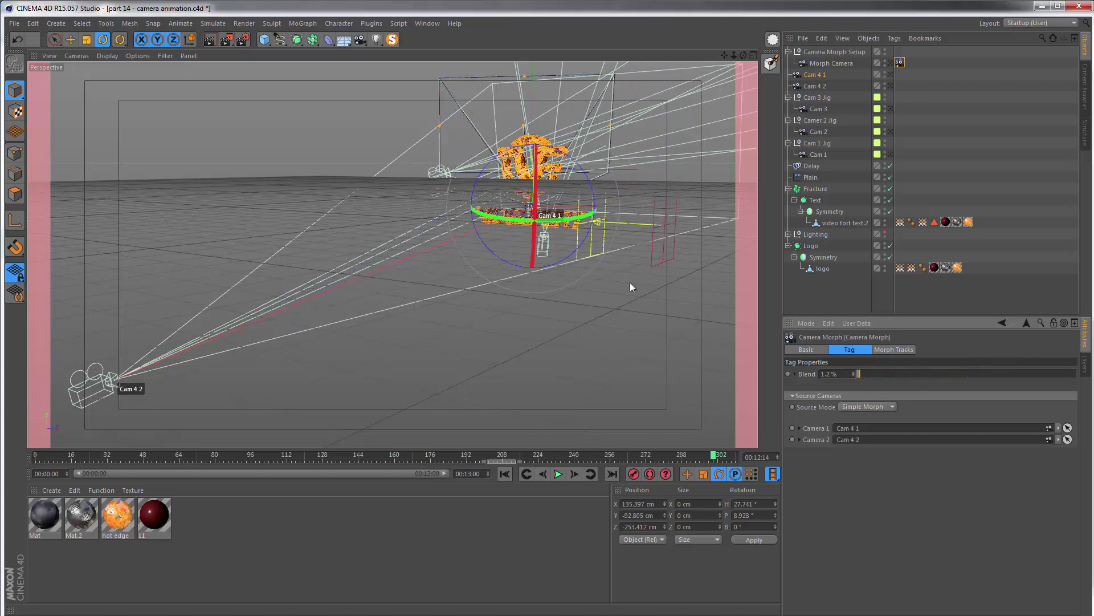
pyautogui.moveTo(944, 374); pyautogui.dragTo(904, 374)
pyautogui.moveTo(910, 376); pyautogui.dragTo(867, 378)
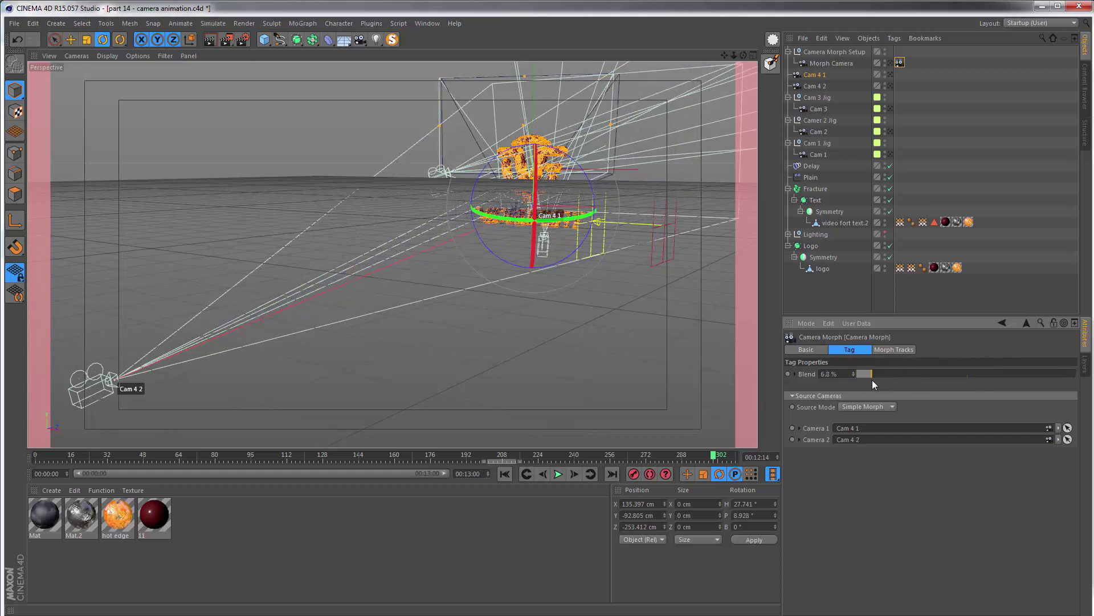
pyautogui.moveTo(935, 379); pyautogui.dragTo(1062, 354)
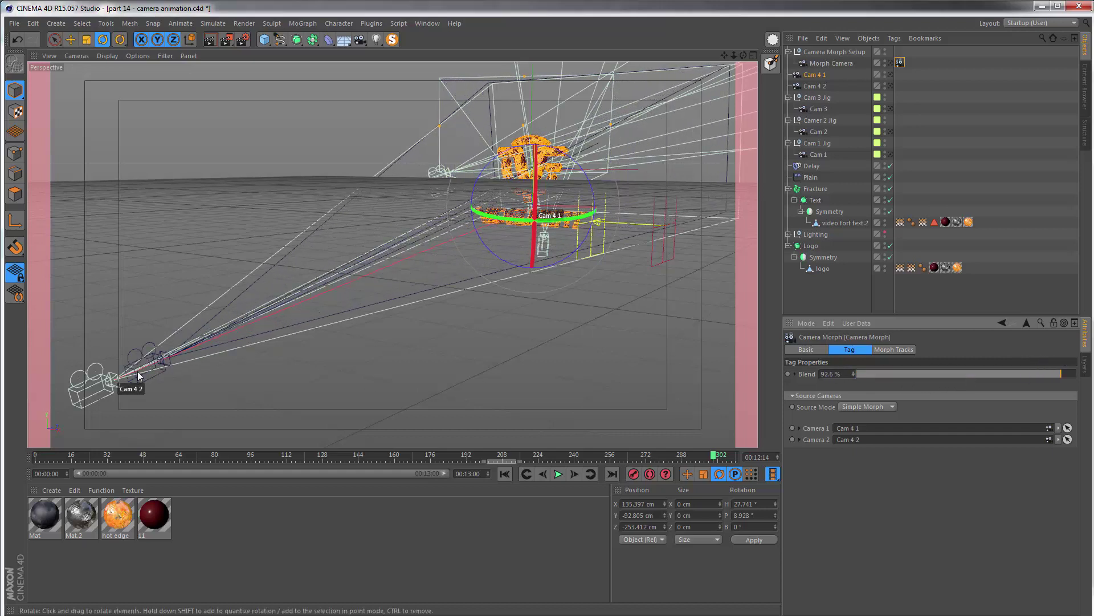
pyautogui.moveTo(1062, 375)
pyautogui.mouseDown()
pyautogui.moveTo(1071, 376)
pyautogui.moveTo(841, 386)
pyautogui.moveTo(1070, 373)
pyautogui.mouseUp()
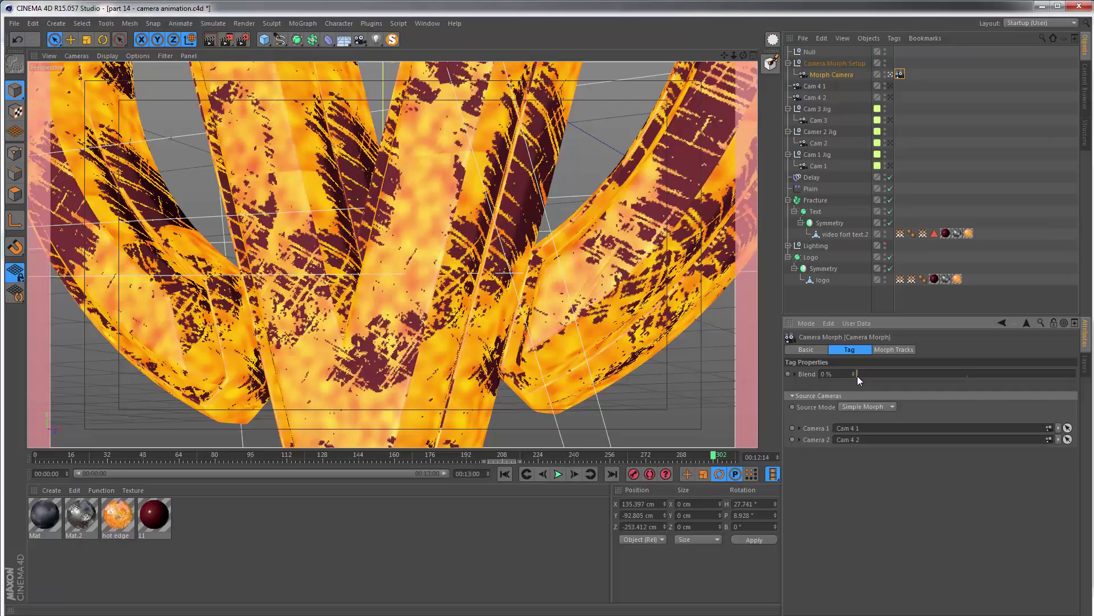
pyautogui.moveTo(857, 375); pyautogui.dragTo(1039, 372)
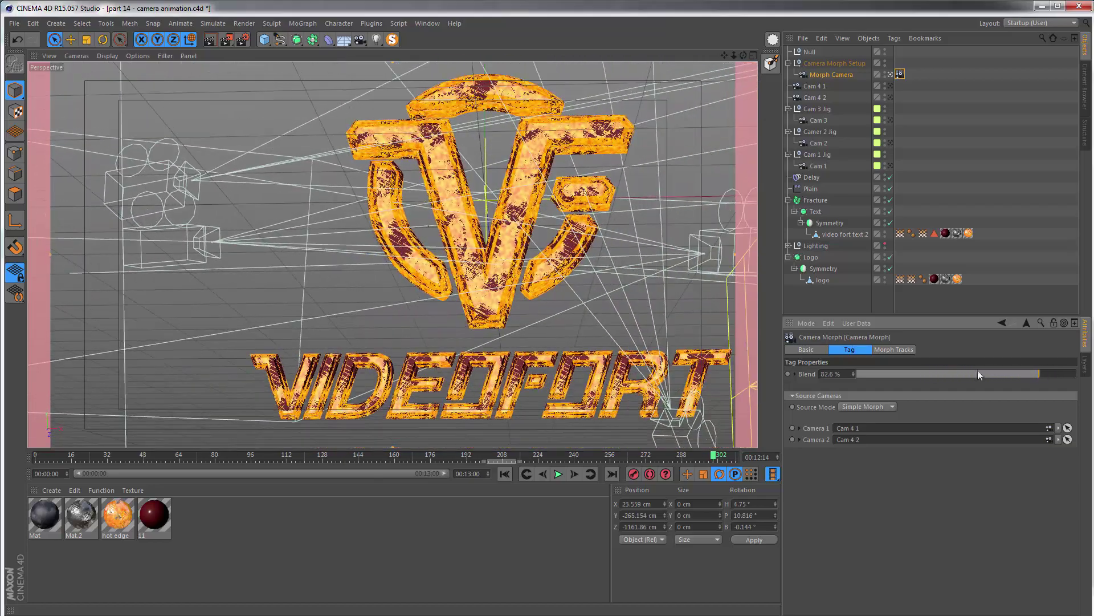
# Replay the film-logo reference clip, pausing on the V close-up and the finished logo, then minimize the player
pyautogui.hotkey('alt', 'Tab')
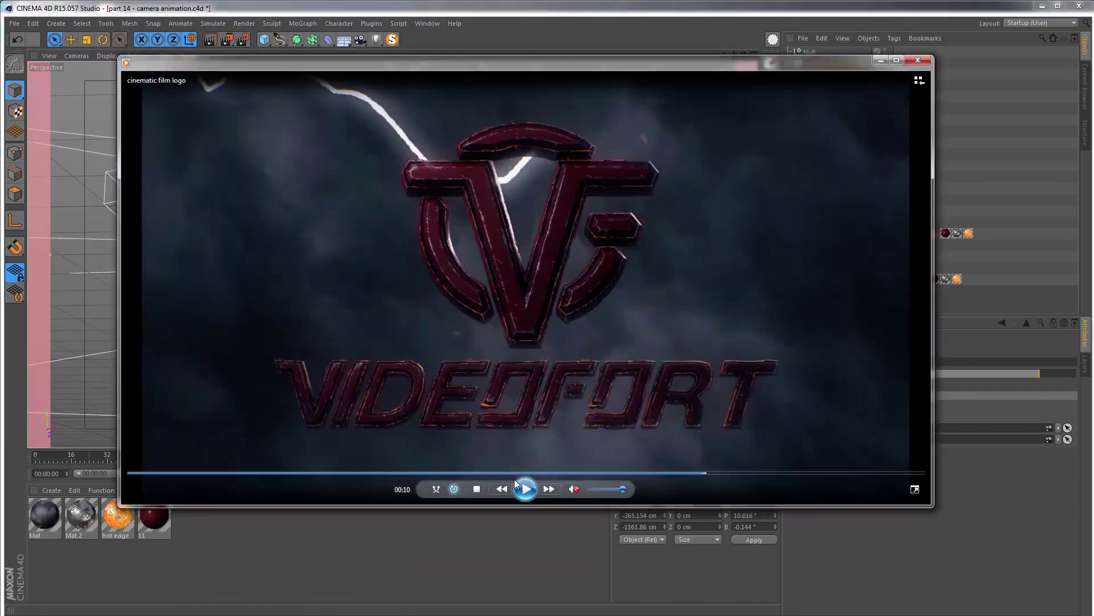
pyautogui.click(488, 478)
pyautogui.click(524, 489)
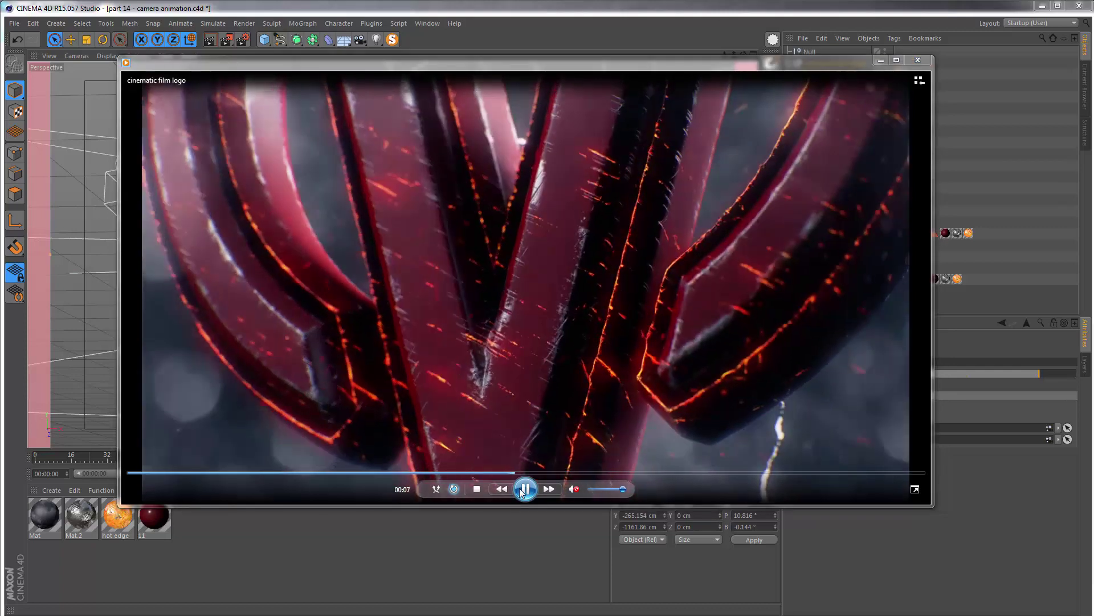
pyautogui.click(524, 489)
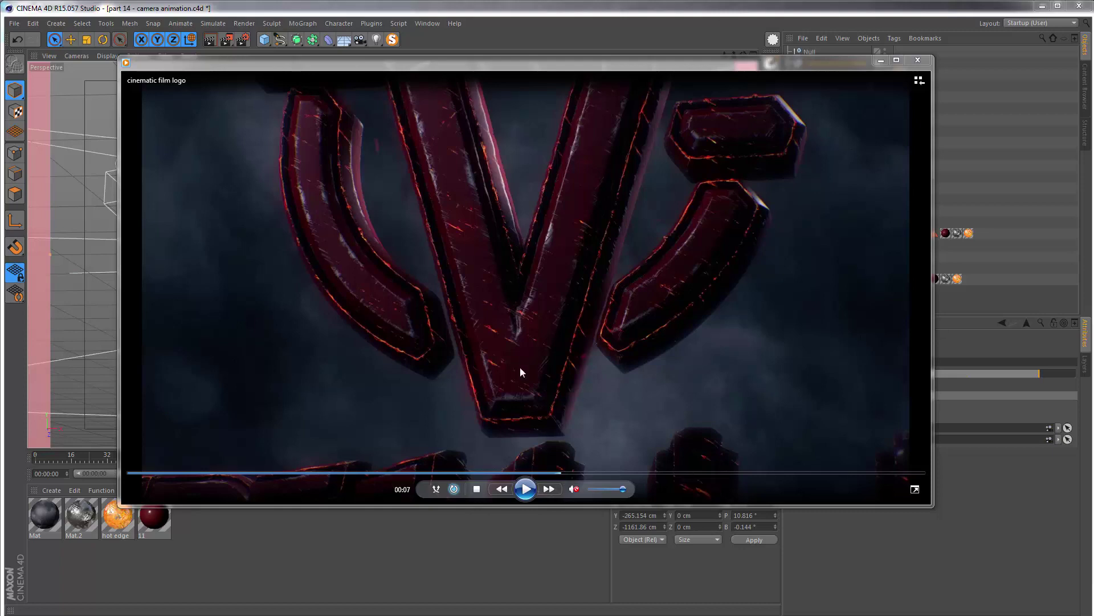
pyautogui.click(525, 489)
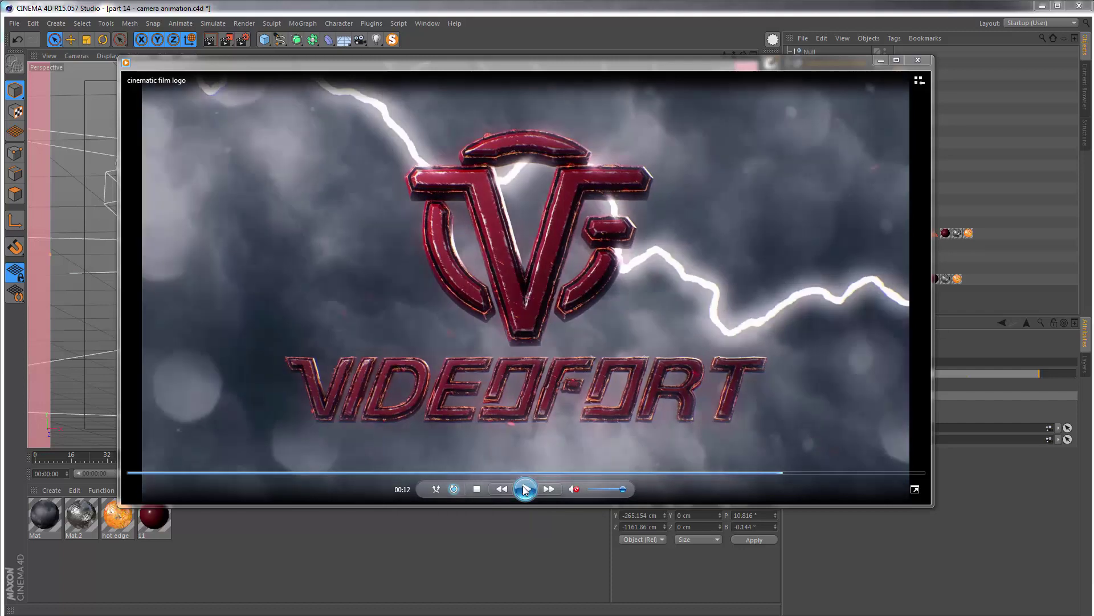
pyautogui.click(526, 488)
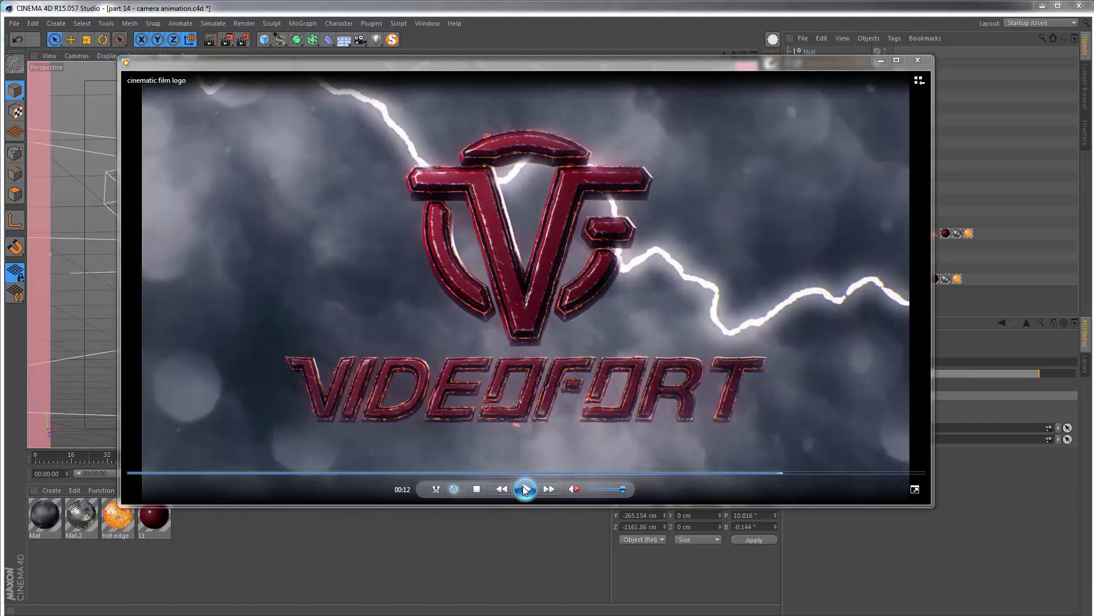
pyautogui.click(880, 61)
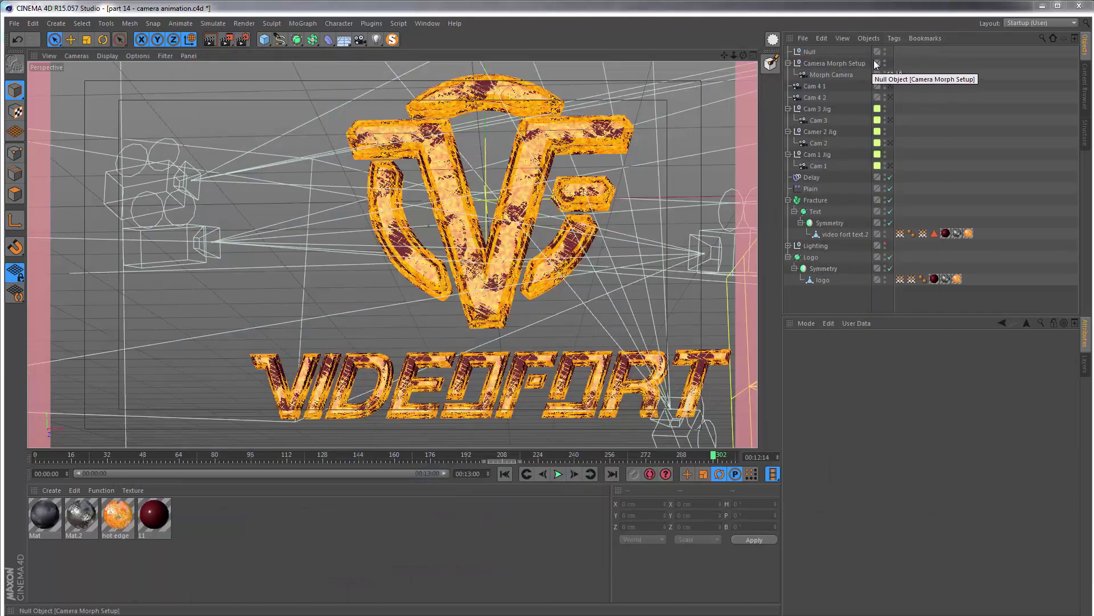
# Add a Null object and rename it 'target'
pyautogui.click(56, 23)
pyautogui.moveTo(69, 42)
pyautogui.click(118, 46)
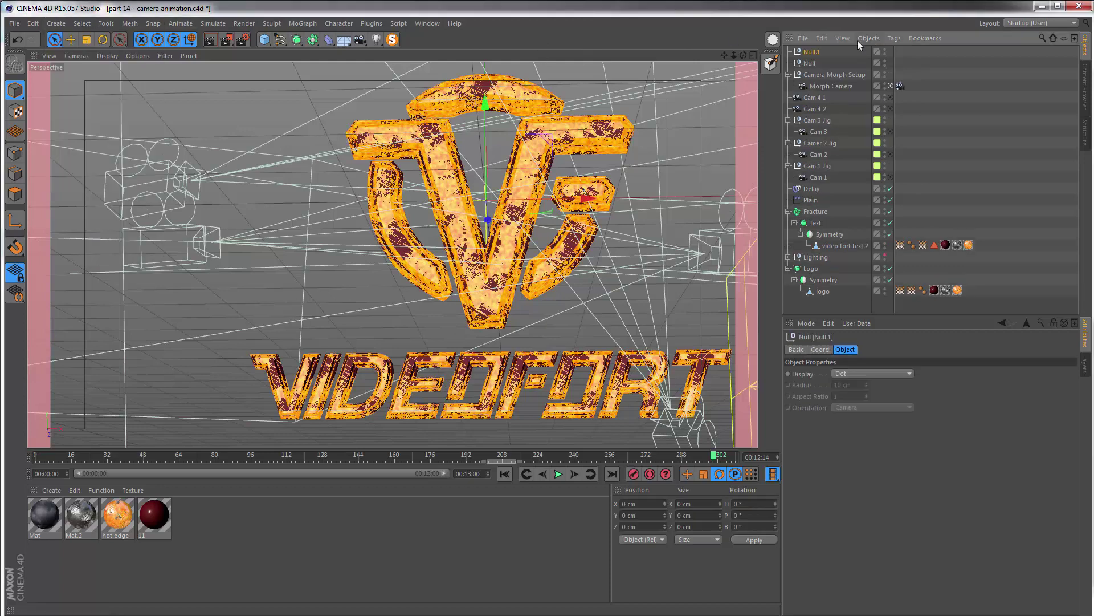
pyautogui.doubleClick(815, 51)
pyautogui.write('target')
pyautogui.press('Return')
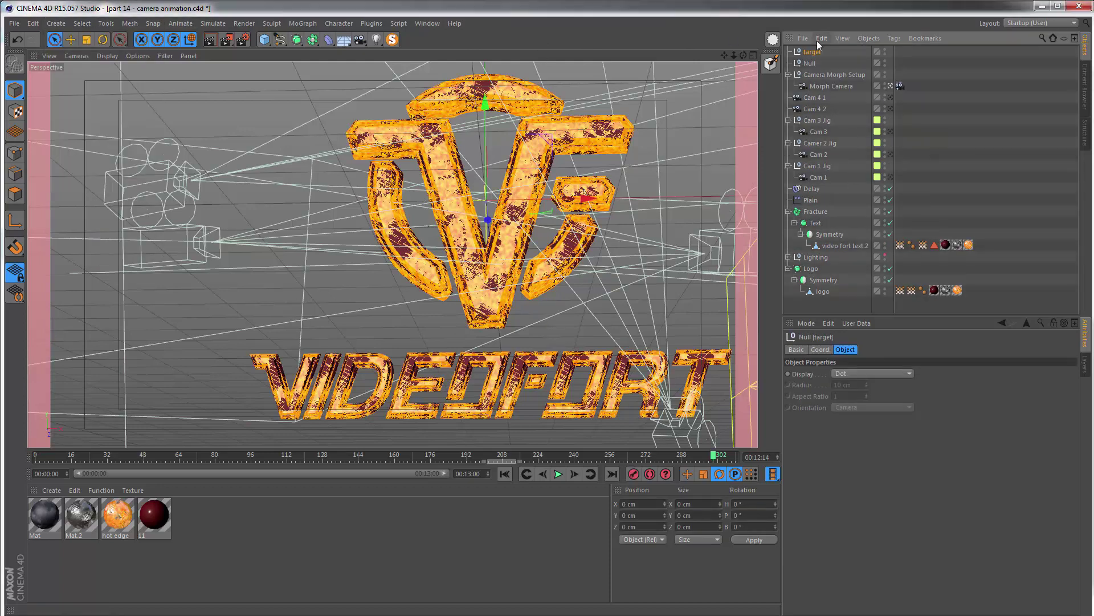
# Give the Morph Camera a Target tag aimed at the target null and test the morph blend
pyautogui.rightClick(846, 87)
pyautogui.moveTo(852, 91)
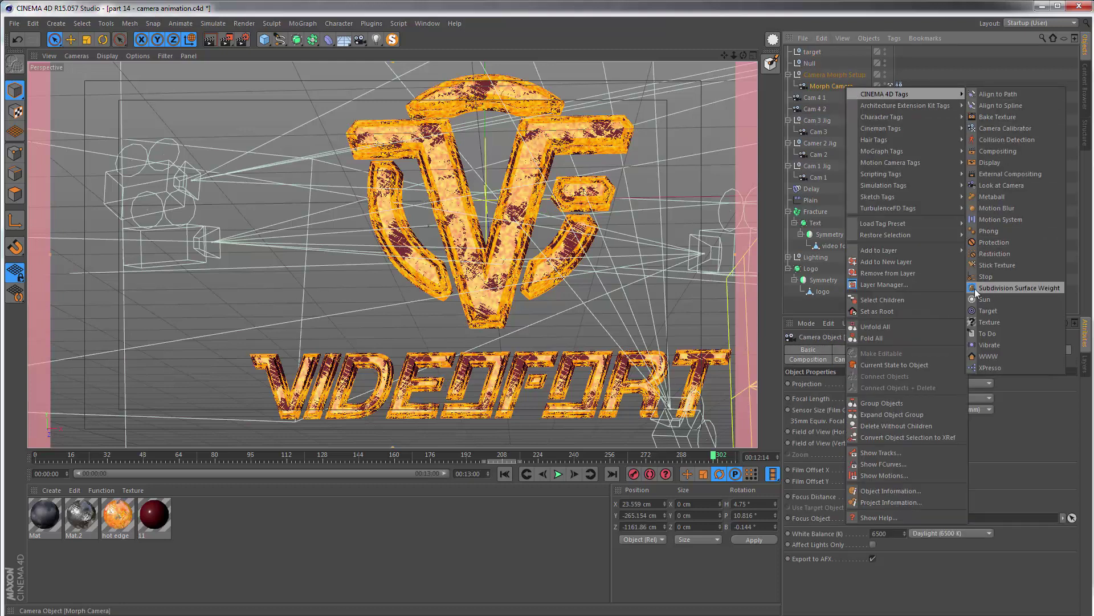
pyautogui.click(984, 311)
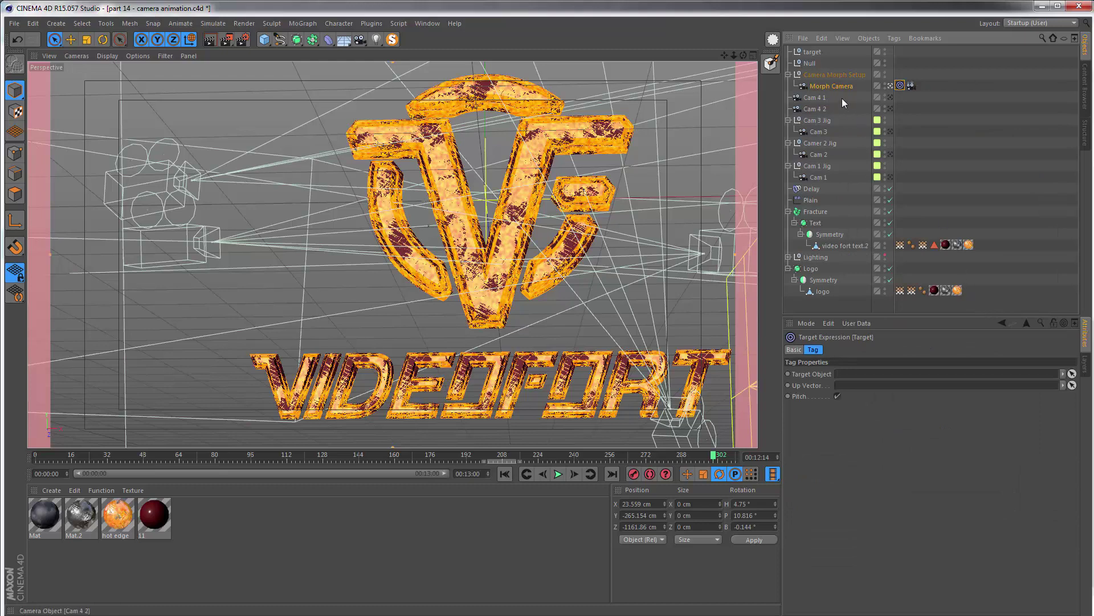
pyautogui.moveTo(815, 55); pyautogui.dragTo(818, 65)
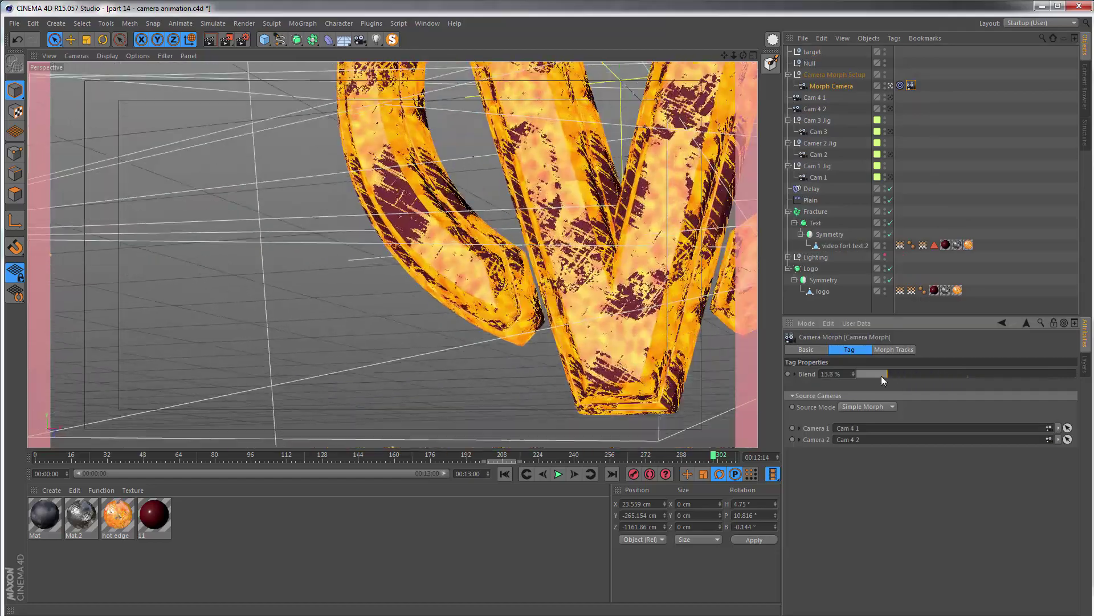
pyautogui.moveTo(881, 375); pyautogui.dragTo(950, 377)
# Set the Camera Morph tag's Basic priority to Animation
pyautogui.click(808, 349)
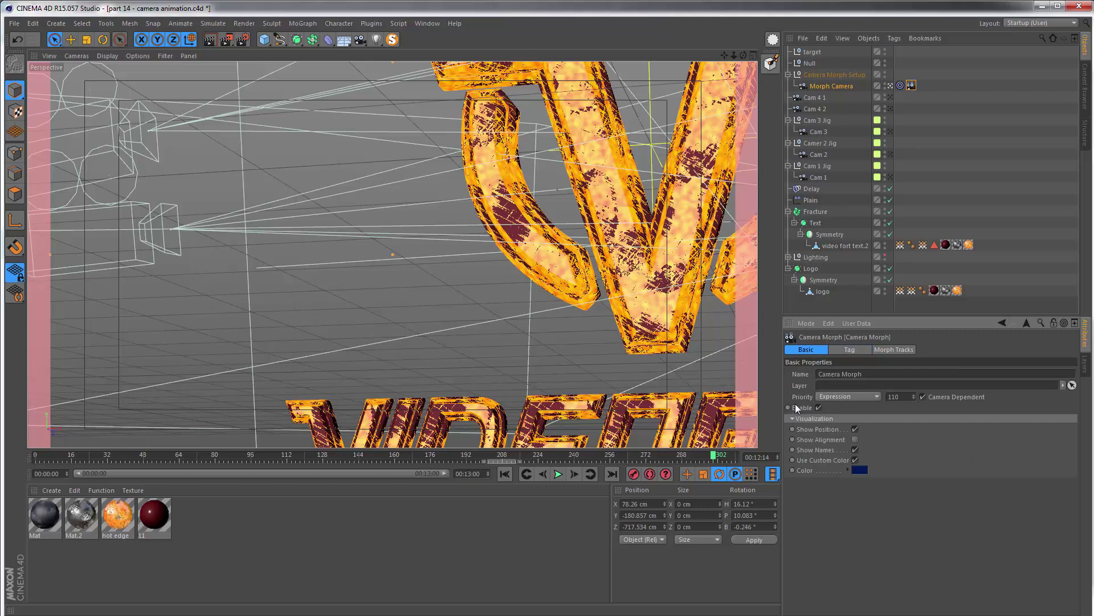
pyautogui.click(832, 399)
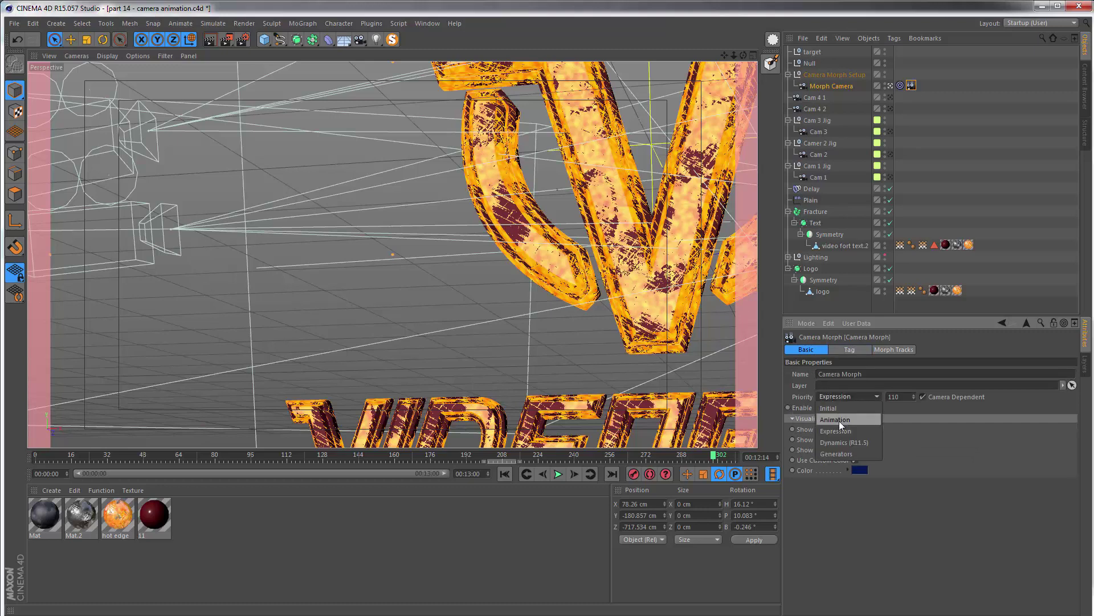
pyautogui.click(839, 420)
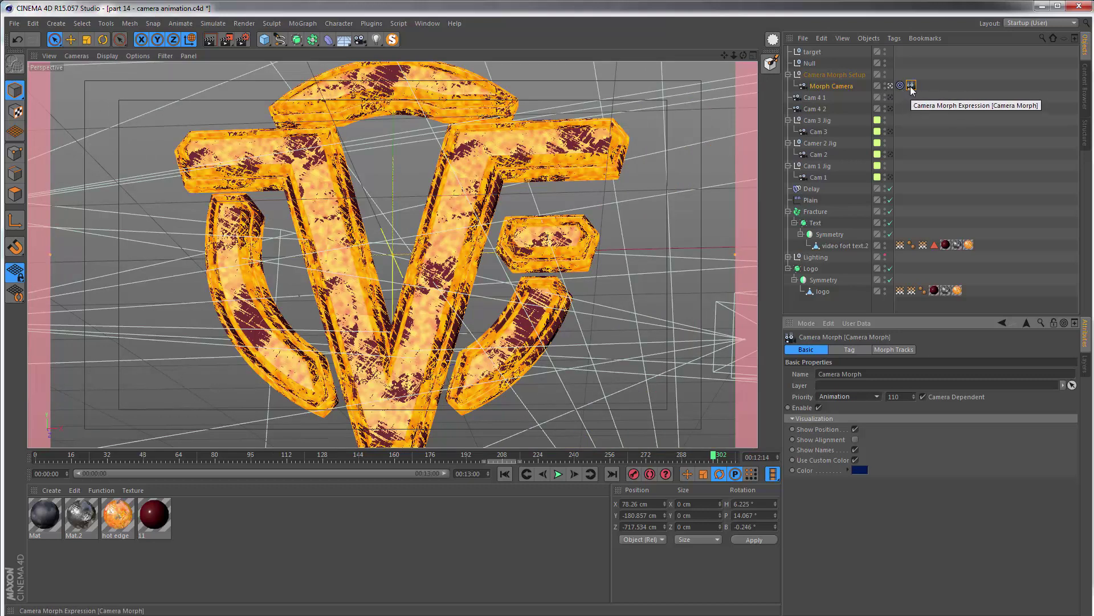
# Sweep the Camera Morph Blend slider in the Tag settings, leaving it at 42.2%
pyautogui.click(858, 350)
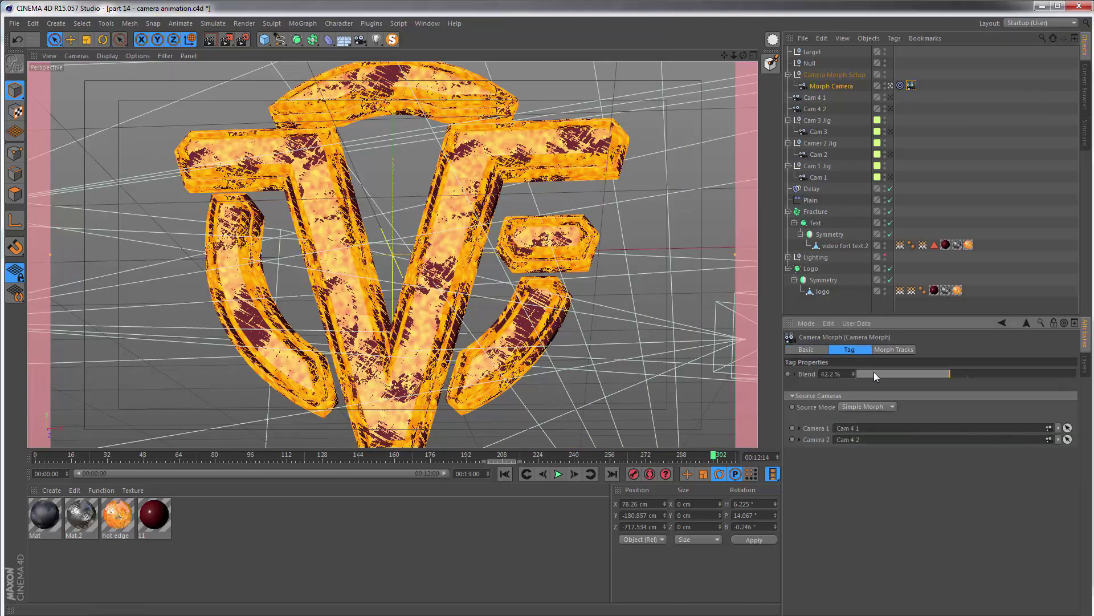
pyautogui.moveTo(874, 374); pyautogui.dragTo(1072, 382)
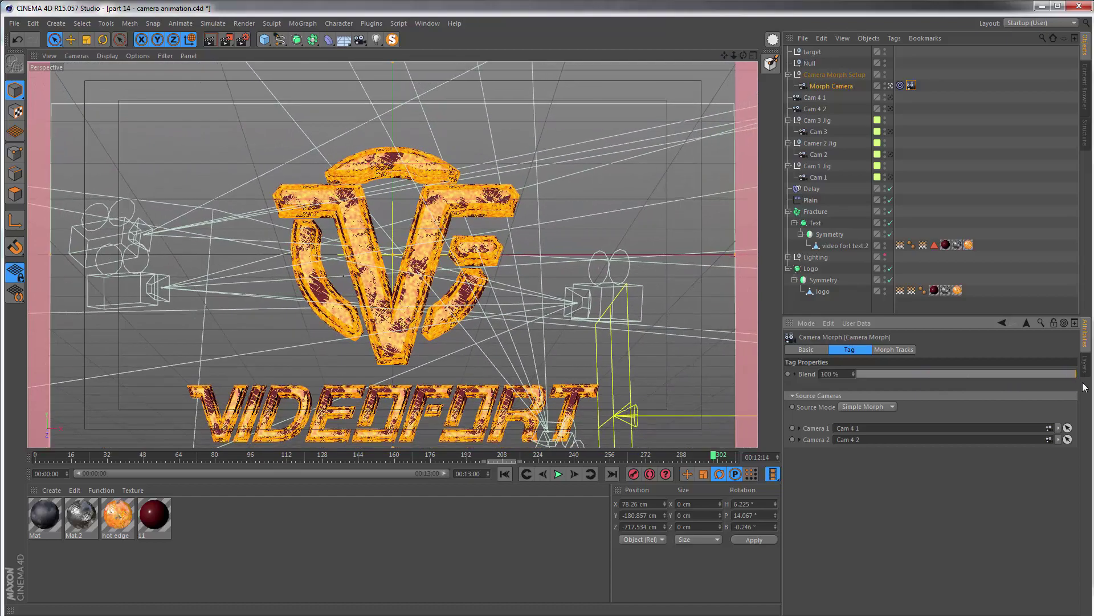
# Move the target null down in the viewport, then sweep the Camera Morph Blend back to 0%
pyautogui.click(814, 53)
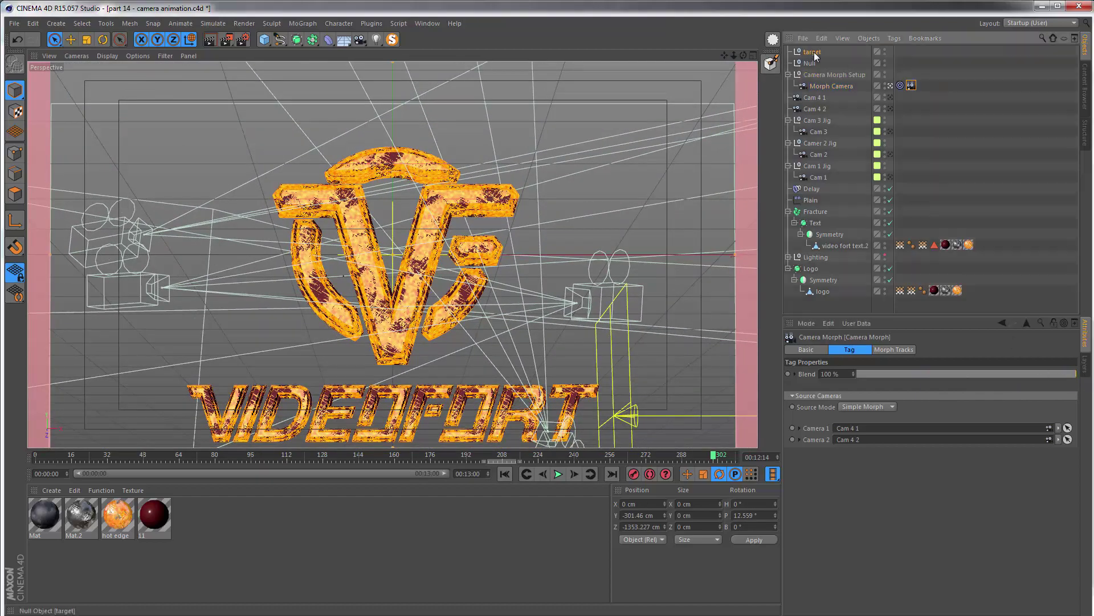
pyautogui.moveTo(396, 163); pyautogui.dragTo(395, 208)
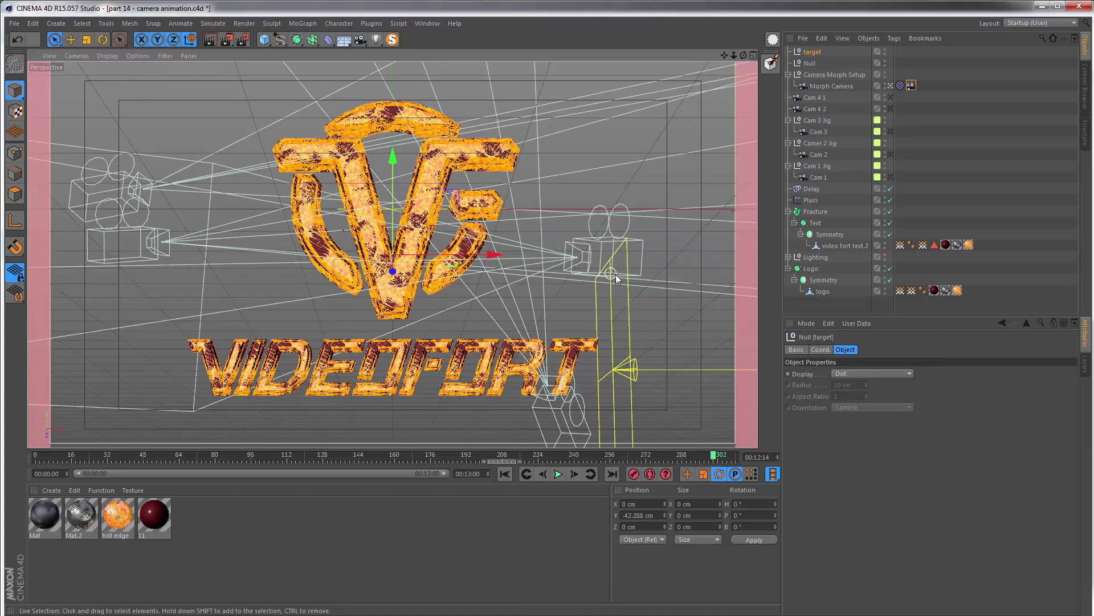
pyautogui.click(912, 85)
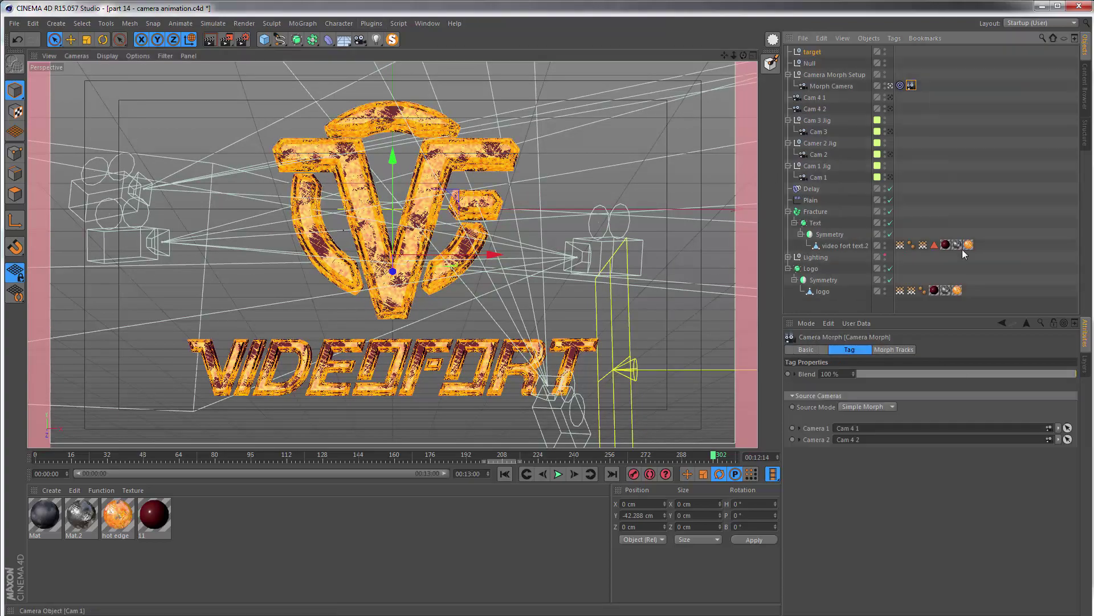
pyautogui.moveTo(962, 379); pyautogui.dragTo(412, 435)
# Keyframe Camera Morph Blend at 0% on frame 144 and 100% later, then play the animation
pyautogui.click(335, 454)
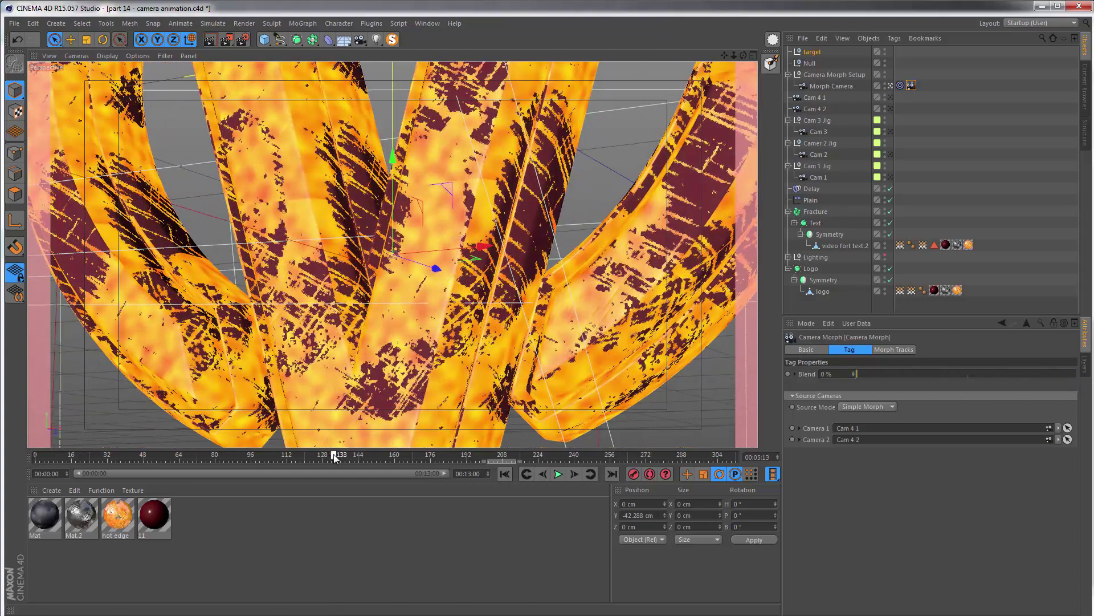
pyautogui.moveTo(337, 458); pyautogui.dragTo(361, 456)
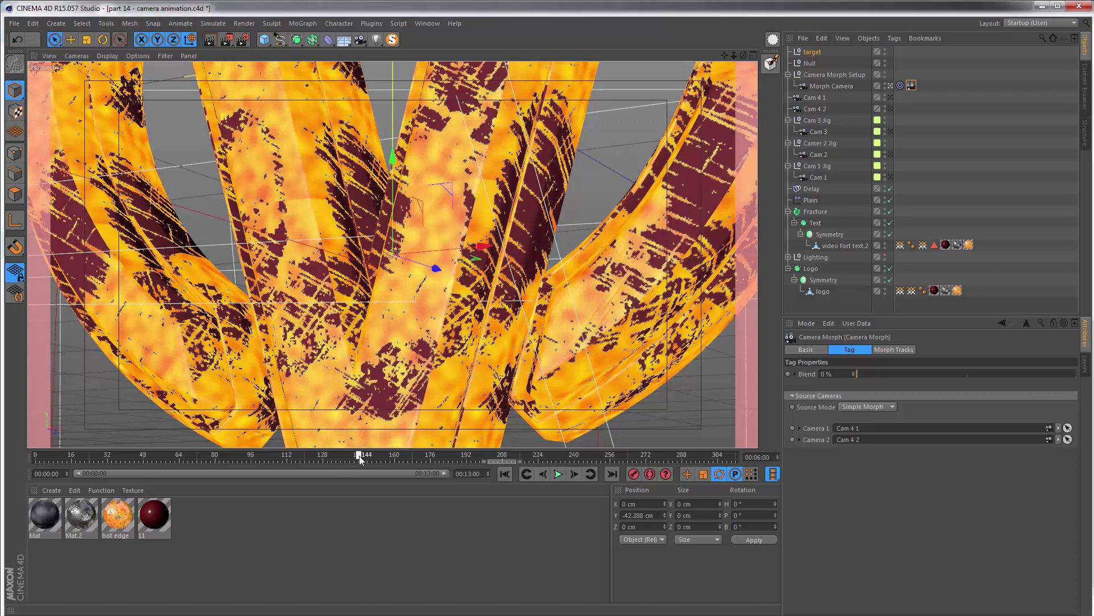
pyautogui.keyDown('ctrl'); pyautogui.click(788, 374); pyautogui.keyUp('ctrl')
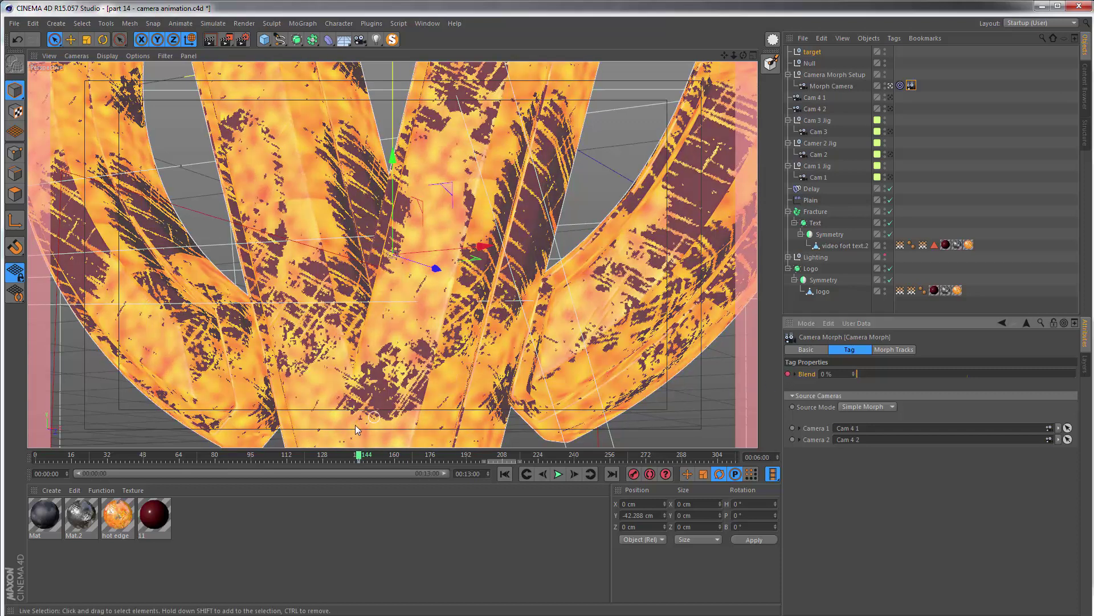
pyautogui.moveTo(361, 457); pyautogui.dragTo(628, 460)
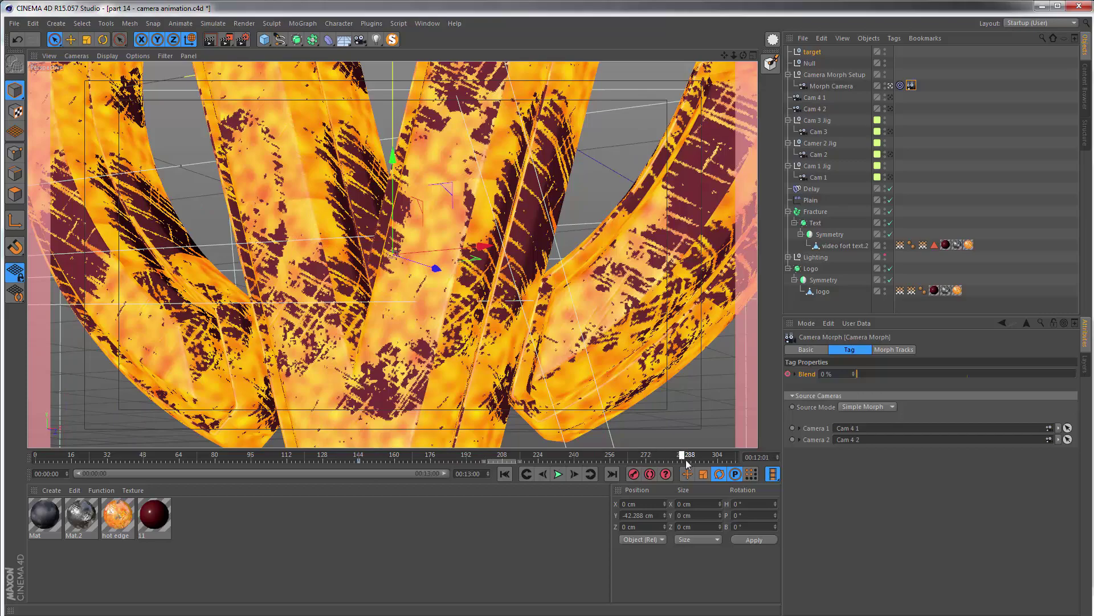
pyautogui.moveTo(859, 371); pyautogui.dragTo(1093, 373)
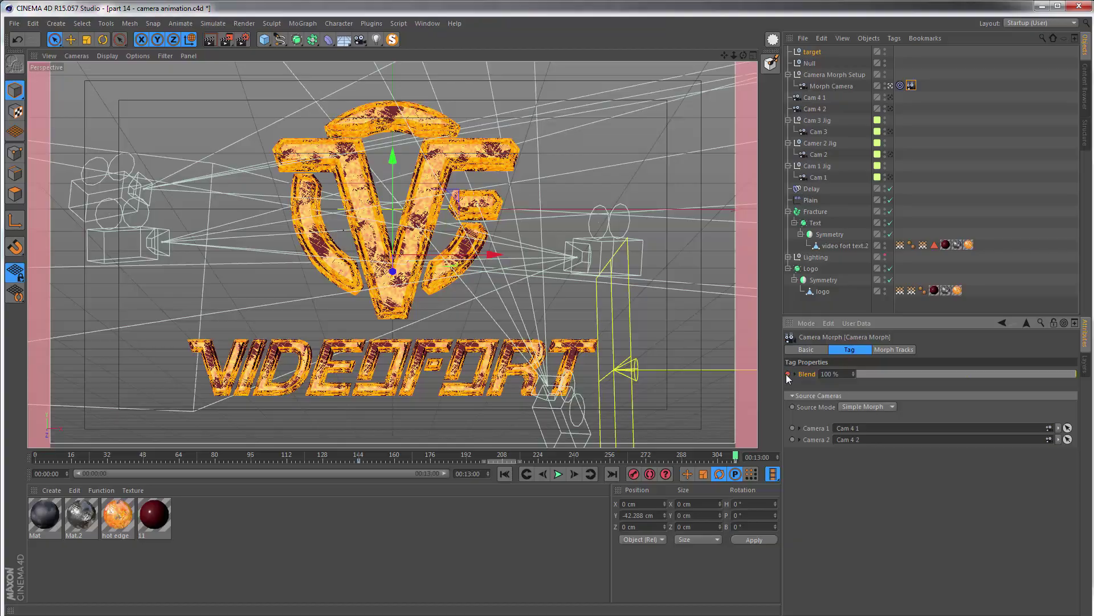
pyautogui.click(558, 473)
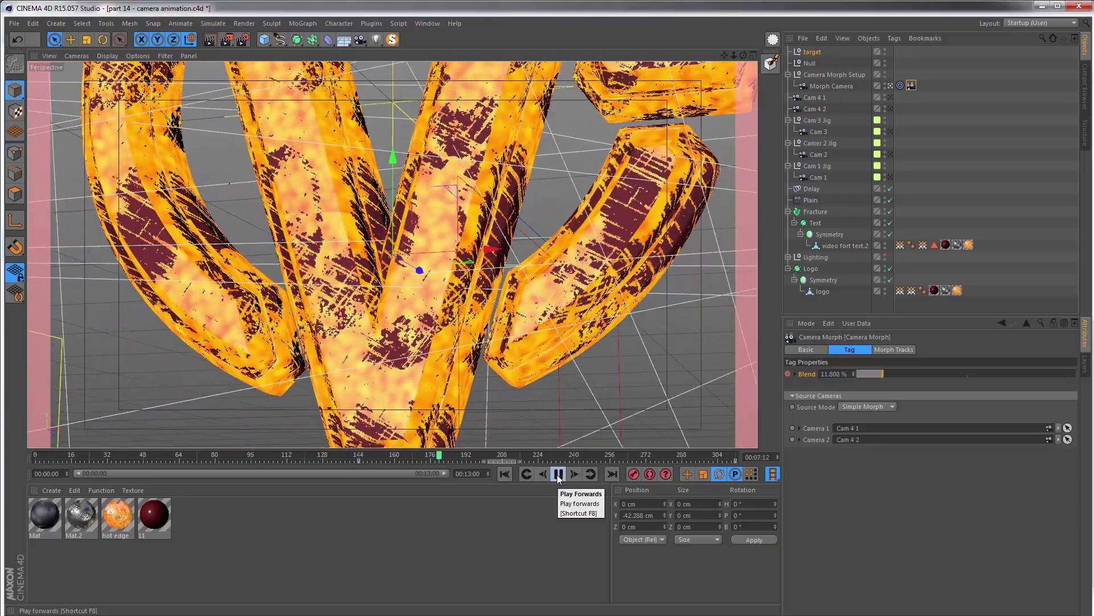
pyautogui.click(427, 23)
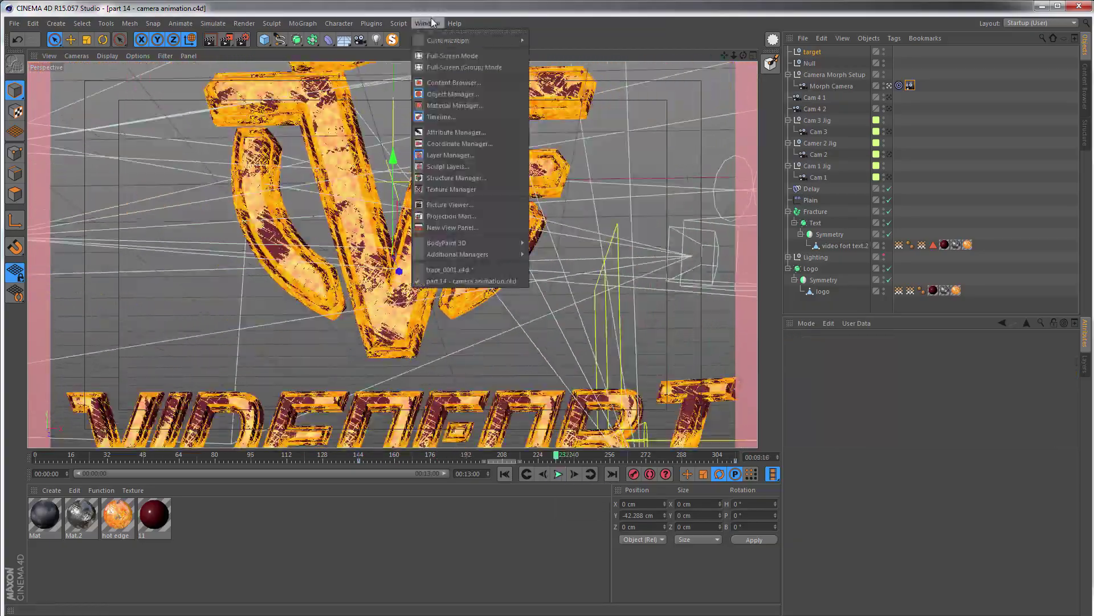
# Open the Timeline and expand the Camera Morph track to display the Blend curve
pyautogui.click(453, 117)
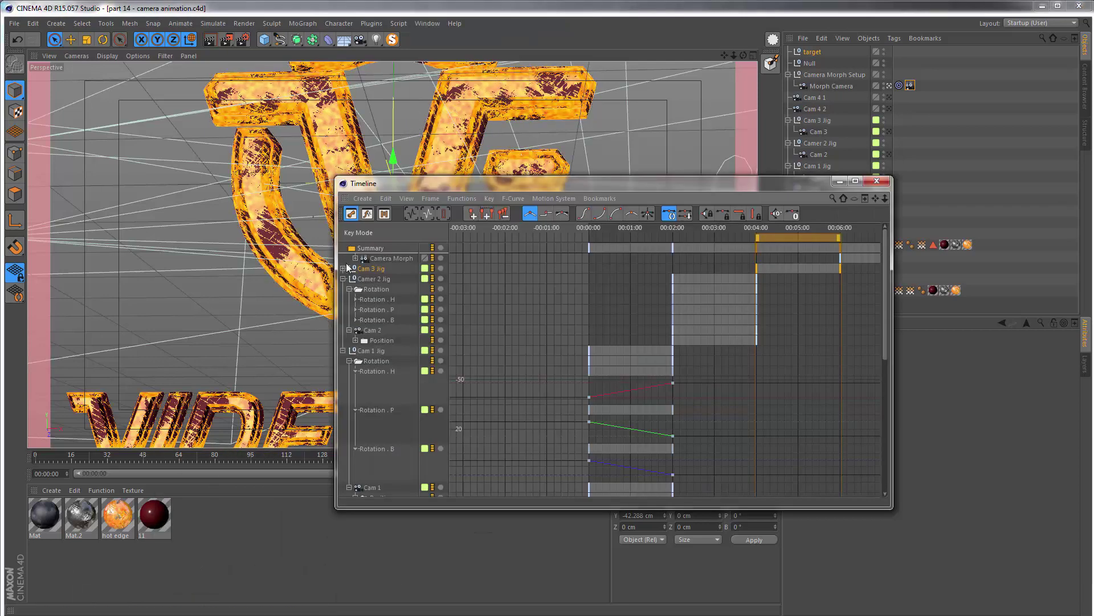
pyautogui.click(355, 258)
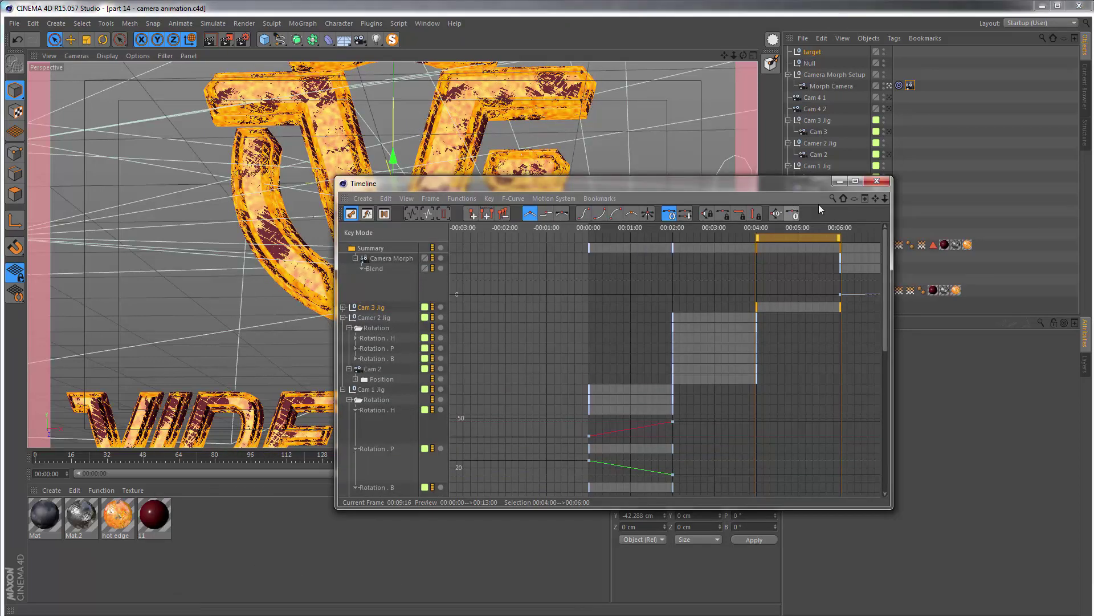
pyautogui.moveTo(875, 200); pyautogui.dragTo(569, 200)
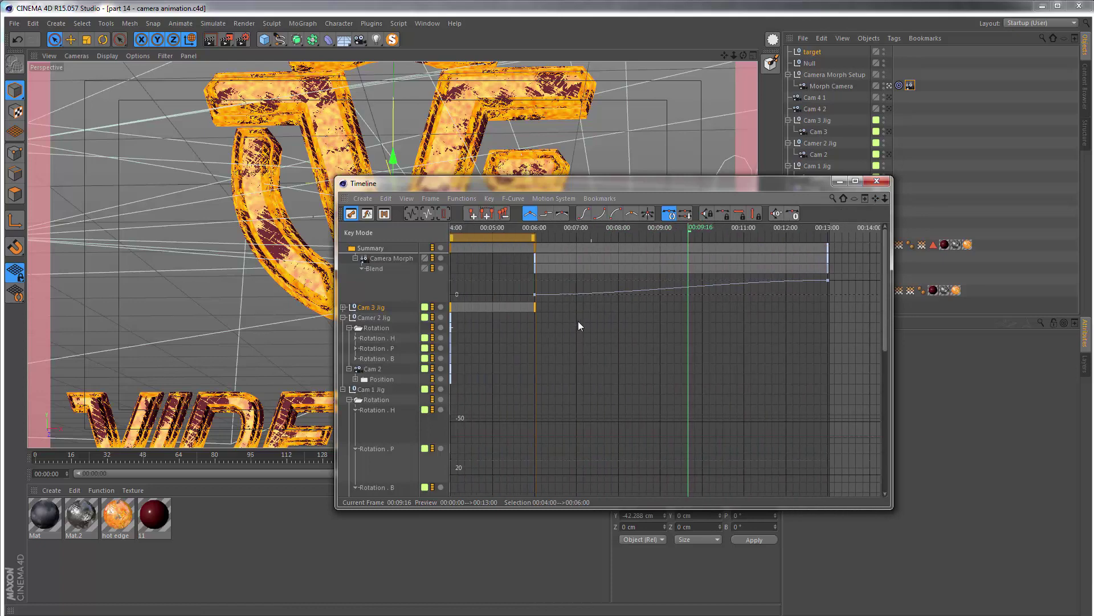
pyautogui.moveTo(534, 303); pyautogui.dragTo(510, 367)
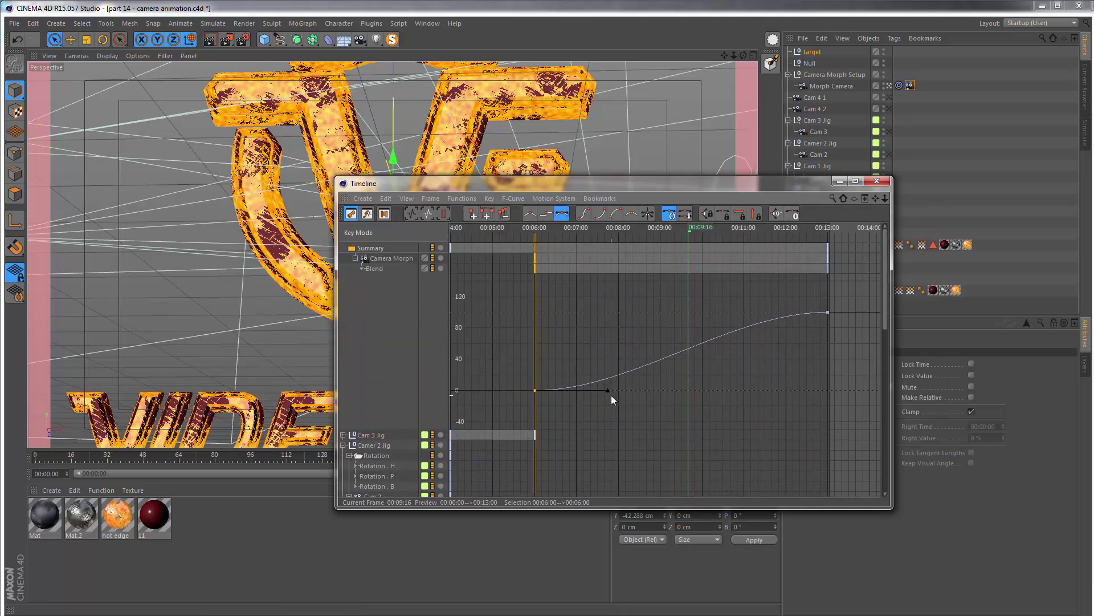
pyautogui.moveTo(565, 186); pyautogui.dragTo(853, 375)
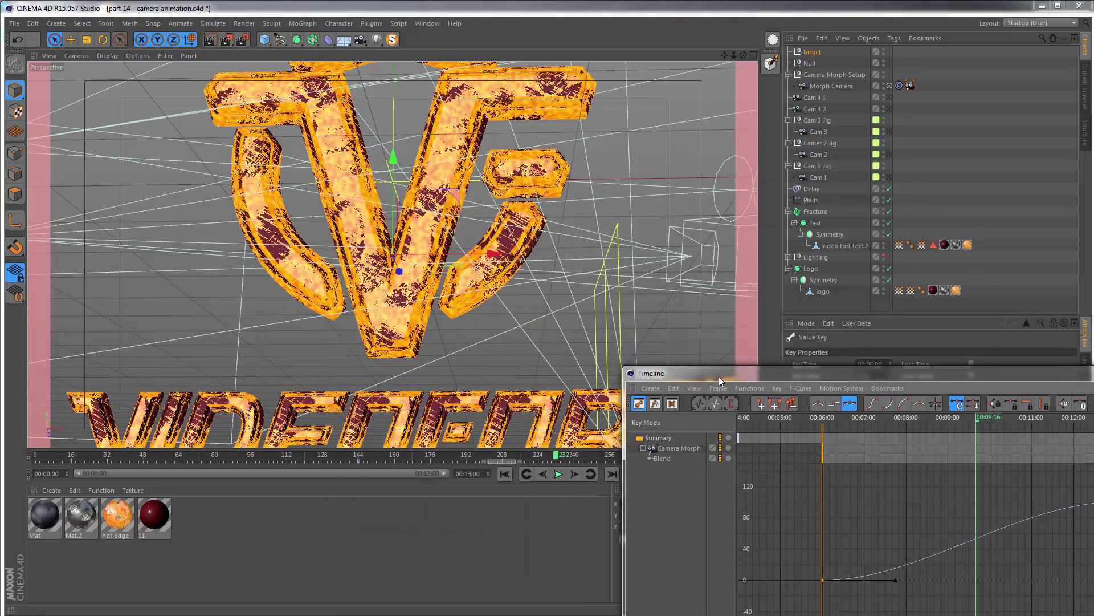
pyautogui.moveTo(719, 374); pyautogui.dragTo(477, 174)
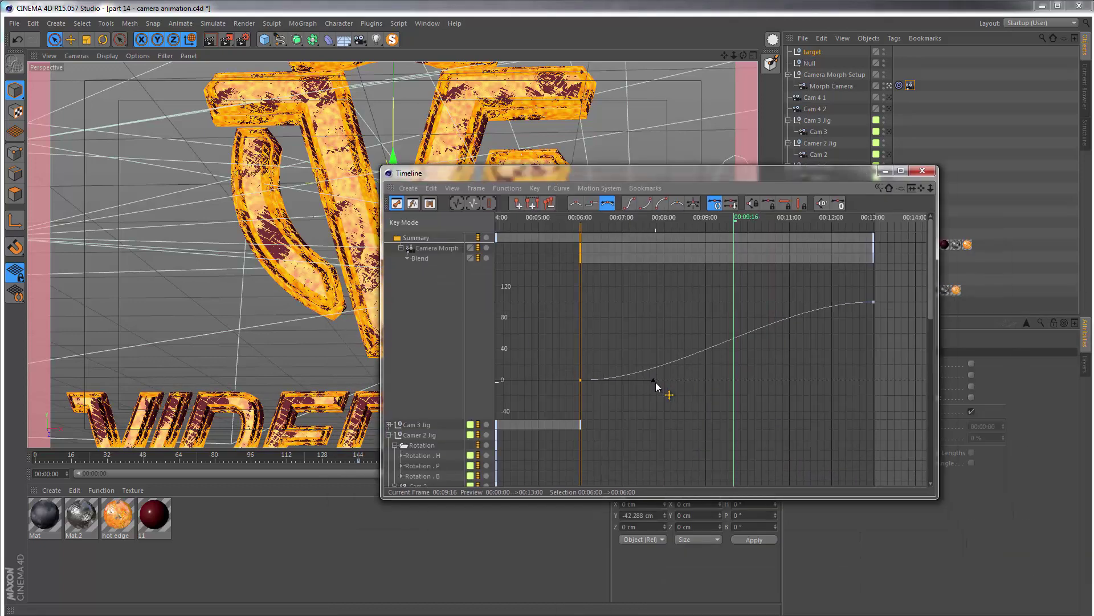
# Stretch the first Blend key's tangent for a slow start, select the Position.X keys, and close the Timeline
pyautogui.moveTo(654, 379); pyautogui.dragTo(705, 378)
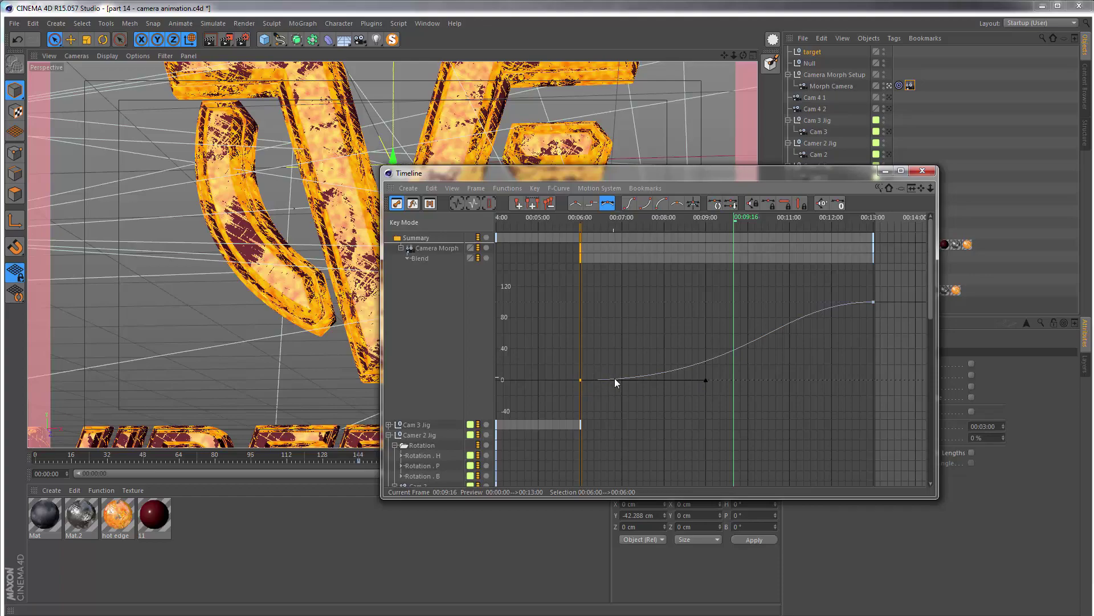
pyautogui.moveTo(894, 282); pyautogui.dragTo(665, 302)
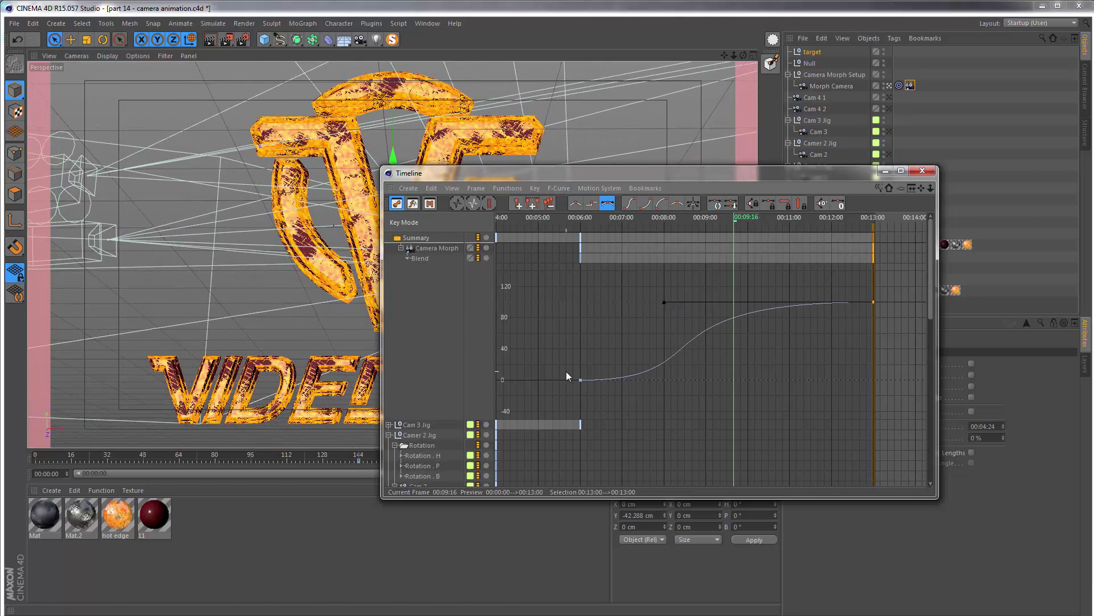
pyautogui.scroll(-5, 573, 380)
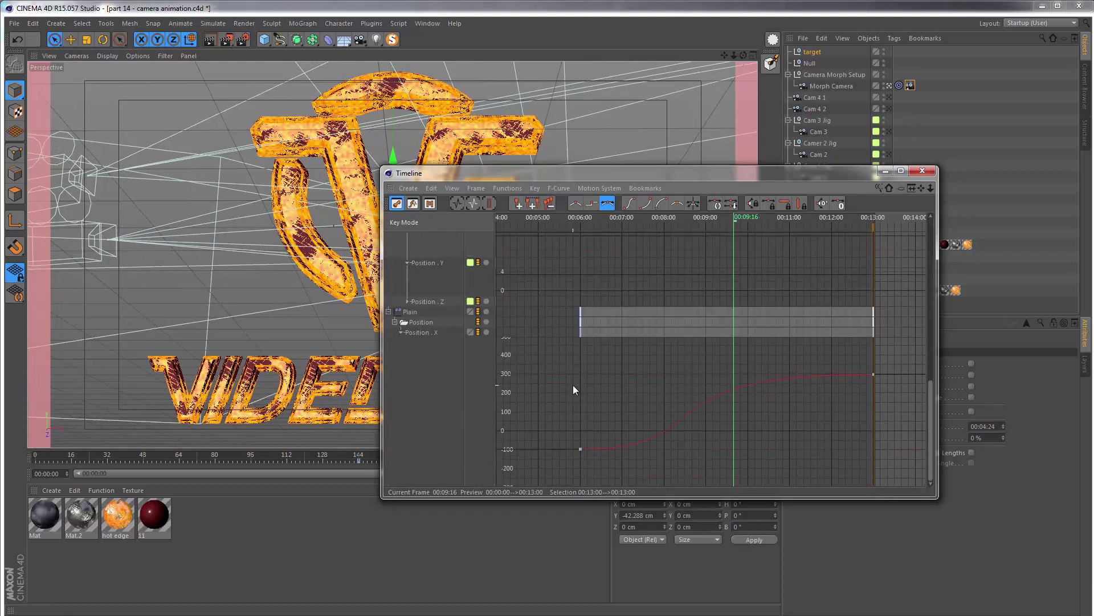
pyautogui.moveTo(897, 365); pyautogui.dragTo(538, 482)
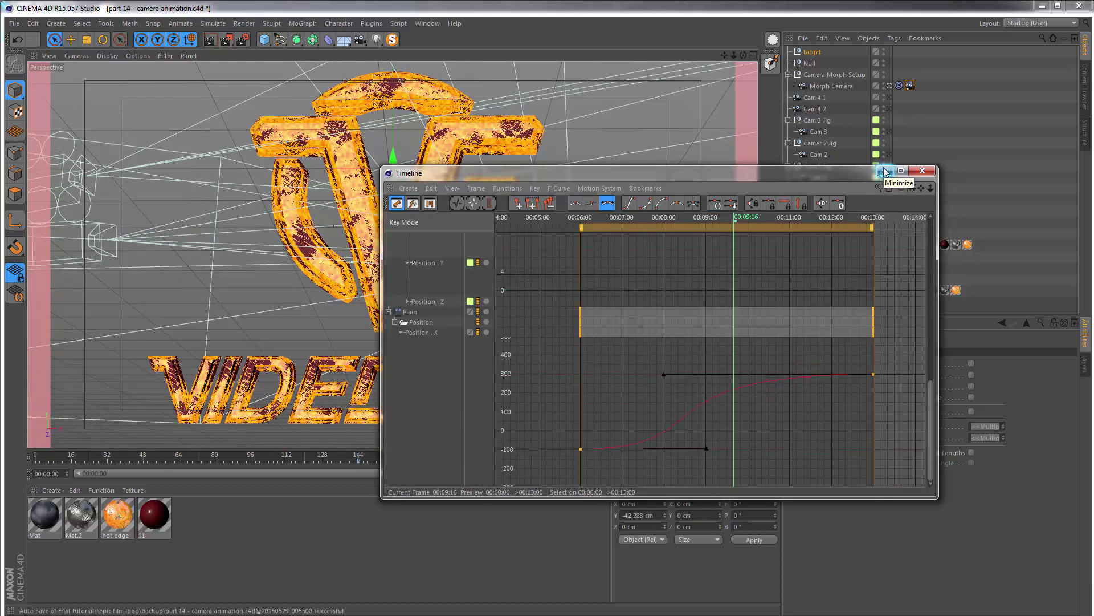
pyautogui.click(923, 171)
pyautogui.moveTo(355, 456); pyautogui.dragTo(342, 461)
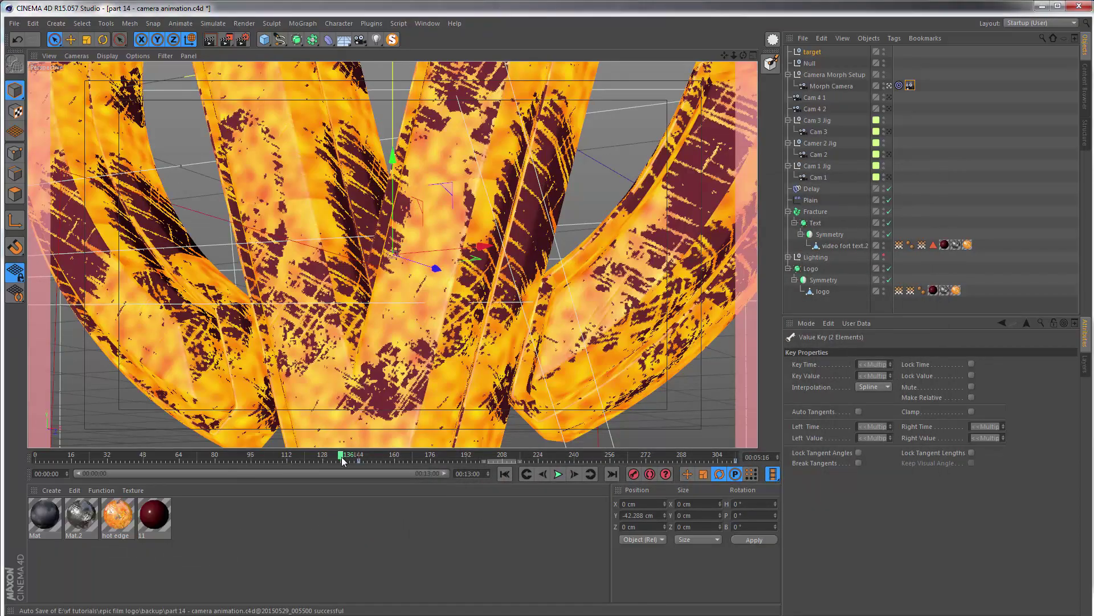
pyautogui.click(559, 474)
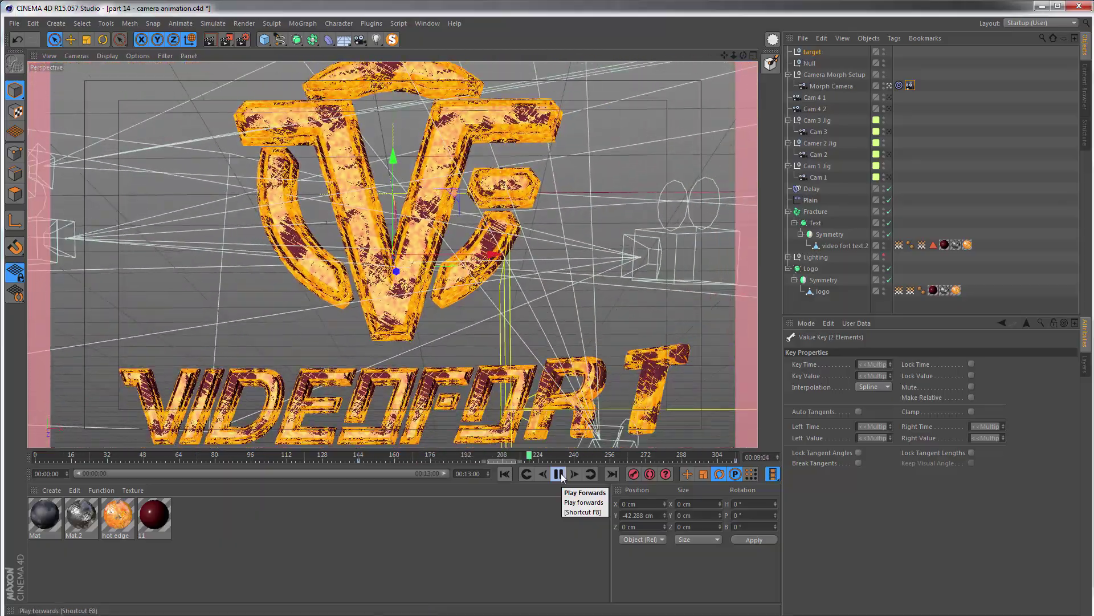
pyautogui.click(558, 473)
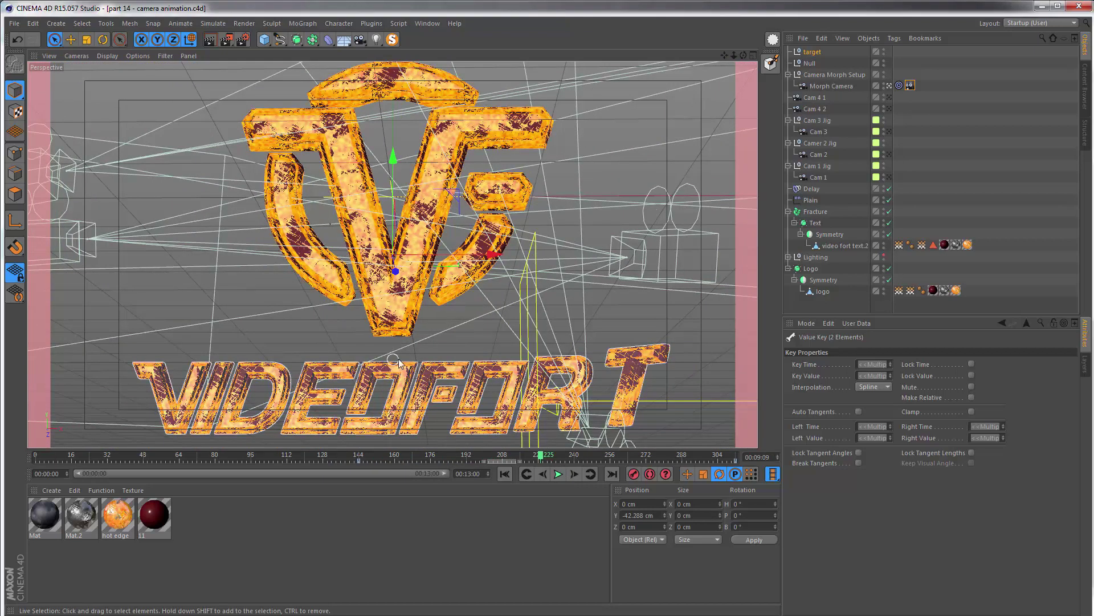
# Add a Stage object from the Floor/Environment flyout and rewind time to the start
pyautogui.click(361, 41)
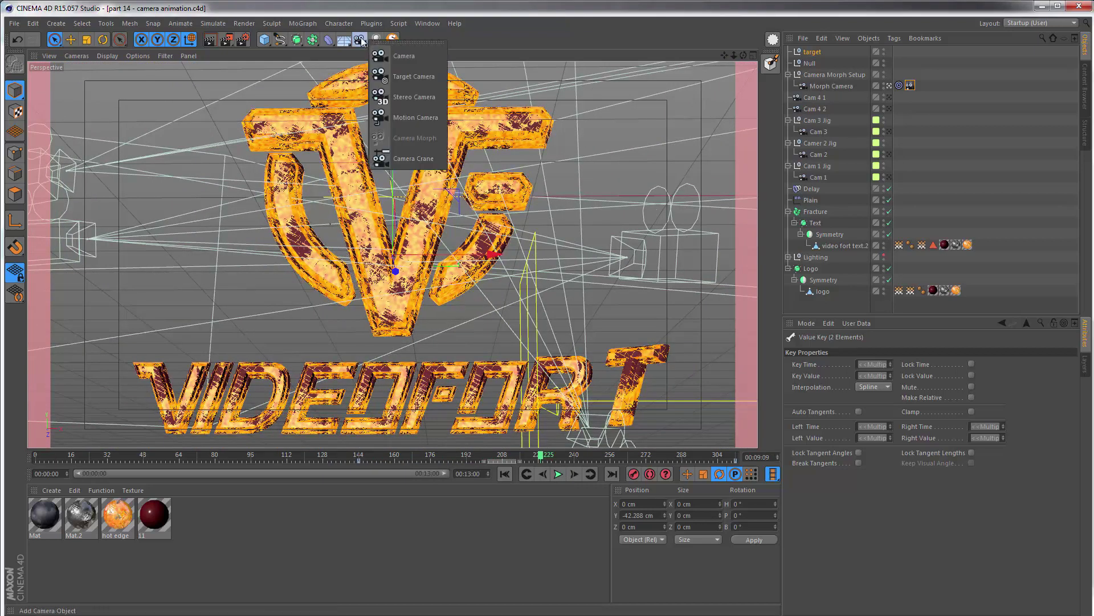
pyautogui.click(364, 41)
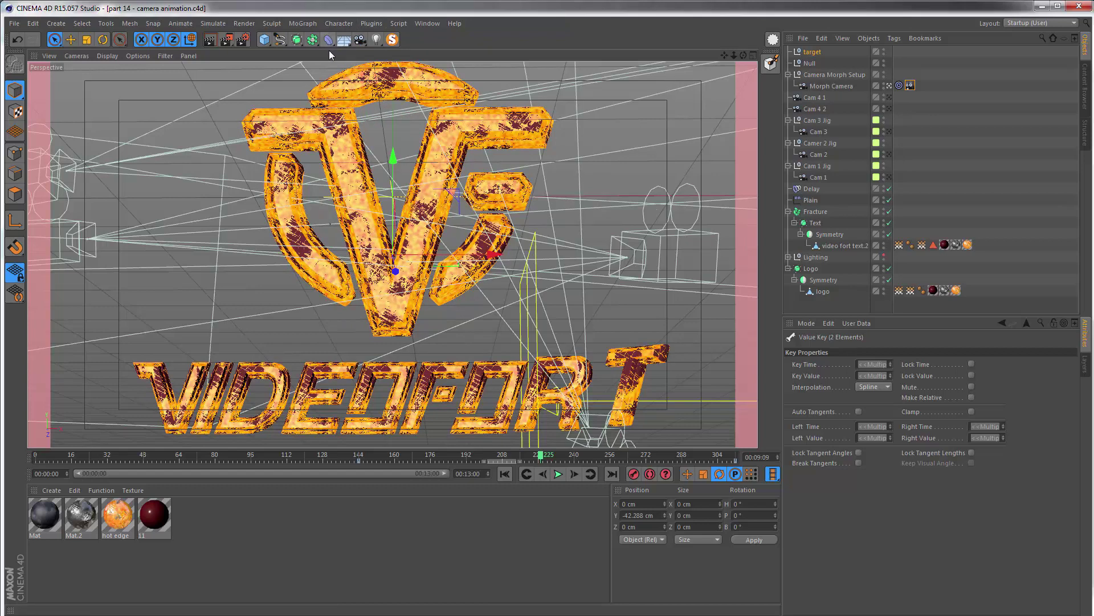
pyautogui.click(344, 41)
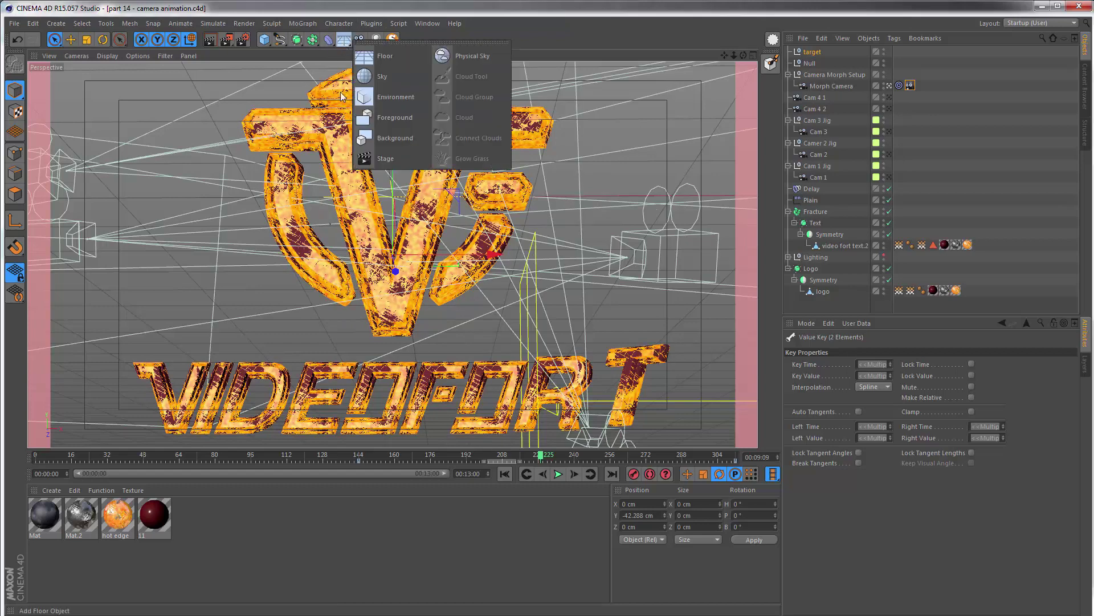
pyautogui.click(378, 159)
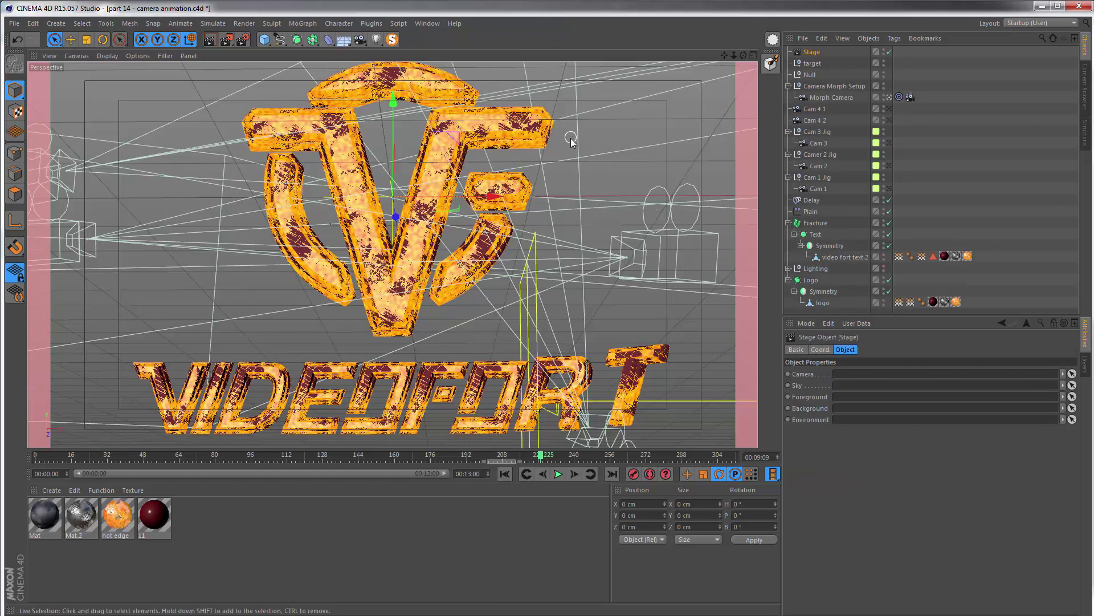
pyautogui.moveTo(538, 456); pyautogui.dragTo(25, 451)
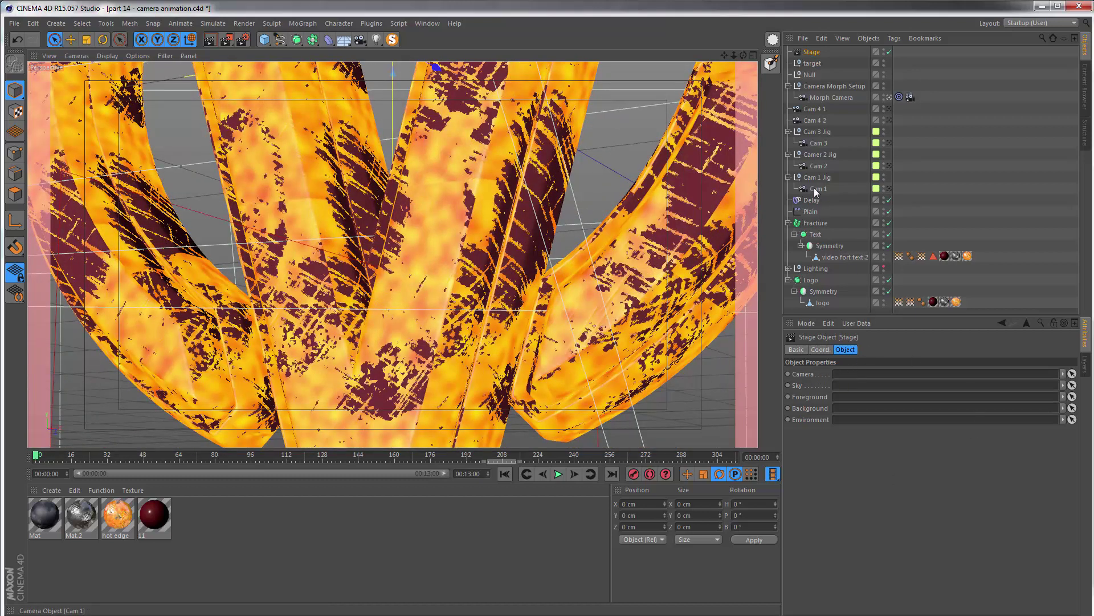
# Assign Cam 1 as the Stage's camera and keyframe it at 00:02:00
pyautogui.moveTo(817, 193); pyautogui.dragTo(843, 275)
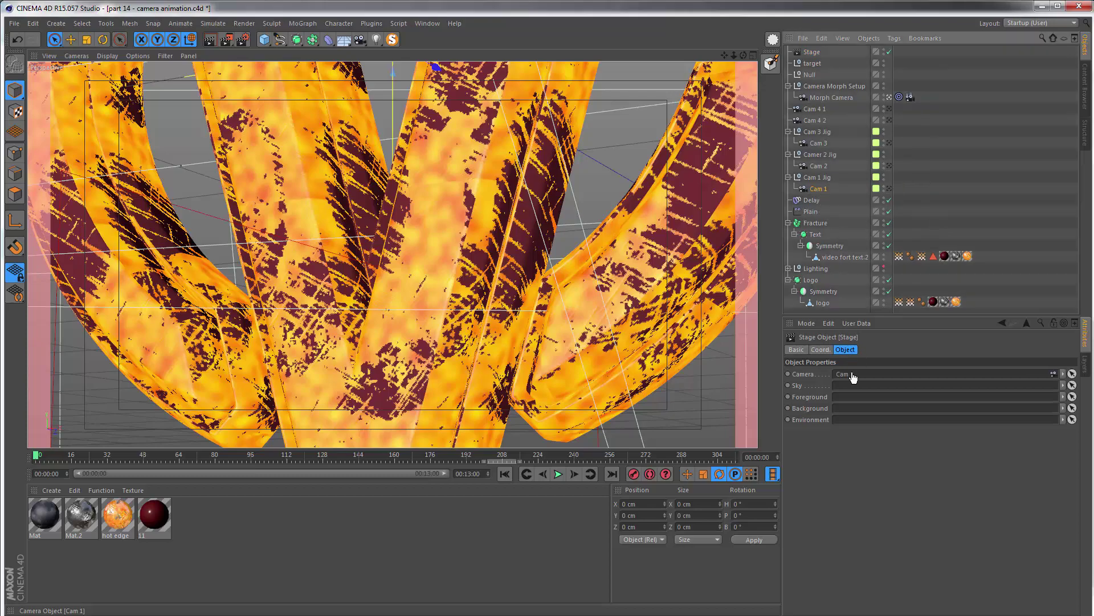
pyautogui.moveTo(851, 377); pyautogui.dragTo(851, 374)
pyautogui.moveTo(94, 460); pyautogui.dragTo(140, 467)
pyautogui.moveTo(143, 468); pyautogui.dragTo(143, 467)
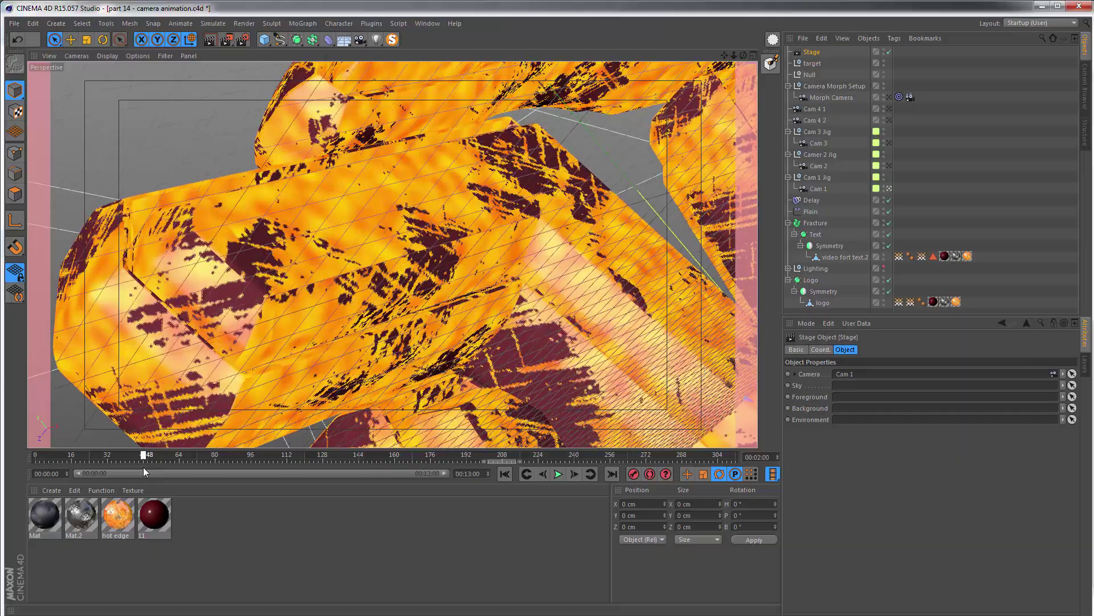
pyautogui.click(788, 374)
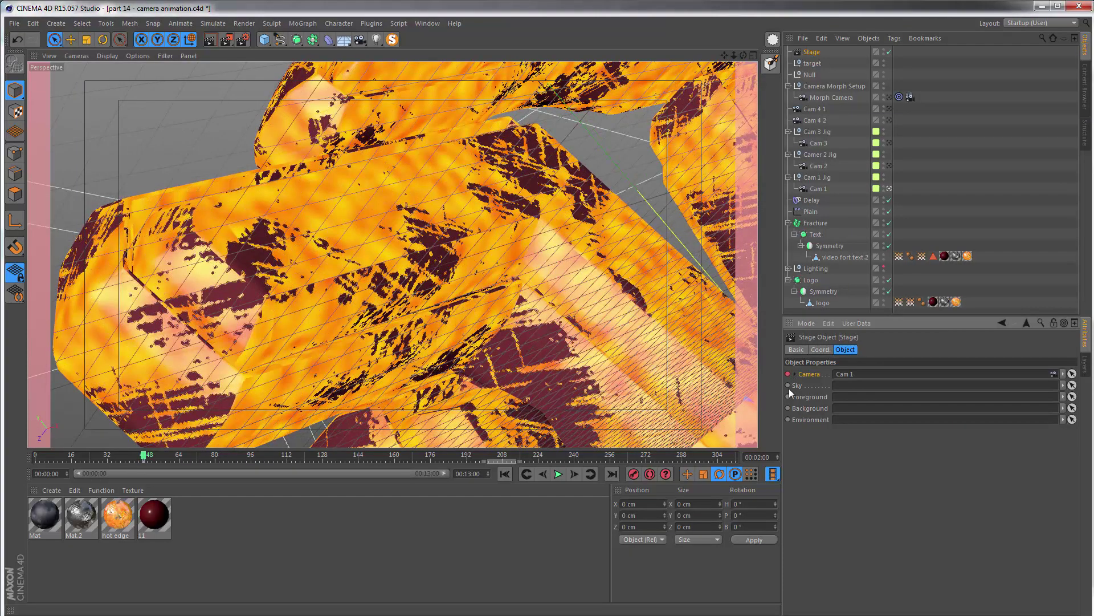
# Switch the Stage camera to Cam 2 one frame later and hold it with a key at frame 96
pyautogui.click(778, 454)
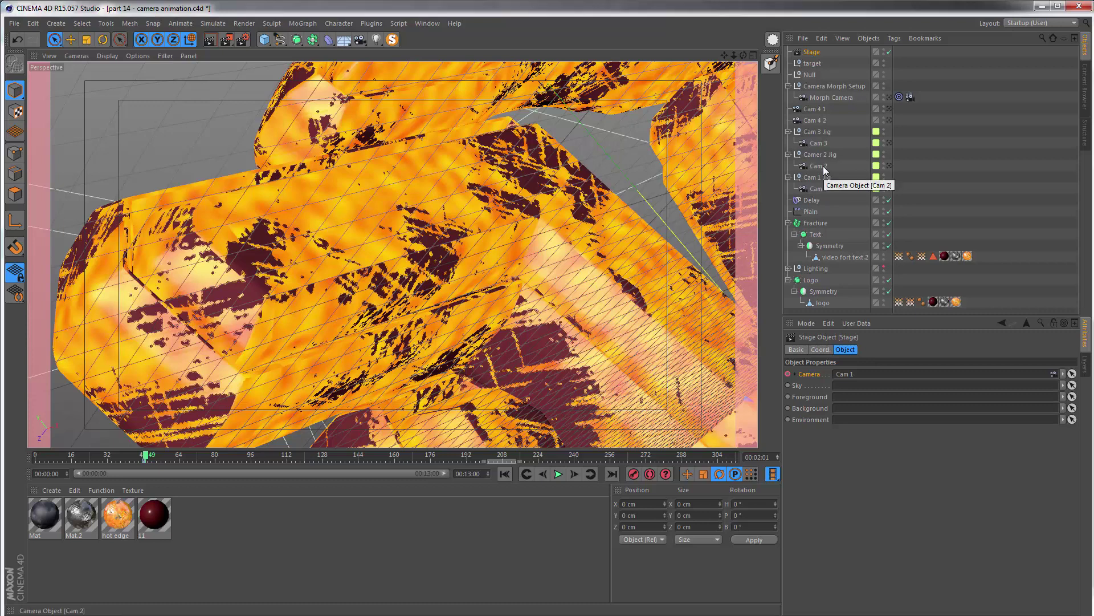
pyautogui.moveTo(824, 170); pyautogui.dragTo(855, 374)
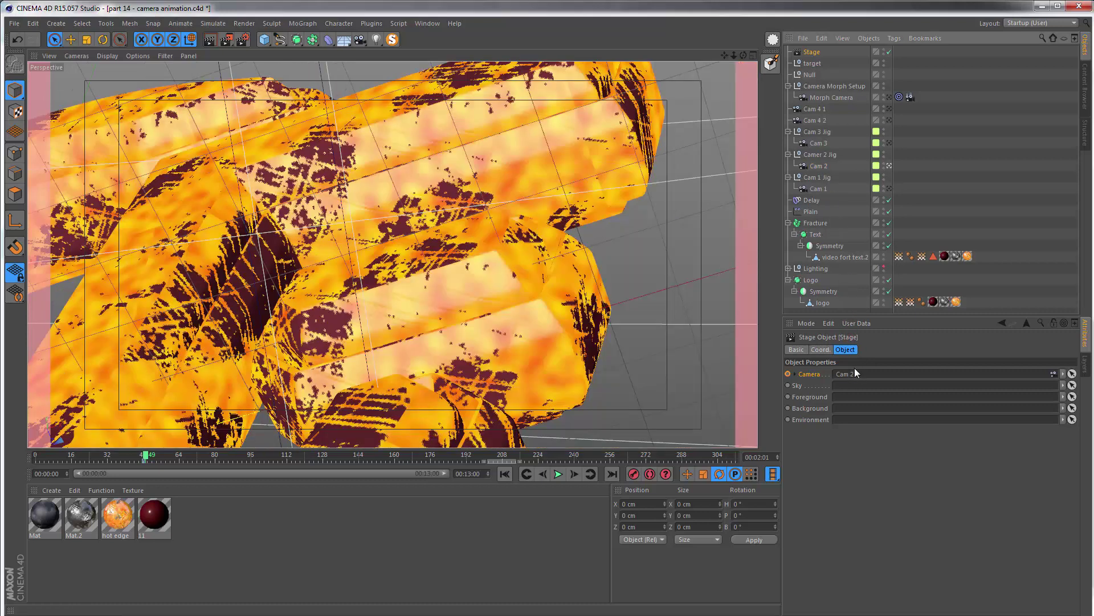
pyautogui.click(788, 374)
pyautogui.moveTo(145, 456); pyautogui.dragTo(252, 474)
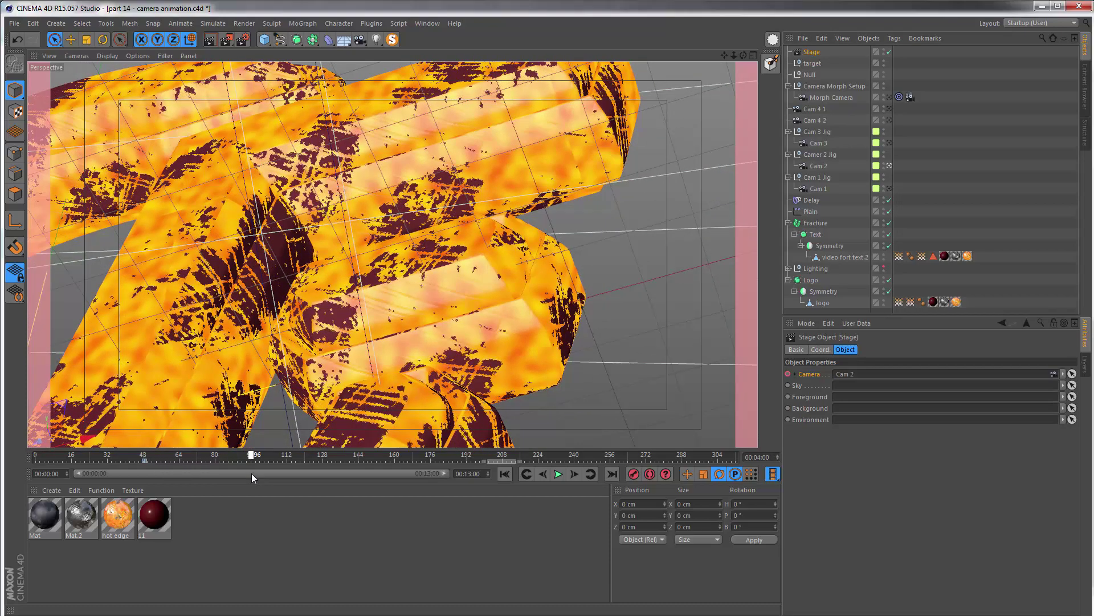
pyautogui.keyDown('ctrl'); pyautogui.click(788, 373); pyautogui.keyUp('ctrl')
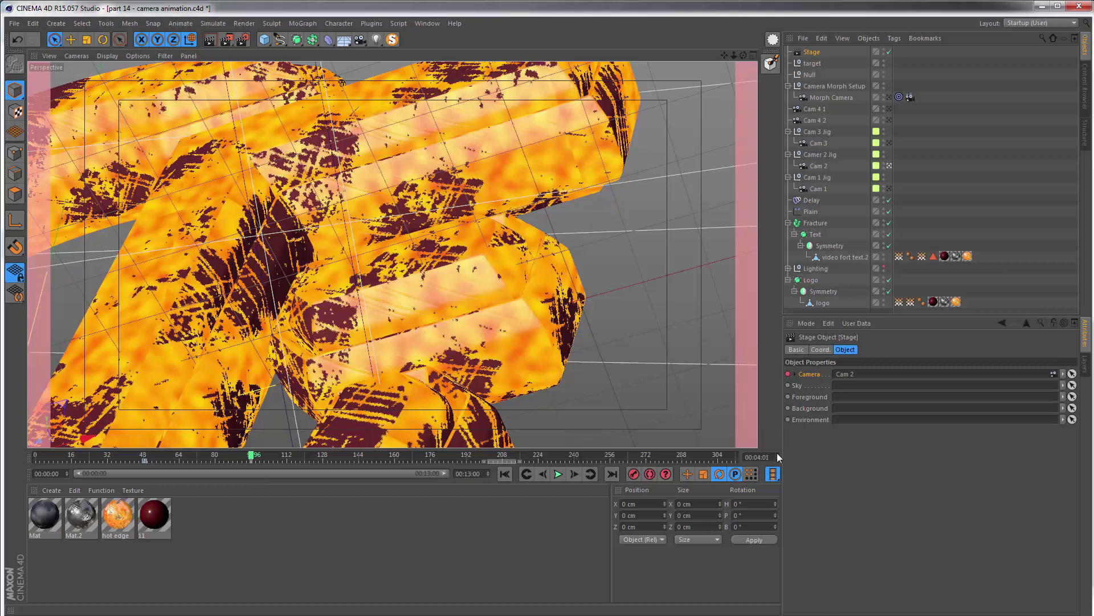
# Keyframe the Stage camera switching to Cam 3 at 00:04:01
pyautogui.click(777, 454)
pyautogui.click(806, 144)
pyautogui.moveTo(807, 144); pyautogui.dragTo(838, 375)
pyautogui.click(788, 374)
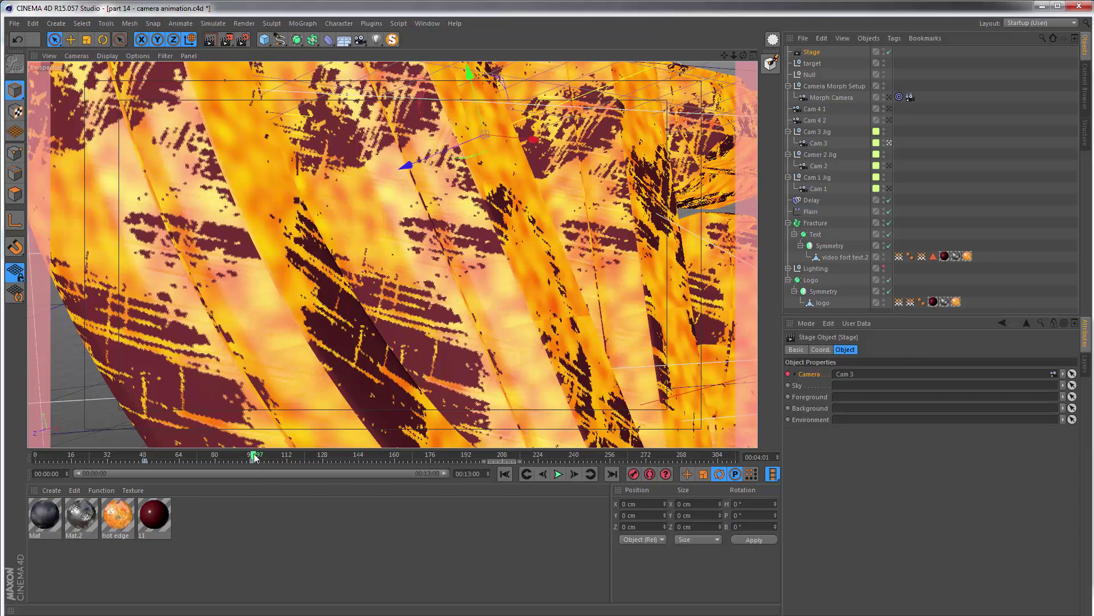
# Keyframe the Stage camera to Morph Camera at 00:06:01, then check the end-frame view
pyautogui.moveTo(255, 457); pyautogui.dragTo(358, 460)
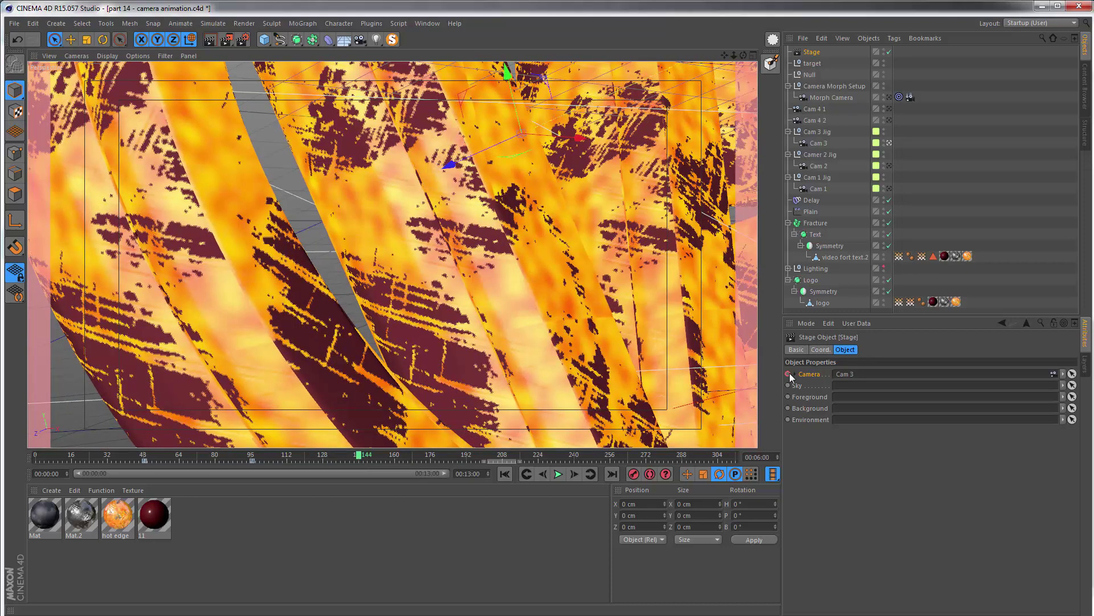
pyautogui.click(777, 455)
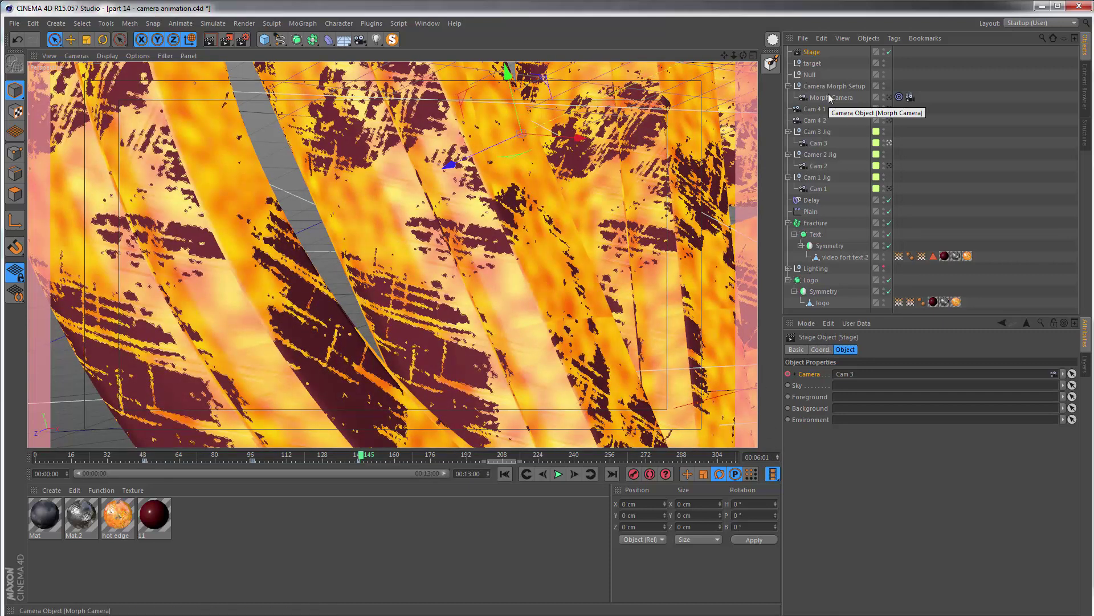
pyautogui.moveTo(828, 98); pyautogui.dragTo(867, 373)
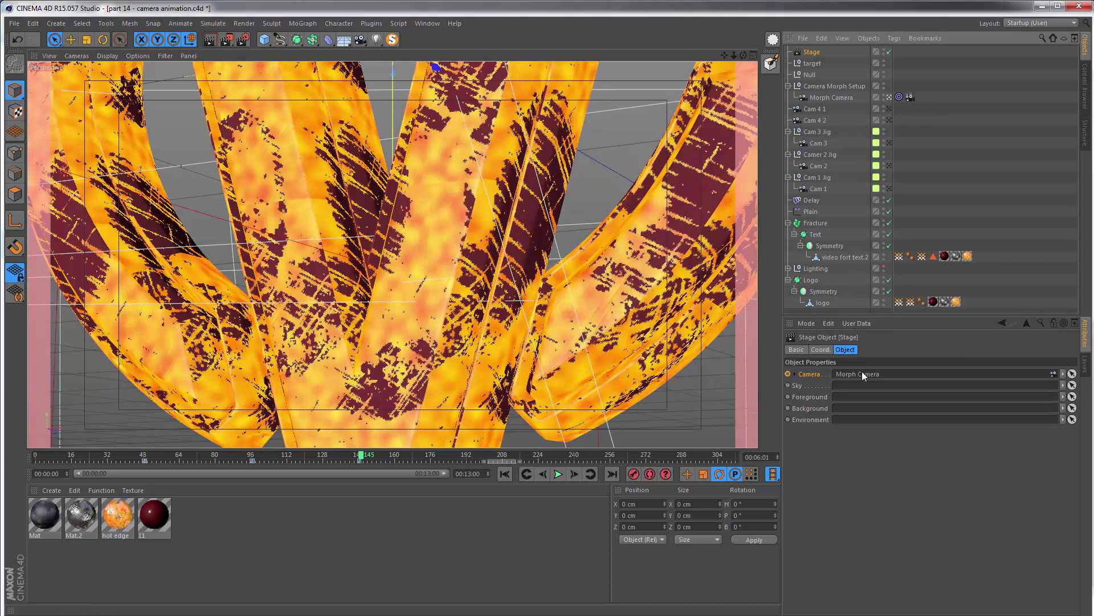
pyautogui.click(788, 374)
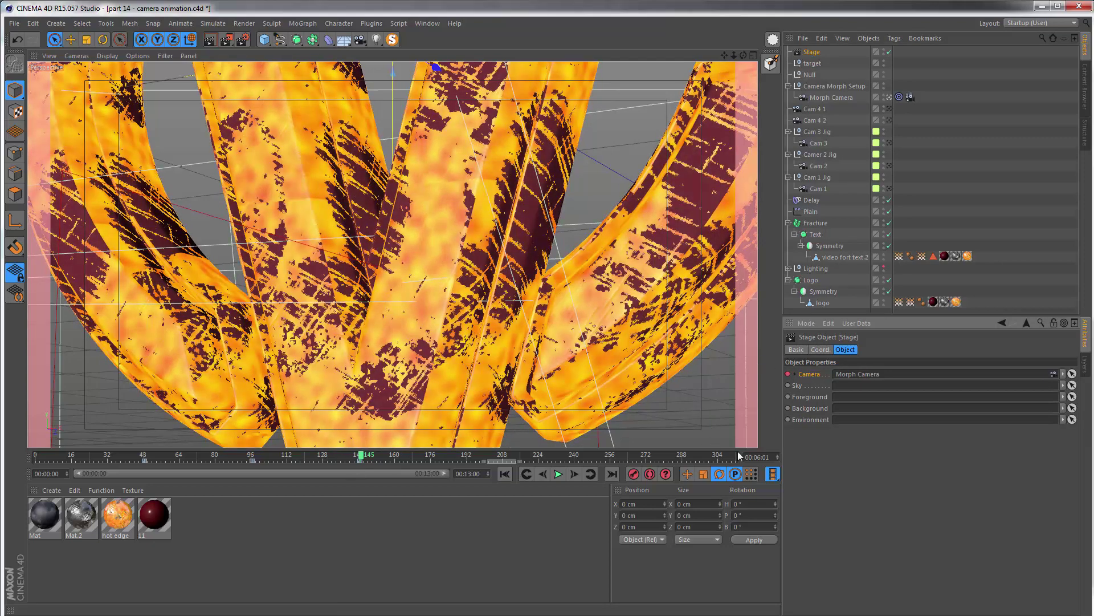
pyautogui.click(699, 456)
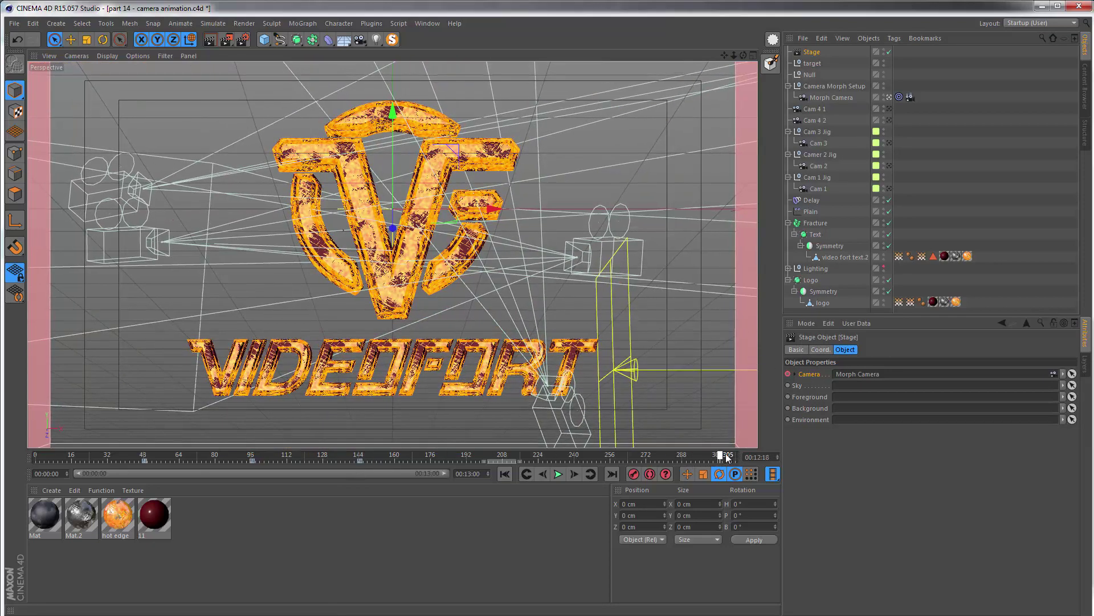
pyautogui.click(505, 474)
pyautogui.click(555, 475)
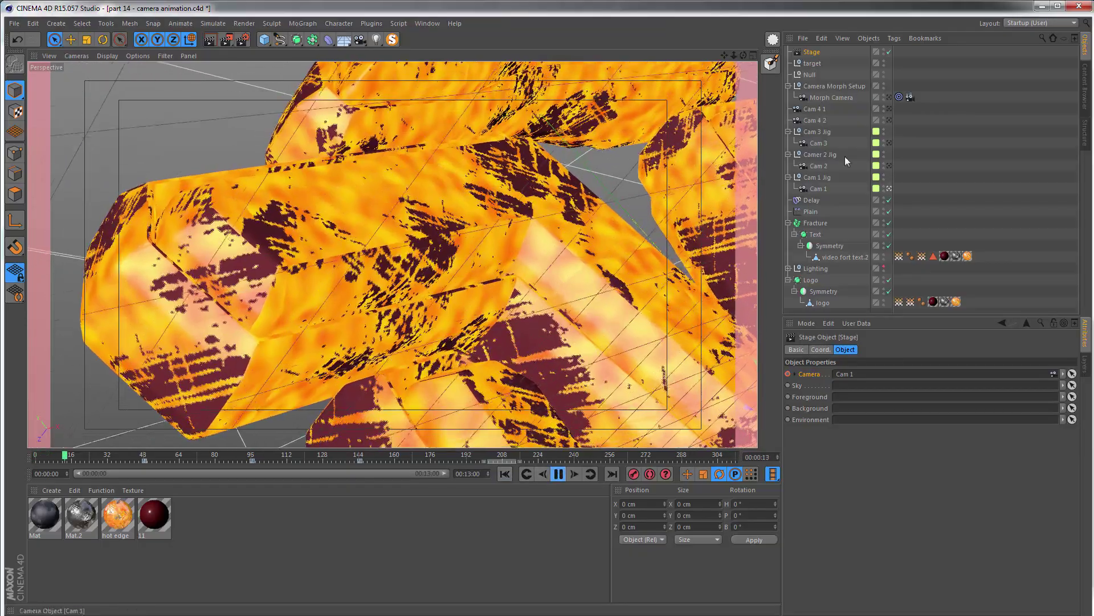